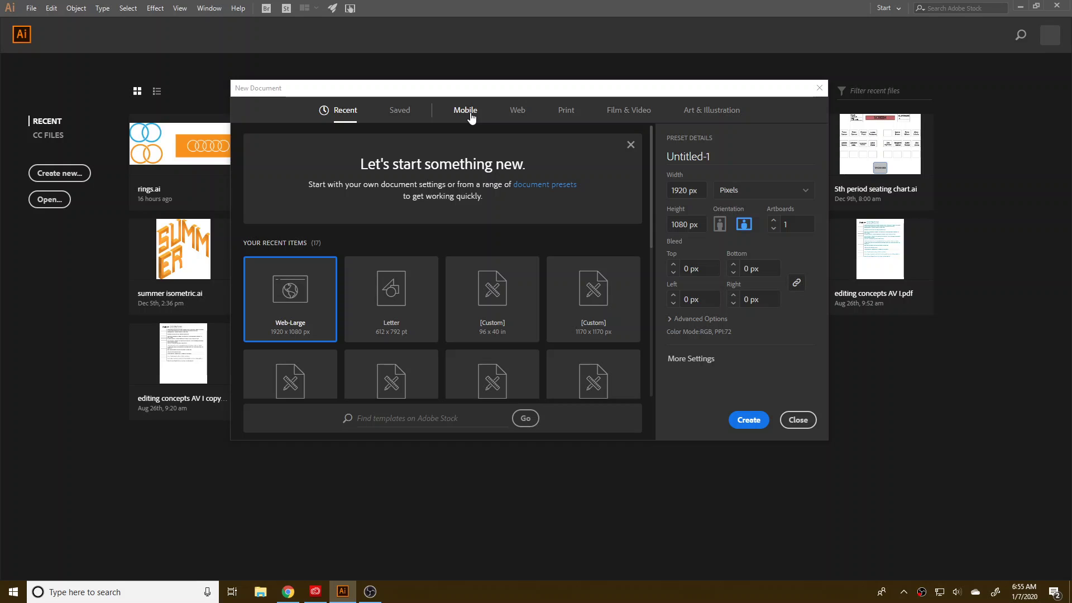
Create a new document from the Web-Large 1920 x 1080 px preset in the Web category
{"action": "left_click", "coordinate": [471, 116]}
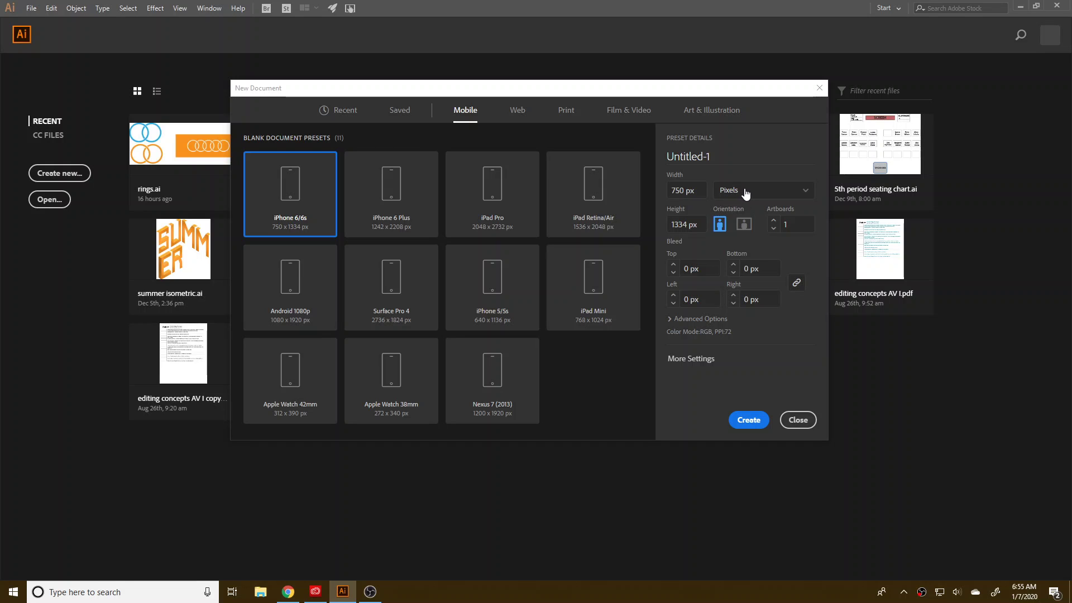
{"action": "left_click", "coordinate": [516, 117]}
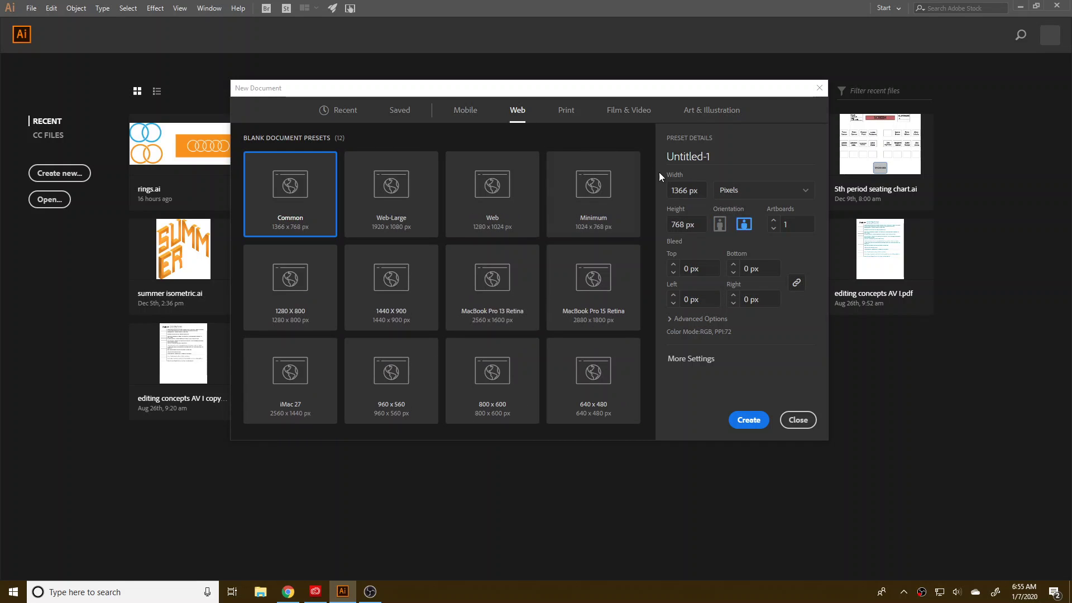
{"action": "left_click", "coordinate": [575, 115]}
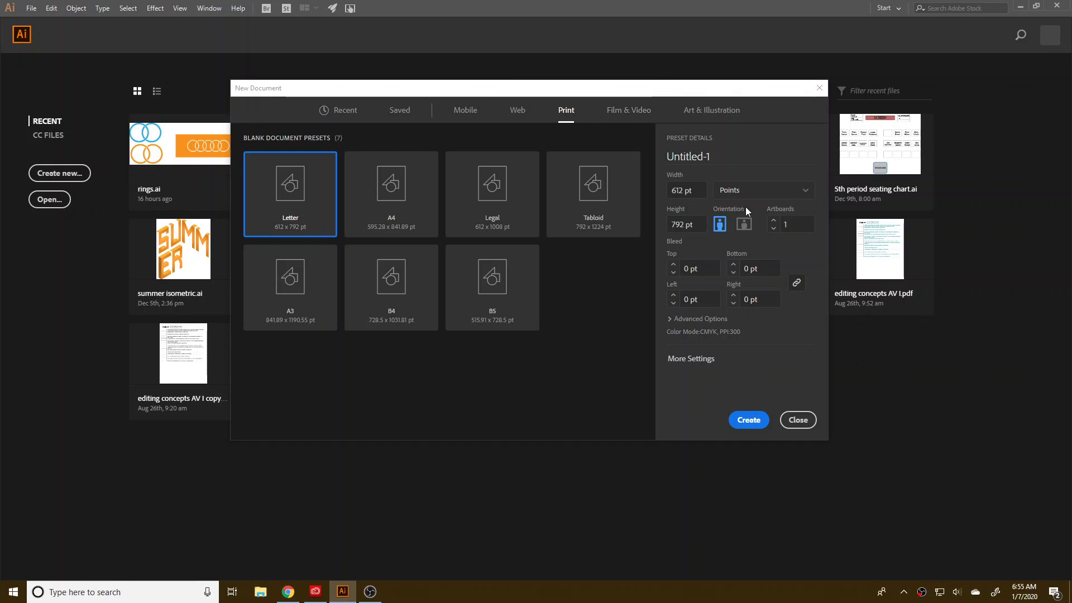
{"action": "left_click", "coordinate": [620, 110]}
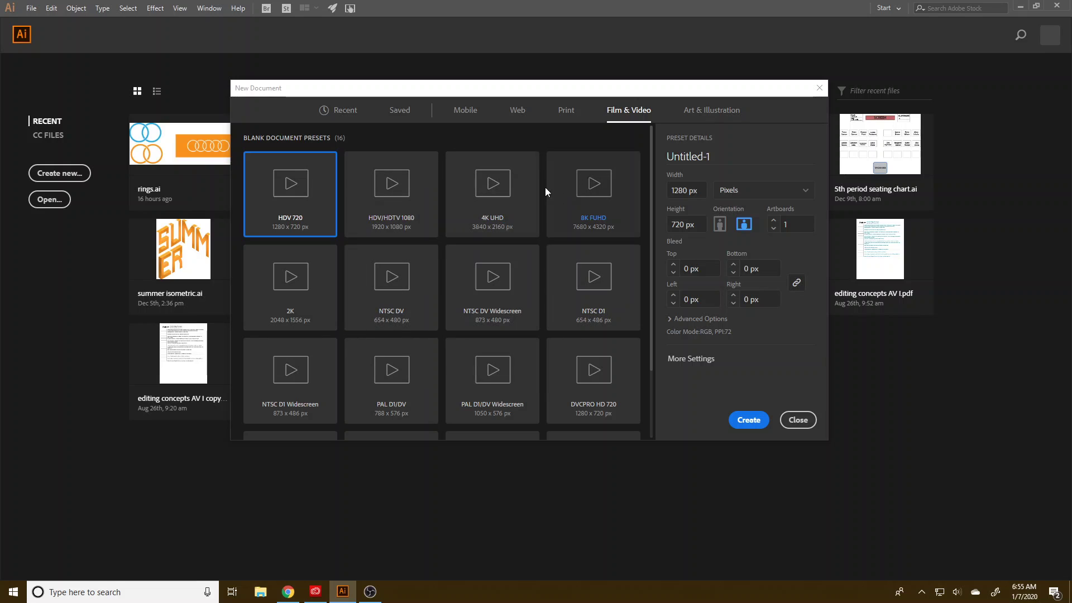
{"action": "left_click", "coordinate": [692, 111]}
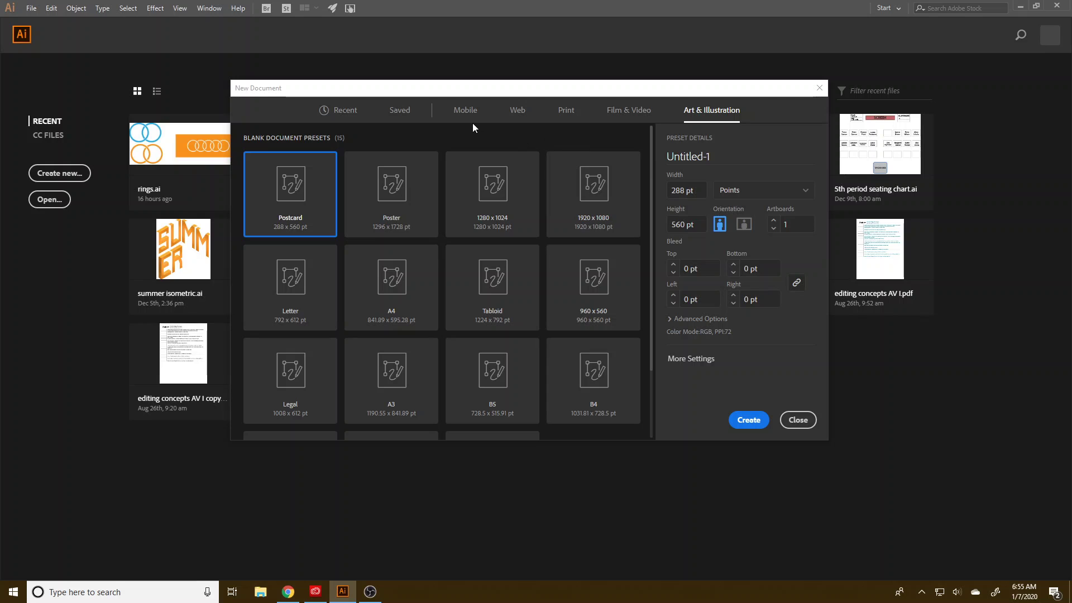
{"action": "left_click", "coordinate": [520, 114]}
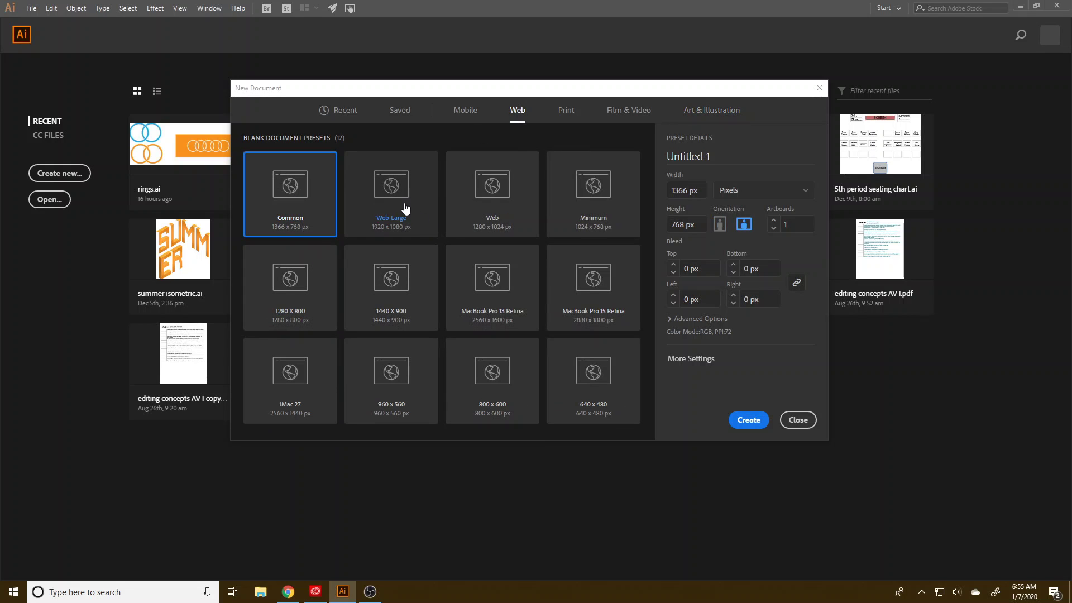
{"action": "left_click", "coordinate": [408, 209]}
{"action": "left_click", "coordinate": [748, 420]}
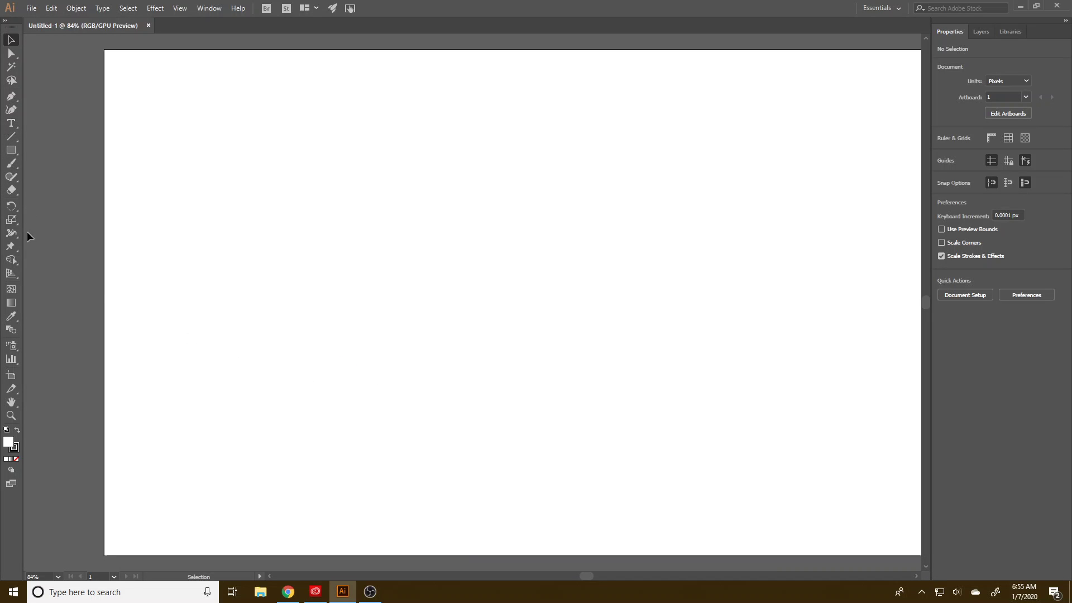
Draw a circle about 759 px in diameter on the artboard with the Ellipse tool
{"action": "left_click", "coordinate": [11, 154]}
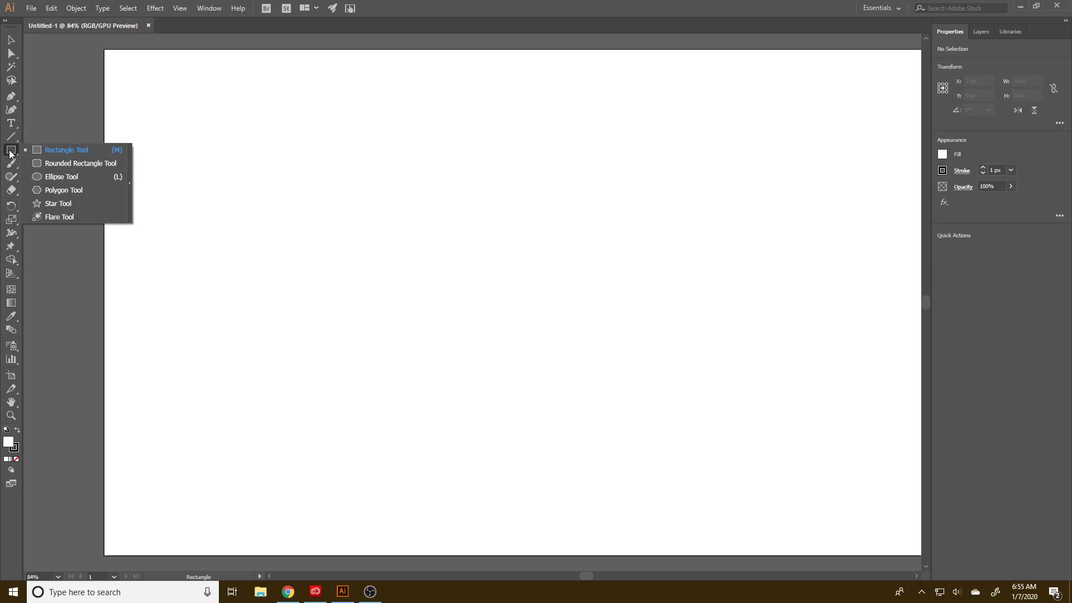
{"action": "left_click", "coordinate": [59, 176]}
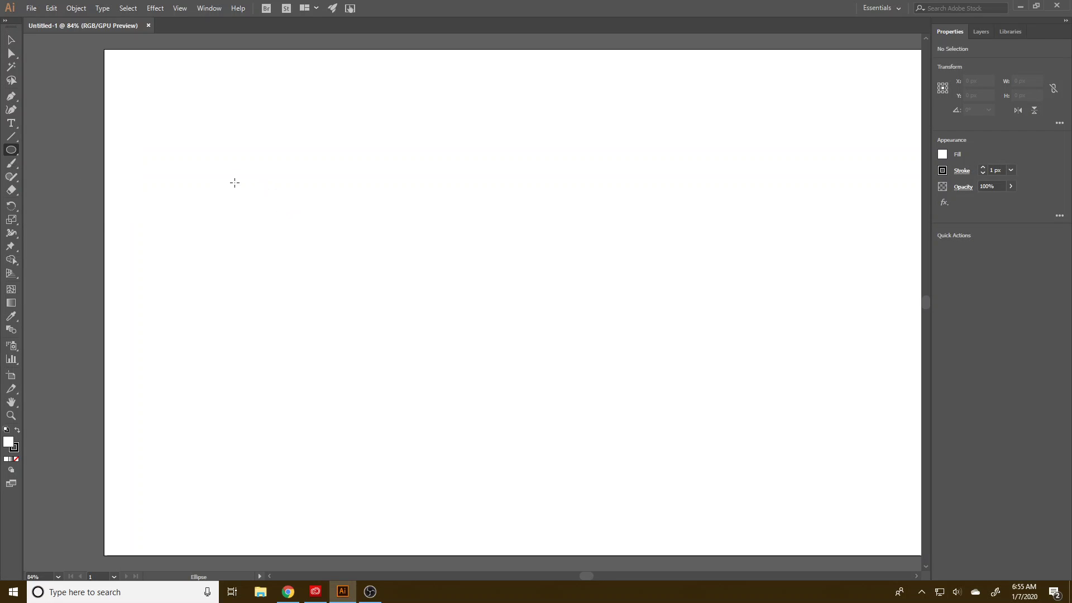
{"action": "left_click_drag", "start_coordinate": [207, 143], "coordinate": [563, 499]}
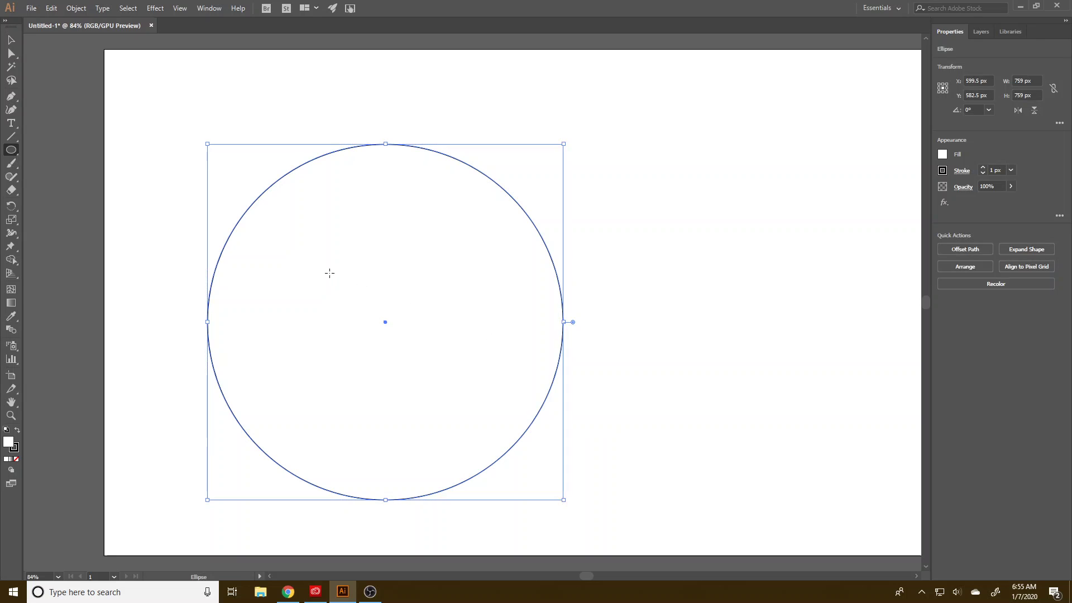
Remove the circle's stroke and fill it with medium blue
{"action": "left_click", "coordinate": [942, 170]}
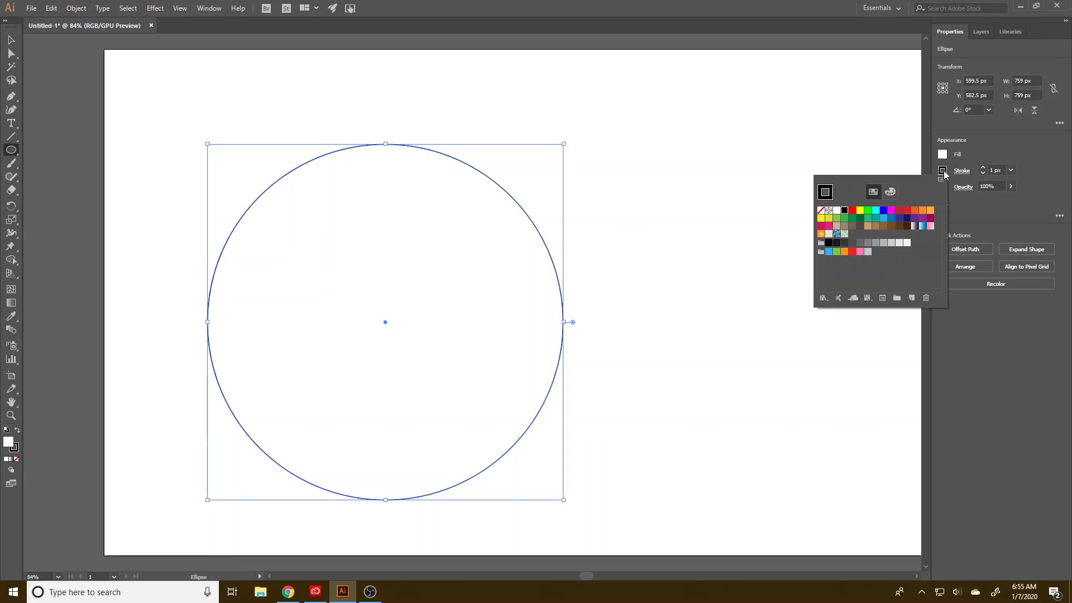
{"action": "left_click", "coordinate": [821, 211]}
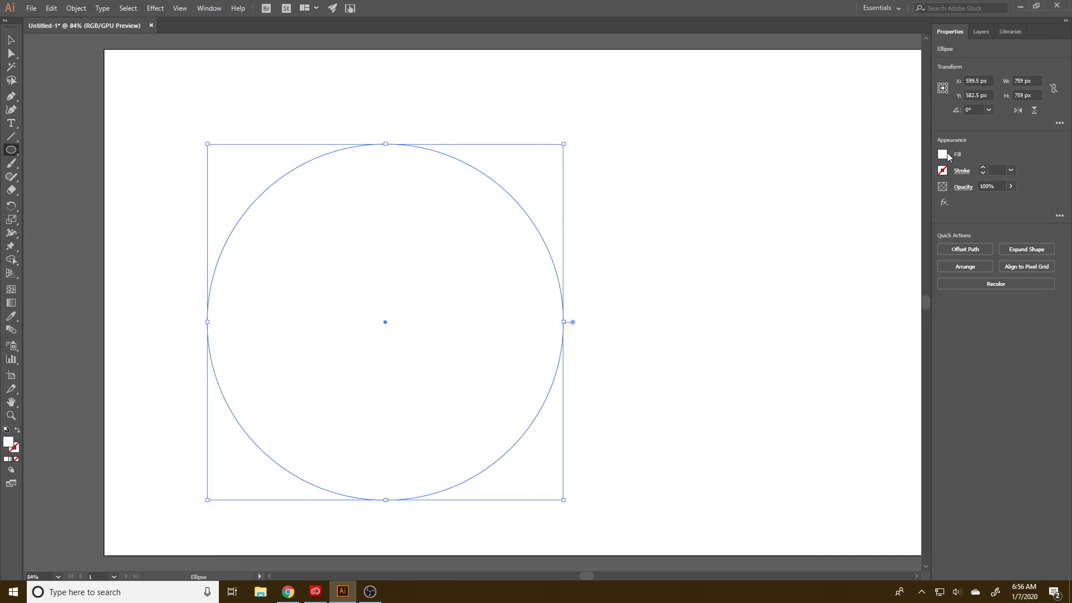
{"action": "left_click", "coordinate": [942, 154]}
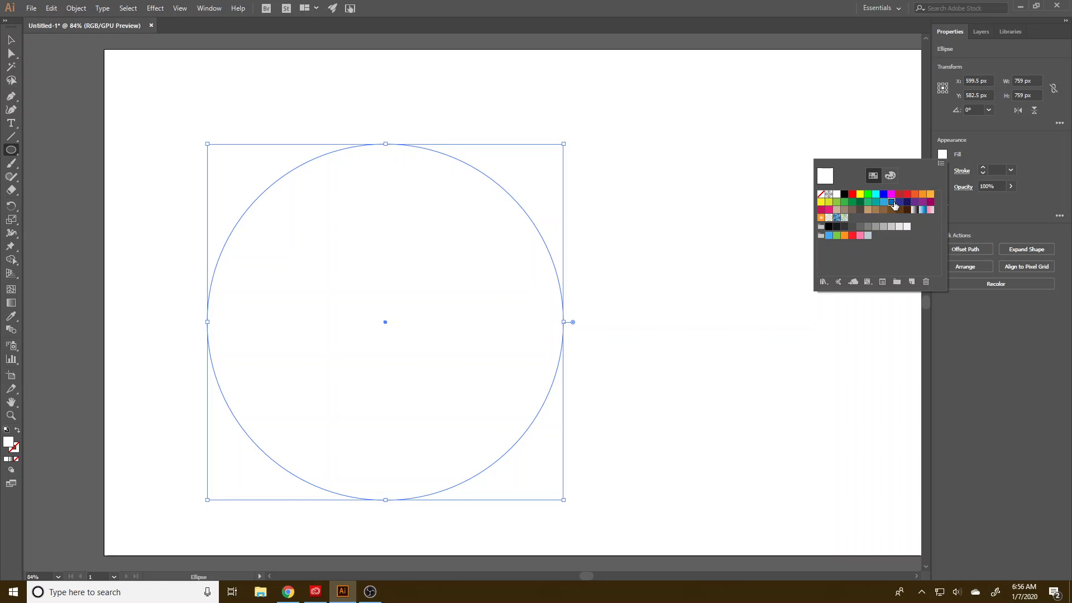
{"action": "left_click", "coordinate": [890, 201]}
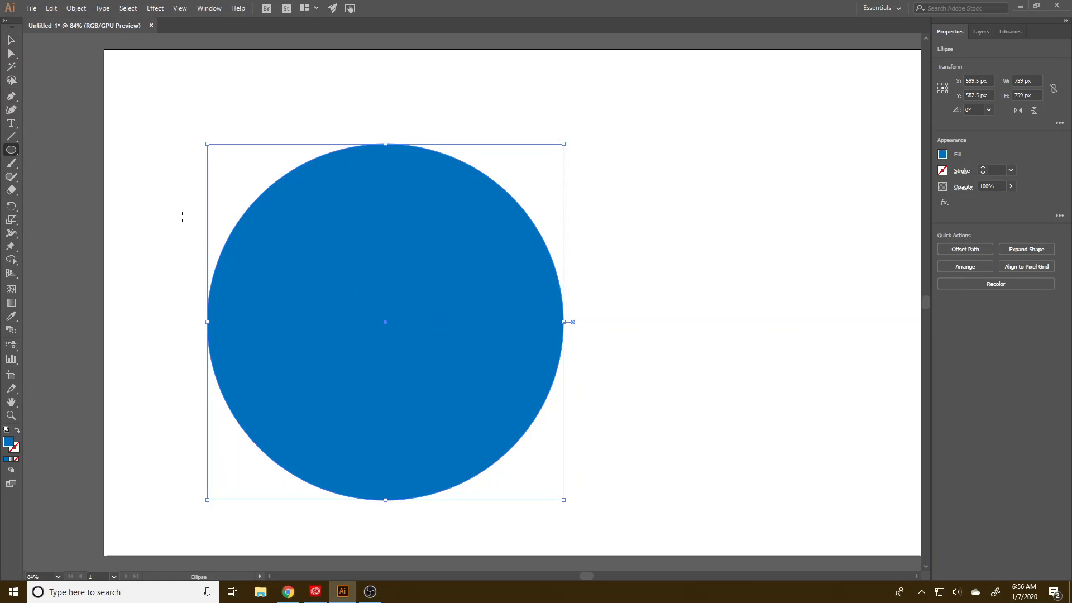
Make a red-filled copy of the blue circle, placed to its upper right and scaled down to about 269 px
{"action": "left_click", "coordinate": [11, 40]}
{"action": "left_click_drag", "start_coordinate": [513, 411], "coordinate": [850, 343]}
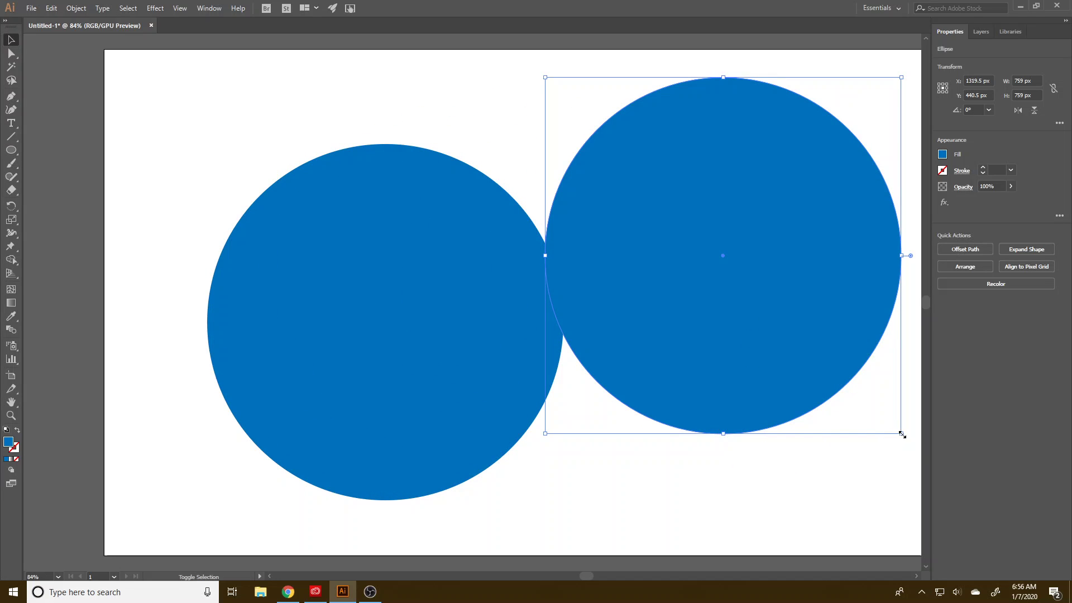
{"action": "left_click_drag", "start_coordinate": [901, 433], "coordinate": [671, 203]}
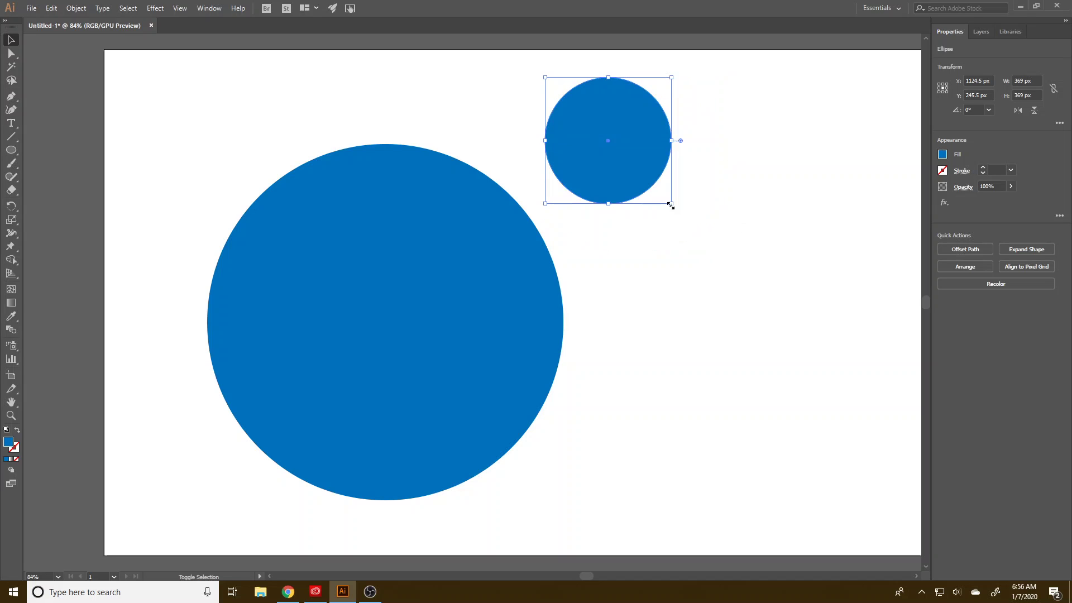
{"action": "left_click", "coordinate": [942, 154]}
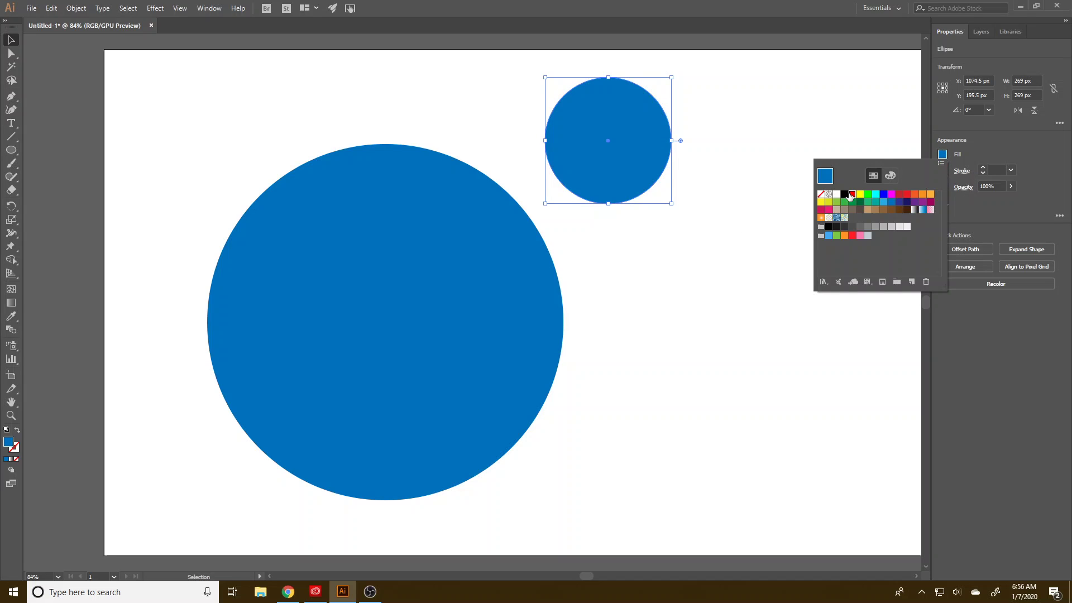
{"action": "left_click", "coordinate": [825, 176]}
Select both circles and align their centers horizontally and vertically so the red one sits in the middle of the blue one
{"action": "left_click", "coordinate": [11, 41]}
{"action": "left_click_drag", "start_coordinate": [706, 399], "coordinate": [421, 125]}
{"action": "left_click", "coordinate": [1000, 249]}
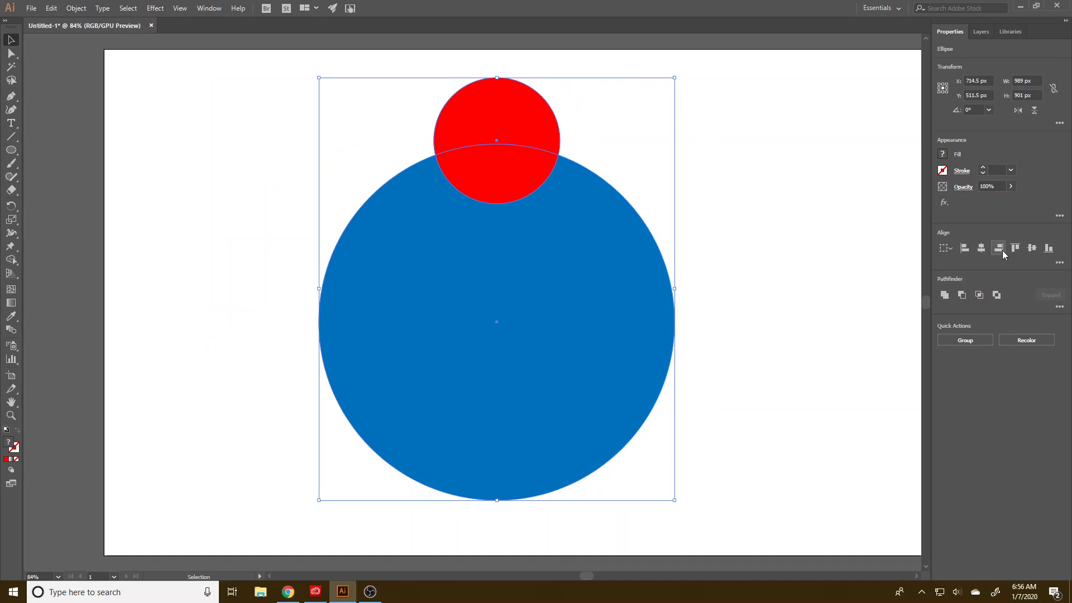
{"action": "left_click", "coordinate": [1031, 249]}
{"action": "left_click_drag", "start_coordinate": [614, 315], "coordinate": [612, 371]}
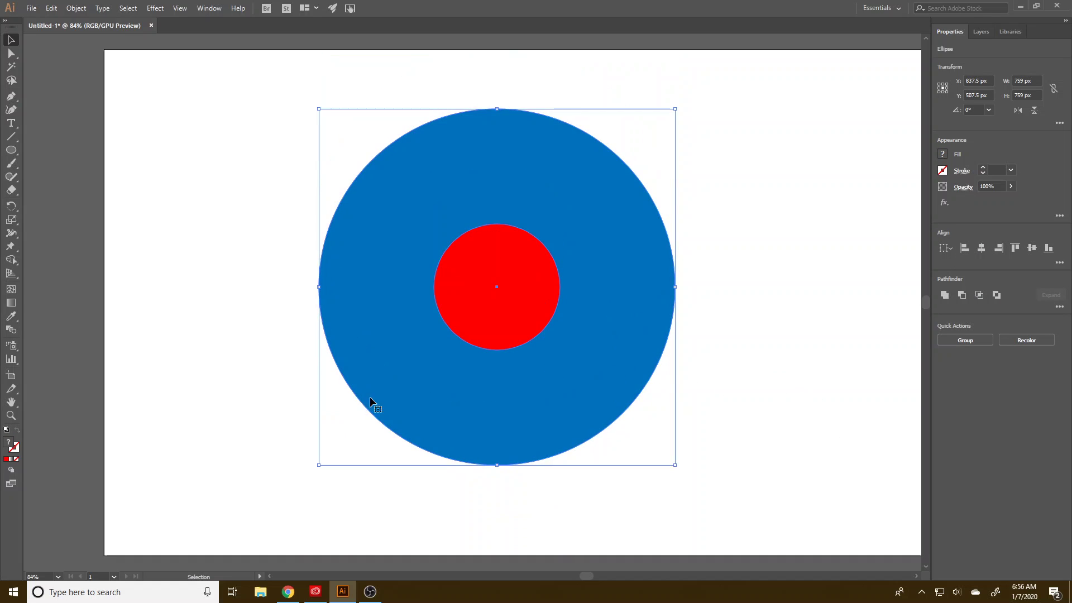
Show the perspective grid and draw a small red ellipse on its right-hand plane
{"action": "left_click", "coordinate": [10, 274]}
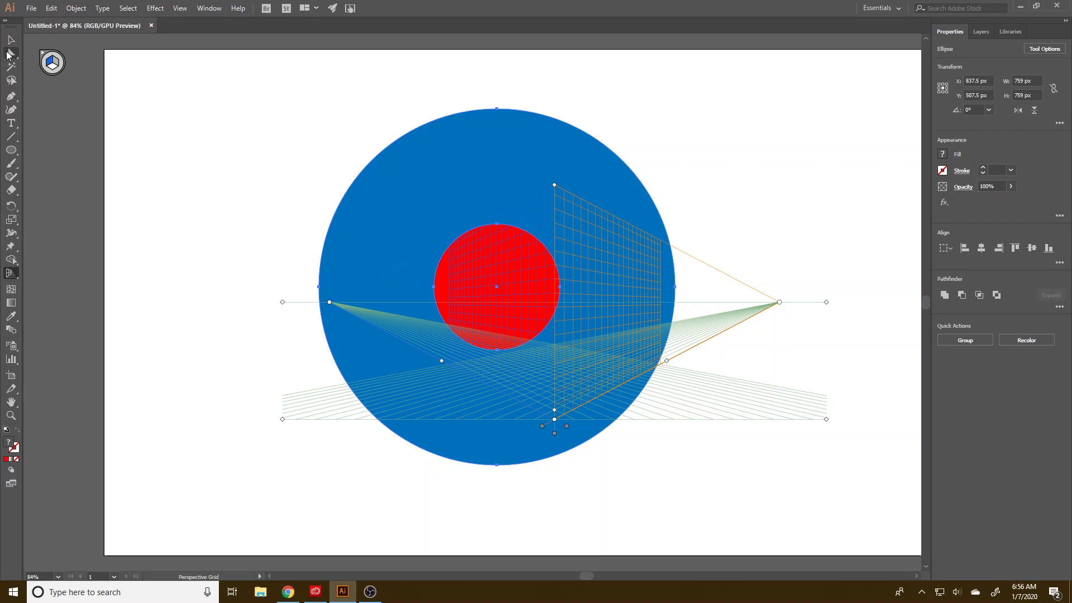
{"action": "left_click", "coordinate": [11, 149]}
{"action": "left_click_drag", "start_coordinate": [587, 260], "coordinate": [638, 314]}
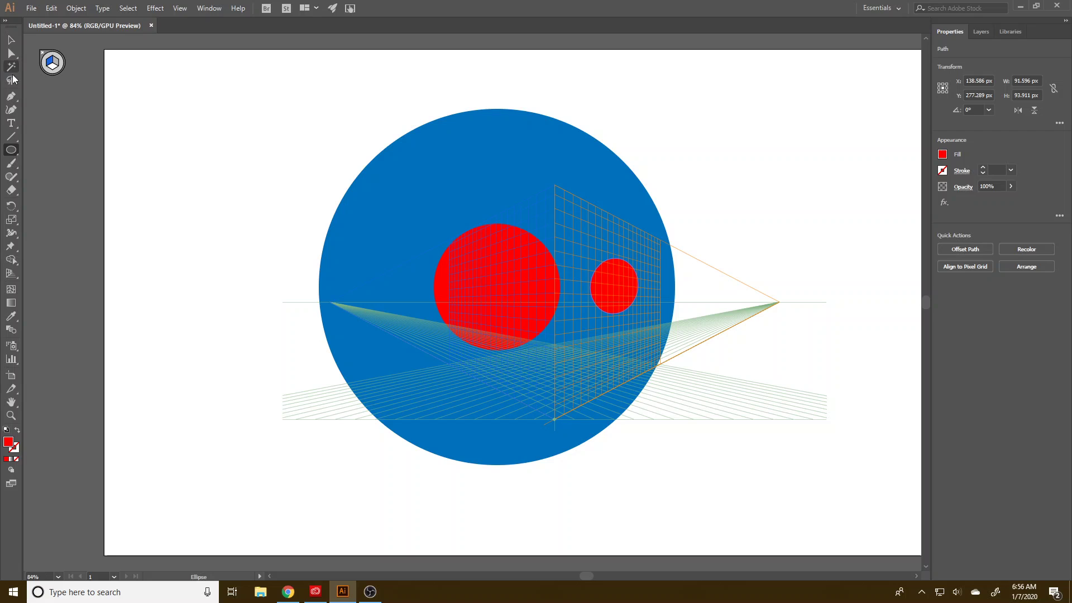
Hide the perspective grid and delete the small red ellipse drawn in perspective
{"action": "left_click", "coordinate": [10, 278]}
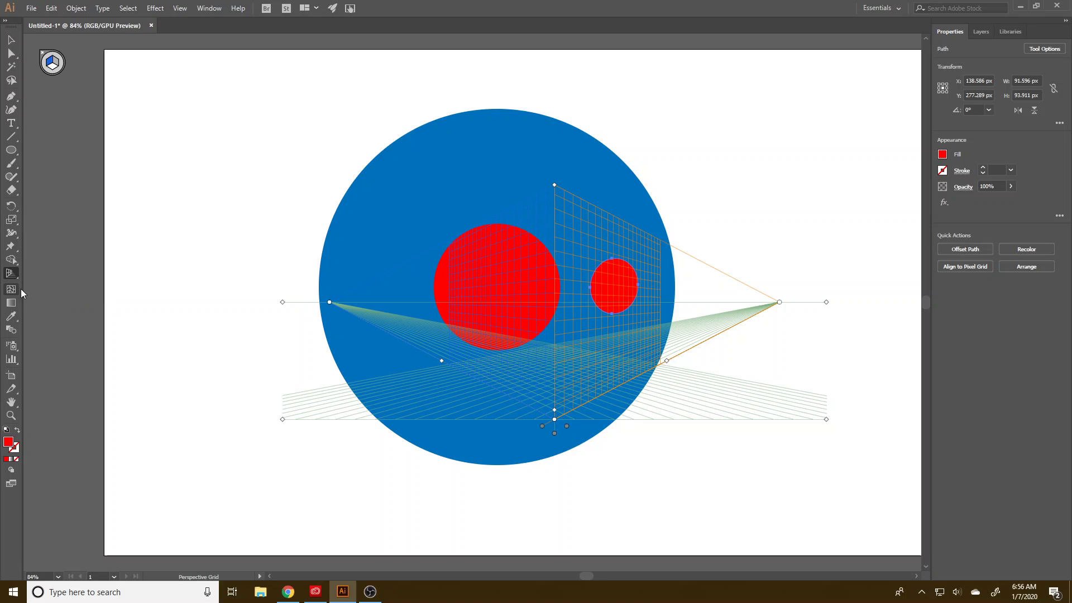
{"action": "left_click", "coordinate": [42, 54]}
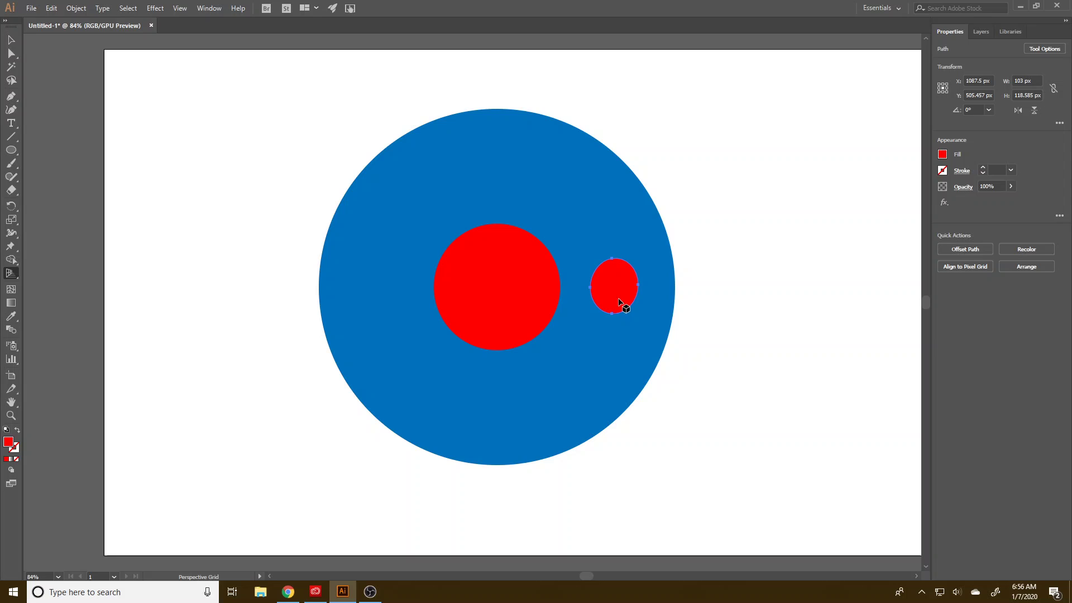
{"action": "key", "text": "Delete"}
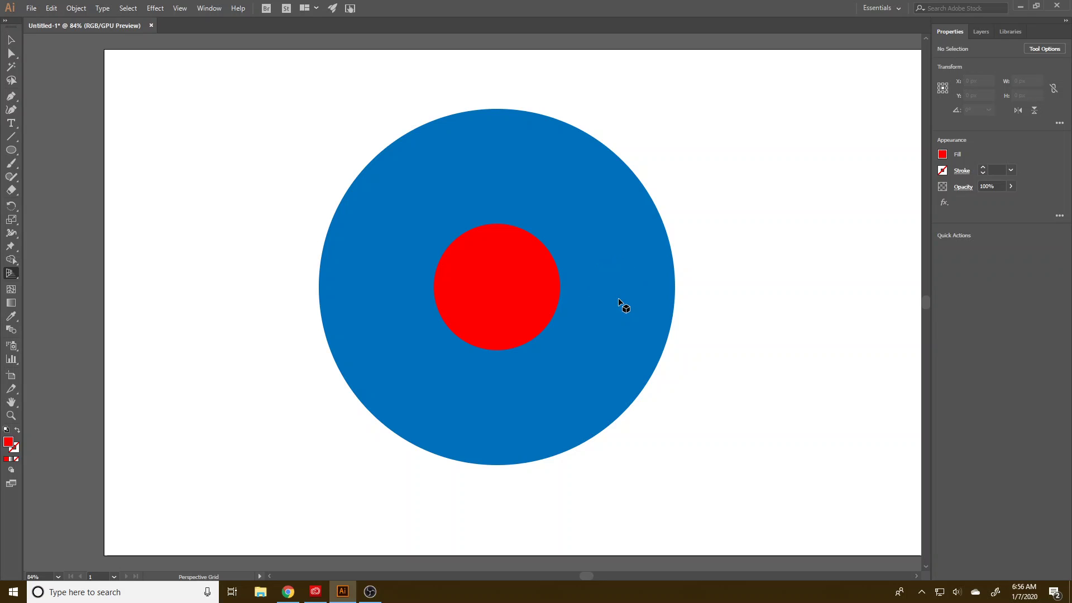
Cut the red circle out of the blue one with the Shape Builder tool to leave a ring, and deselect it
{"action": "left_click", "coordinate": [13, 41]}
{"action": "left_click_drag", "start_coordinate": [258, 226], "coordinate": [706, 457]}
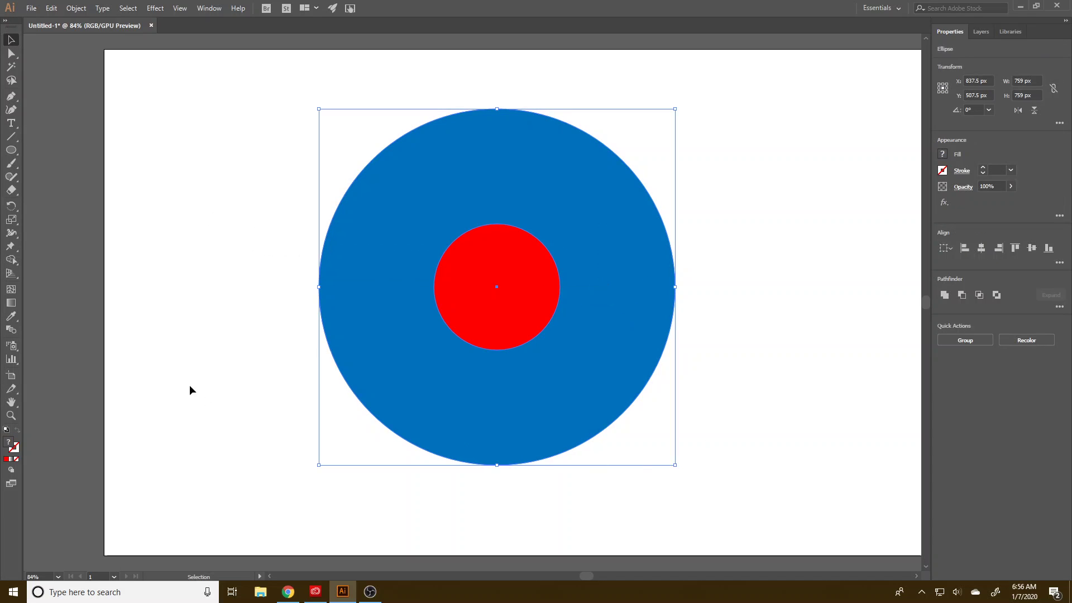
{"action": "left_click", "coordinate": [11, 259]}
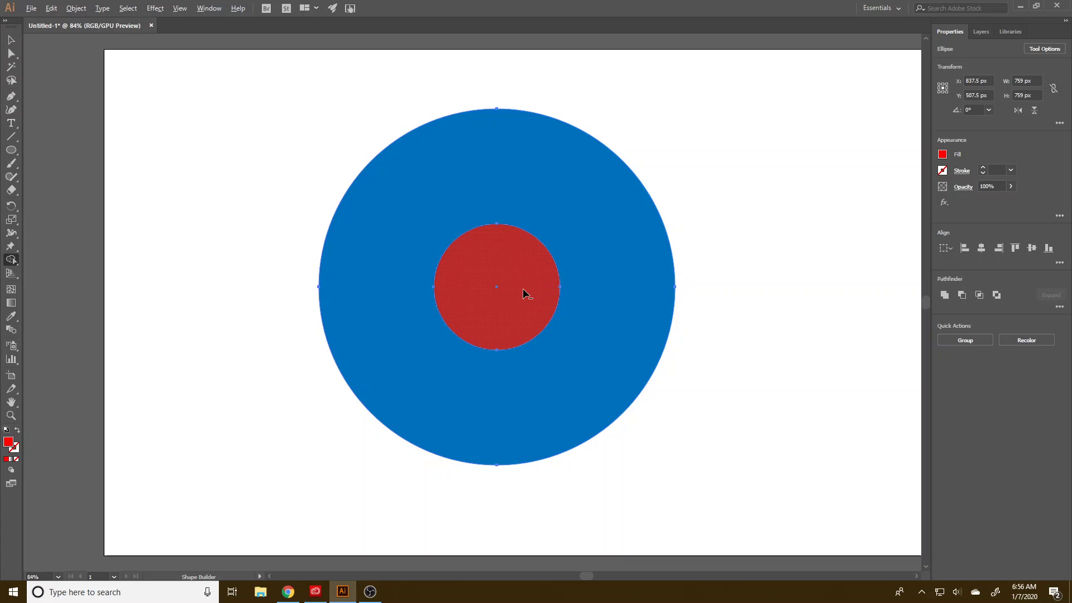
{"action": "left_click", "coordinate": [522, 288], "text": "alt"}
{"action": "left_click", "coordinate": [11, 40]}
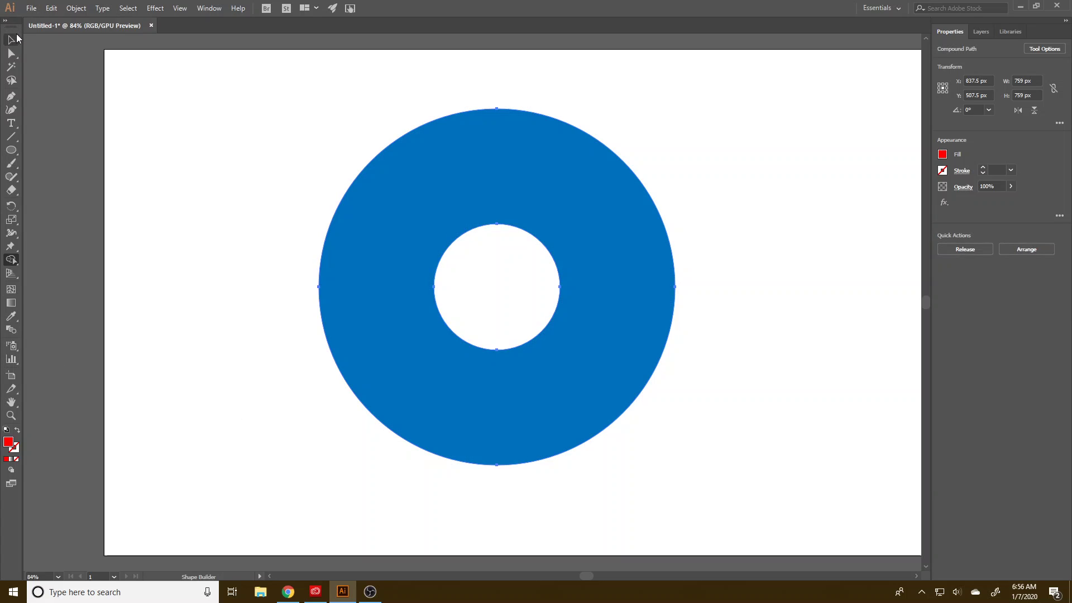
{"action": "left_click", "coordinate": [227, 313]}
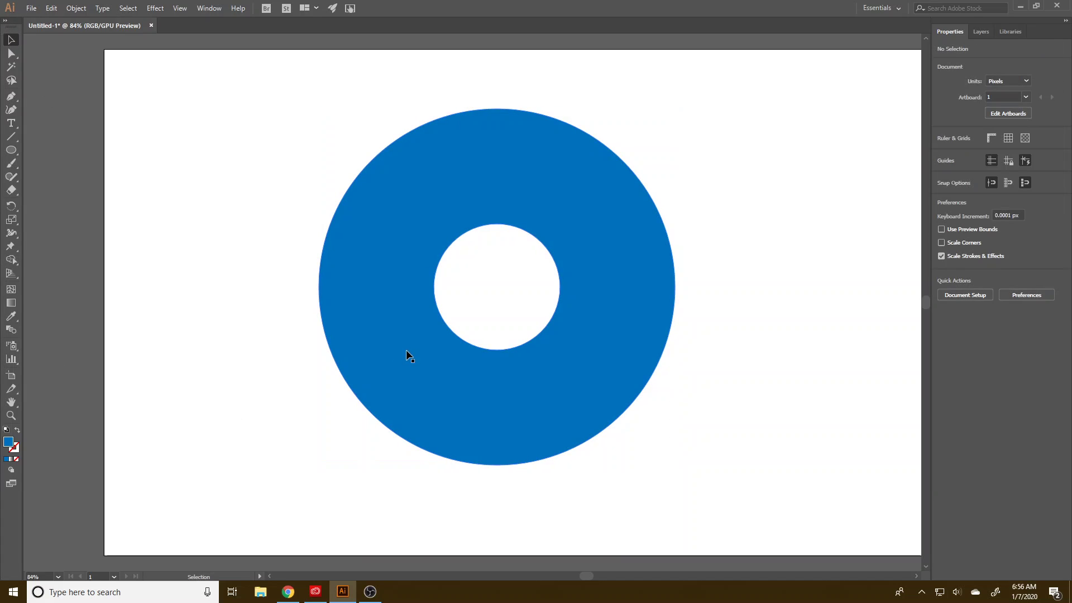
Select the blue ring and examine the anchor points of its inner and outer paths
{"action": "left_click", "coordinate": [450, 365]}
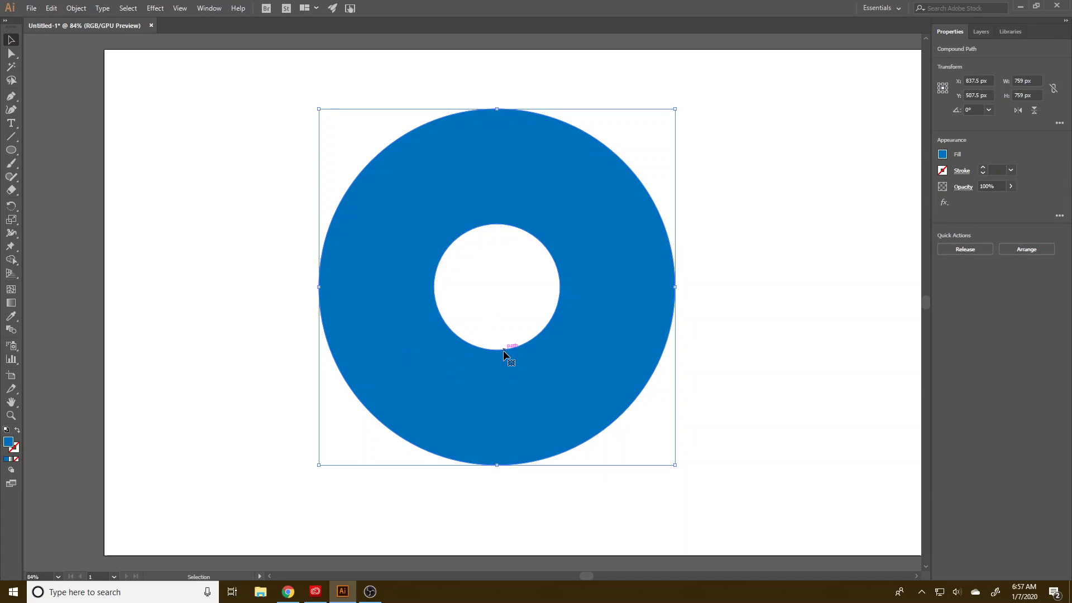
{"action": "left_click", "coordinate": [11, 53]}
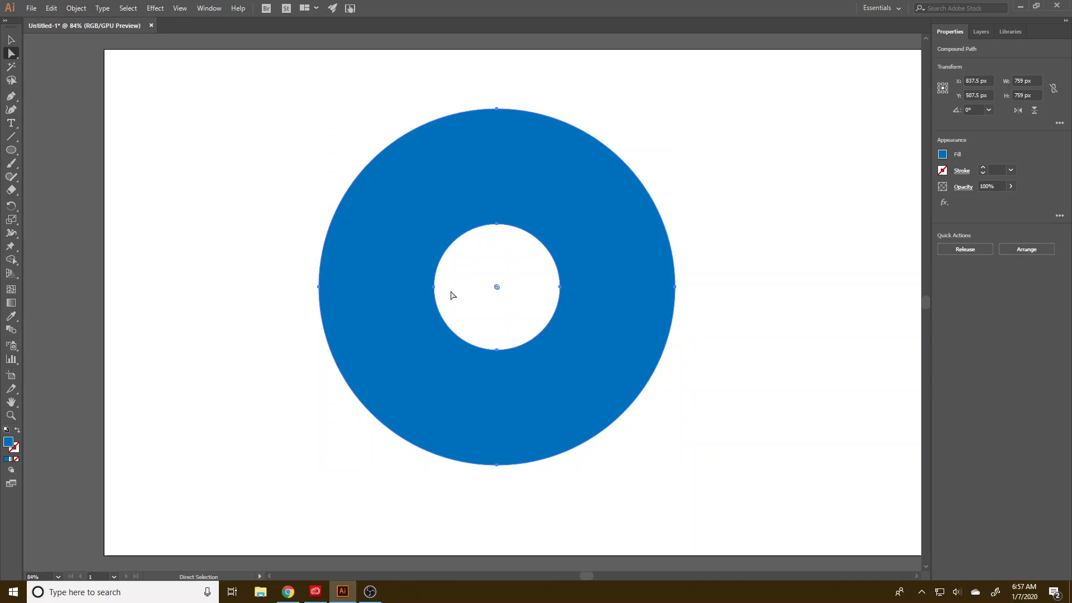
{"action": "left_click", "coordinate": [11, 41]}
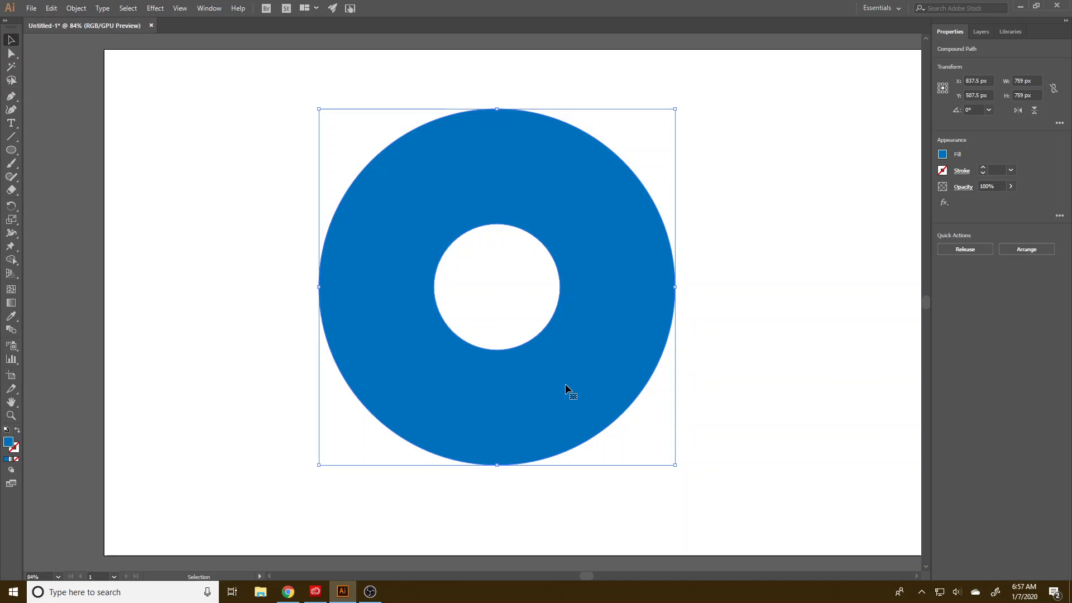
Change the selection highlight color of Layer 1 to red in its layer options and return to the ring's properties
{"action": "left_click", "coordinate": [980, 32]}
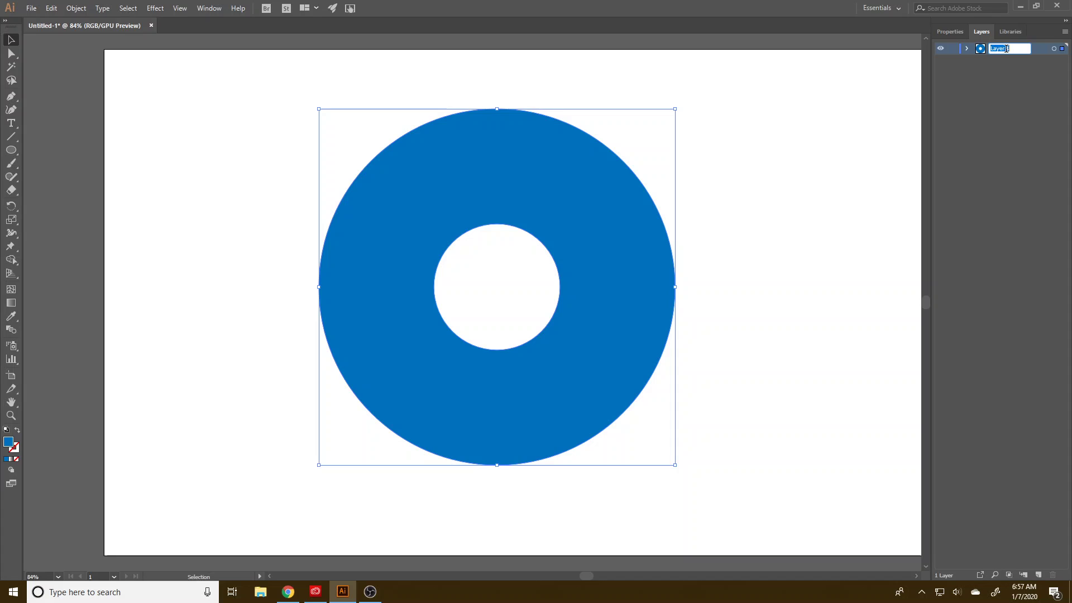
{"action": "double_click", "coordinate": [1027, 49]}
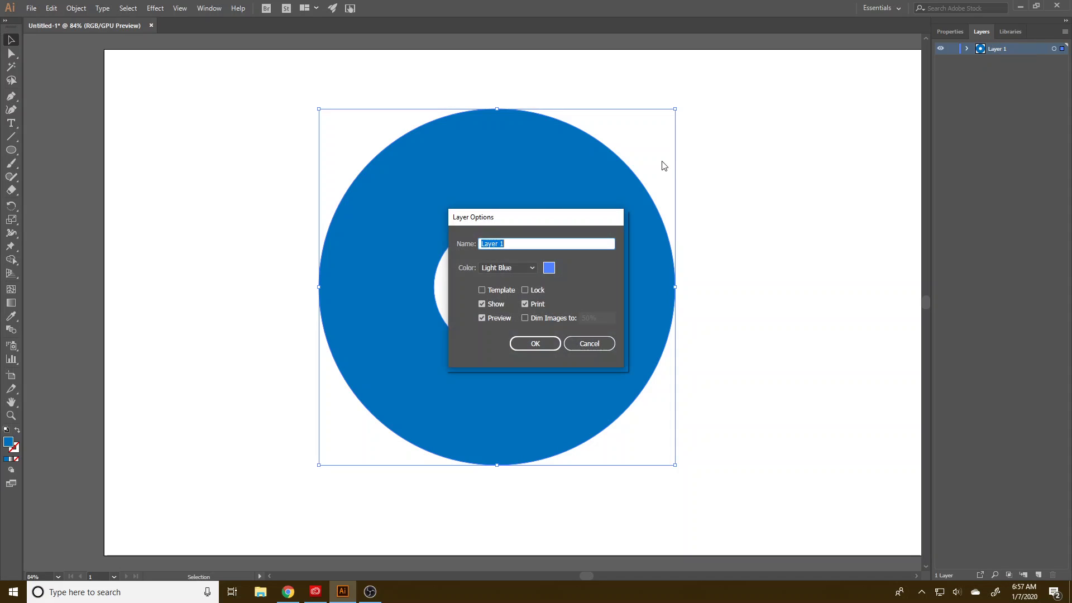
{"action": "left_click", "coordinate": [508, 269]}
{"action": "left_click", "coordinate": [518, 294]}
{"action": "left_click", "coordinate": [534, 345]}
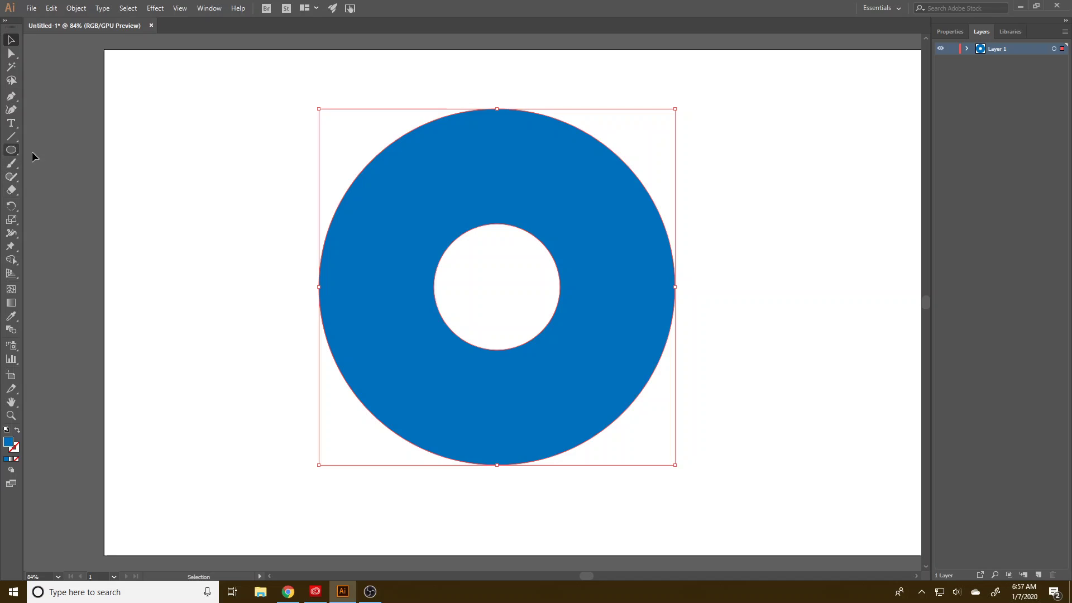
{"action": "left_click", "coordinate": [949, 31]}
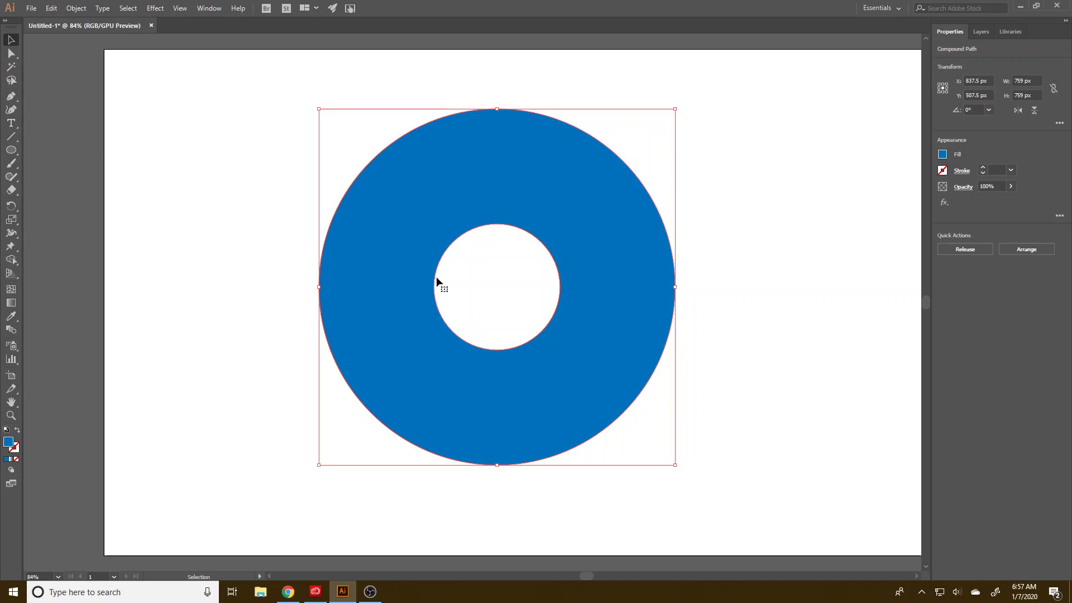
Draw a circle about 600 px wide over the blue ring, center it on the ring horizontally and vertically, and deselect
{"action": "left_click", "coordinate": [11, 150]}
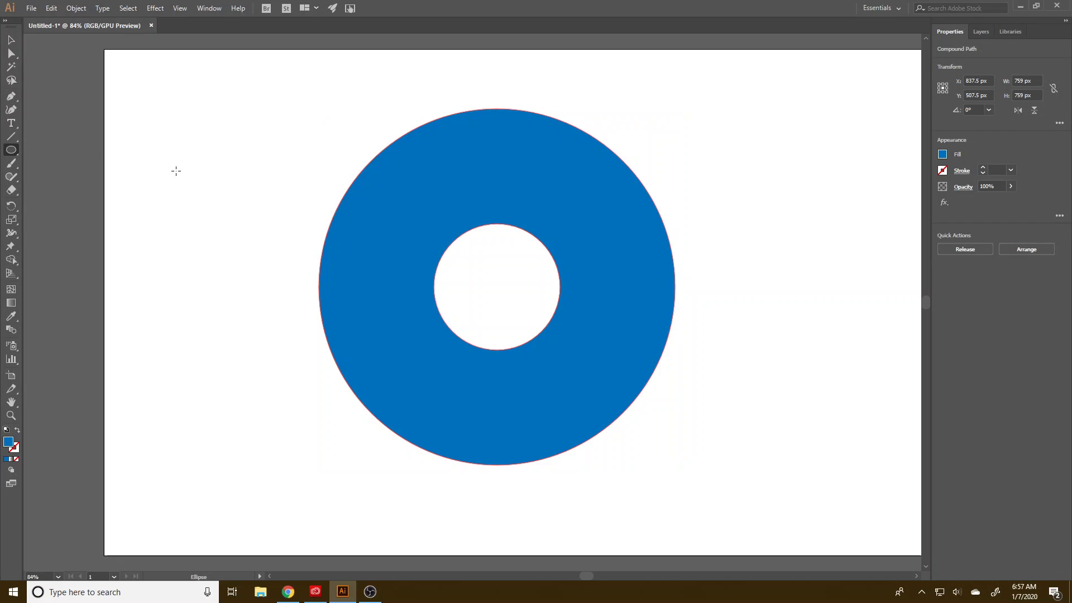
{"action": "left_click_drag", "start_coordinate": [296, 142], "coordinate": [578, 388]}
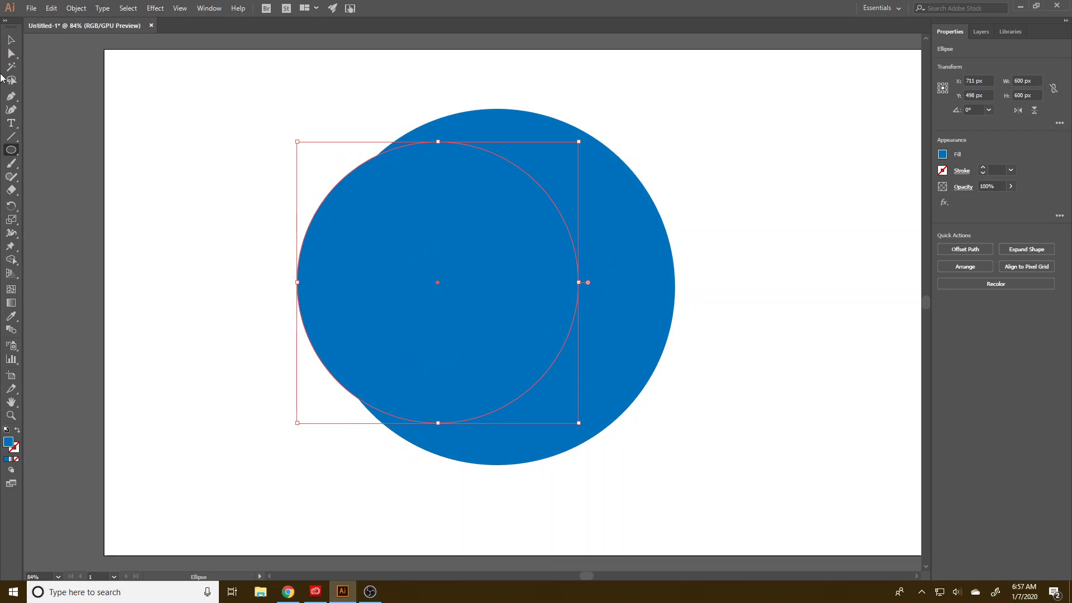
{"action": "key", "text": "v"}
{"action": "left_click_drag", "start_coordinate": [698, 451], "coordinate": [385, 225]}
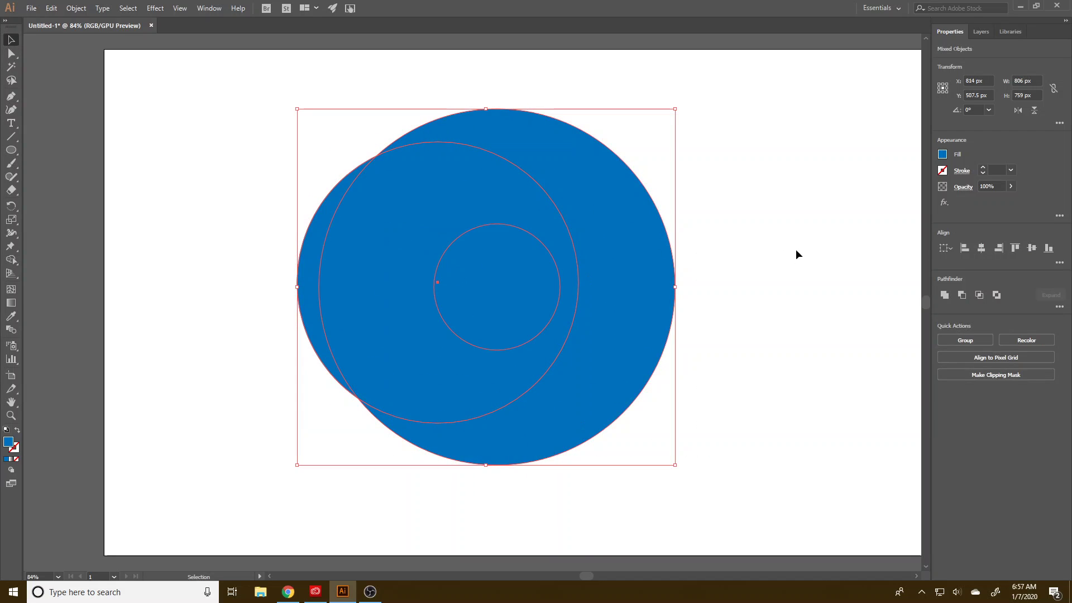
{"action": "left_click", "coordinate": [981, 247]}
{"action": "left_click", "coordinate": [1031, 247]}
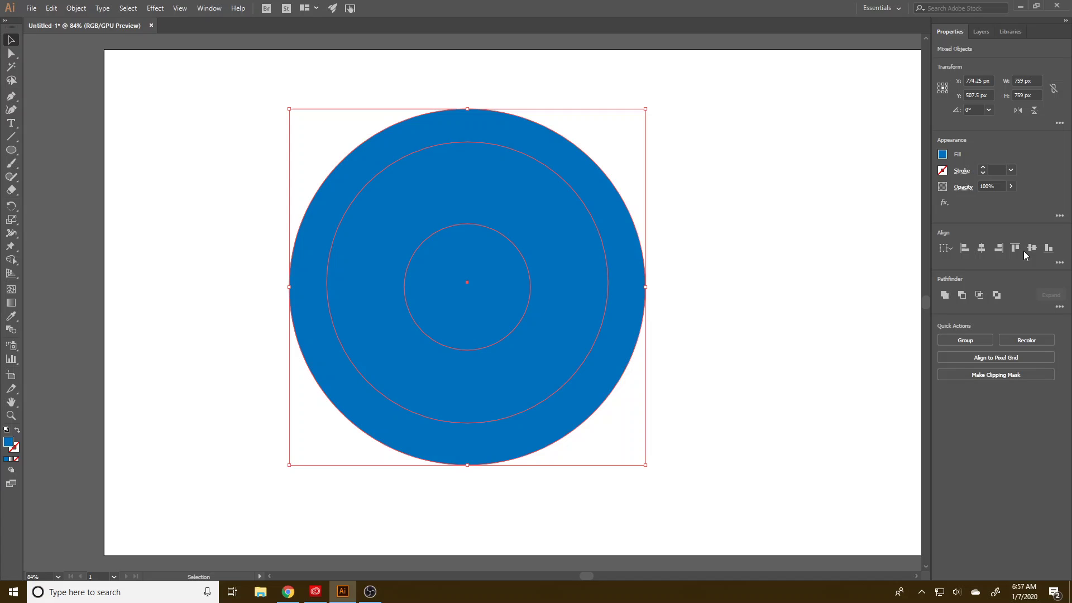
{"action": "left_click", "coordinate": [812, 307]}
Give the 600 px circle no fill and a 6 px red stroke
{"action": "left_click", "coordinate": [594, 347]}
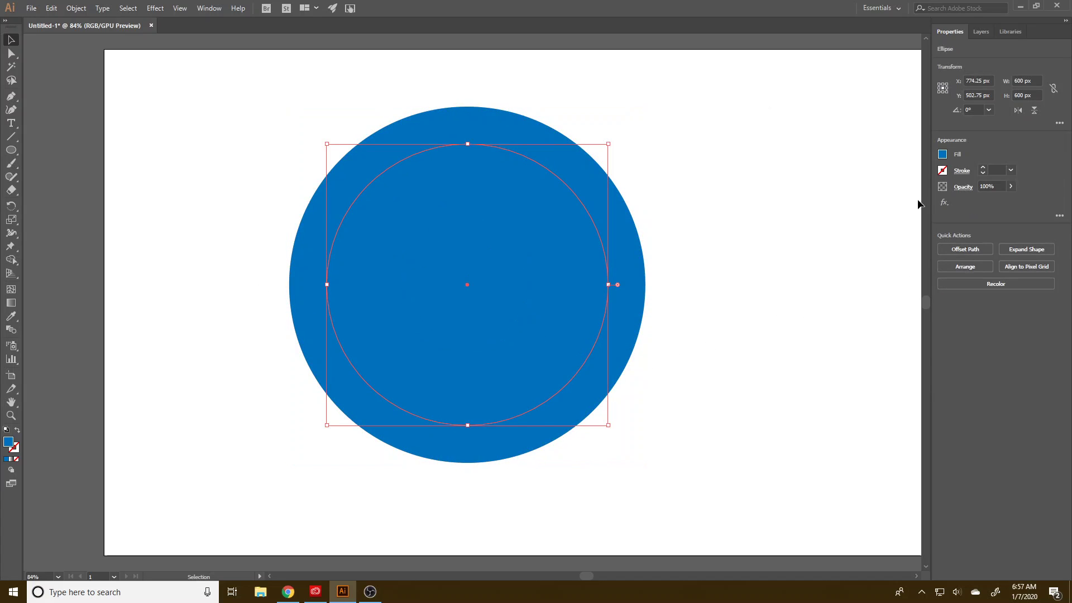
{"action": "left_click", "coordinate": [943, 156]}
{"action": "left_click", "coordinate": [820, 192]}
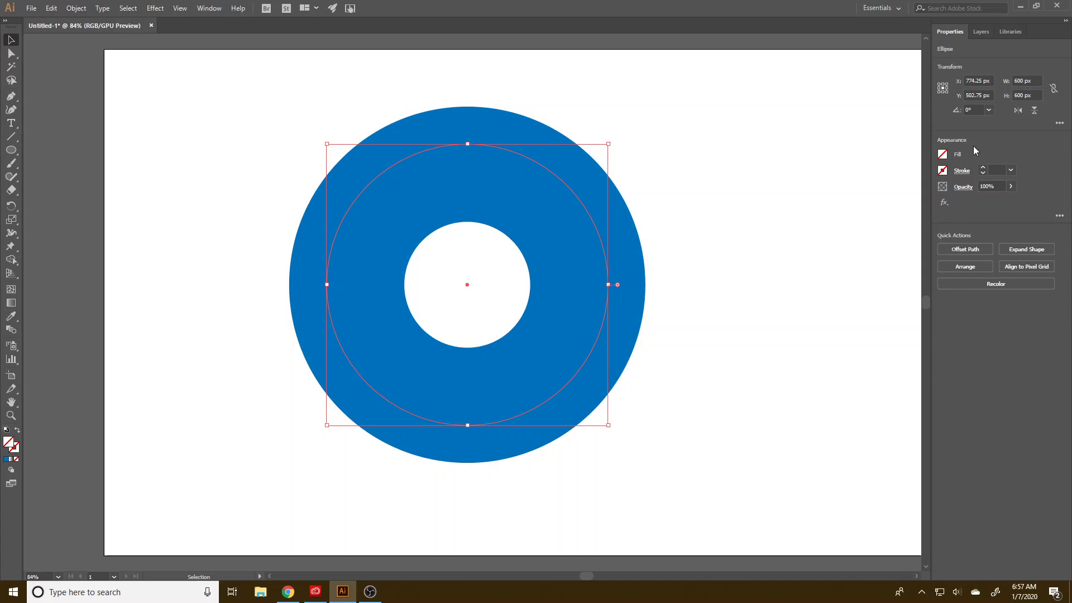
{"action": "left_click", "coordinate": [942, 172]}
{"action": "left_click", "coordinate": [852, 211]}
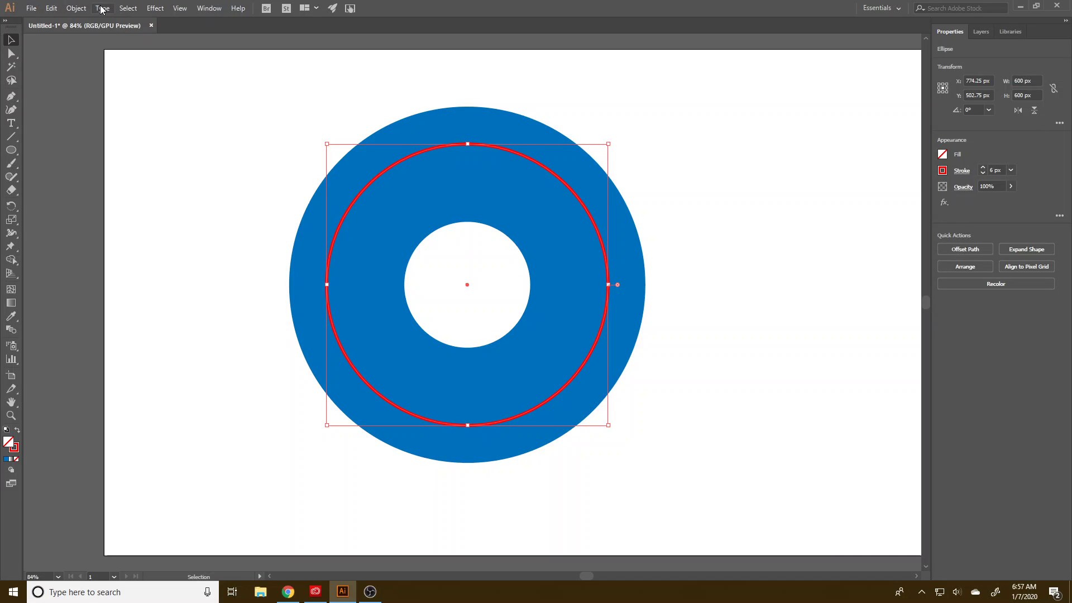
Apply a Zig Zag effect to the red circle with absolute size 9 px, 7 ridges per segment and smooth points
{"action": "left_click", "coordinate": [72, 13]}
{"action": "mouse_move", "coordinate": [156, 10]}
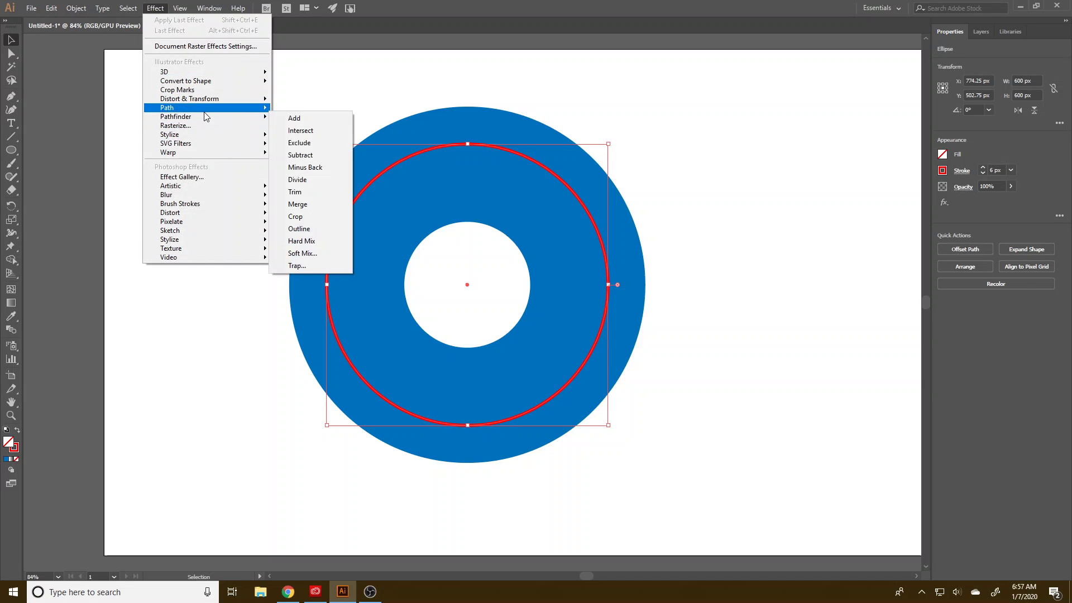
{"action": "mouse_move", "coordinate": [202, 108]}
{"action": "mouse_move", "coordinate": [211, 135]}
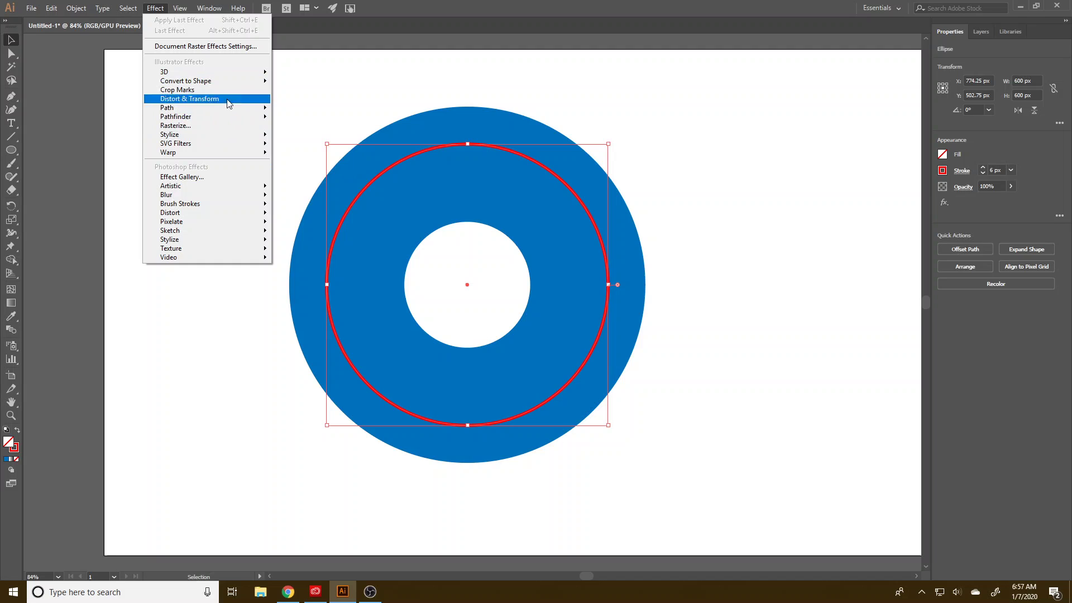
{"action": "mouse_move", "coordinate": [231, 154]}
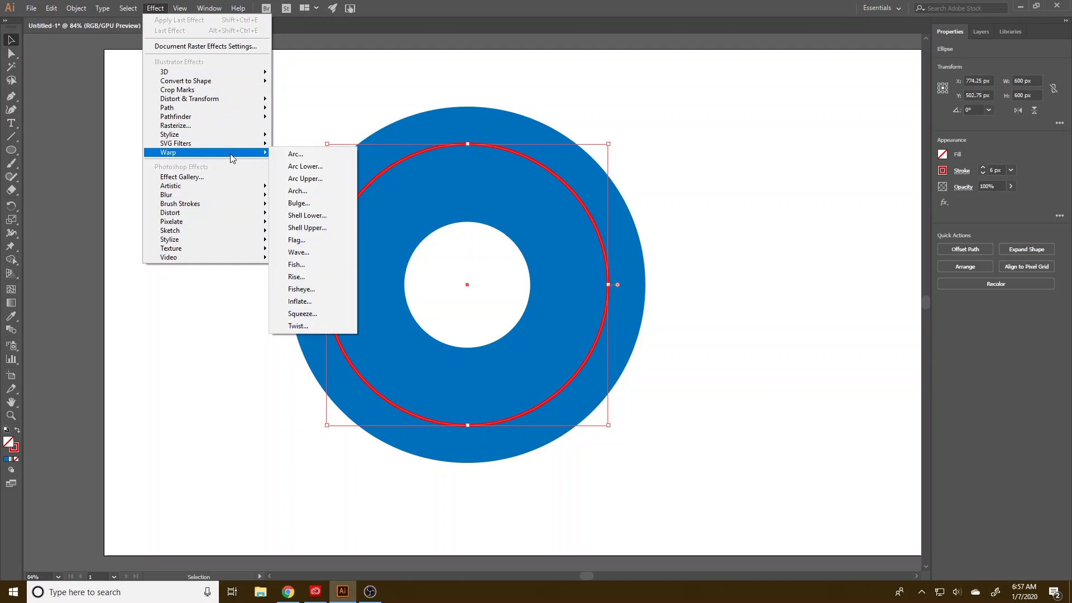
{"action": "mouse_move", "coordinate": [217, 190]}
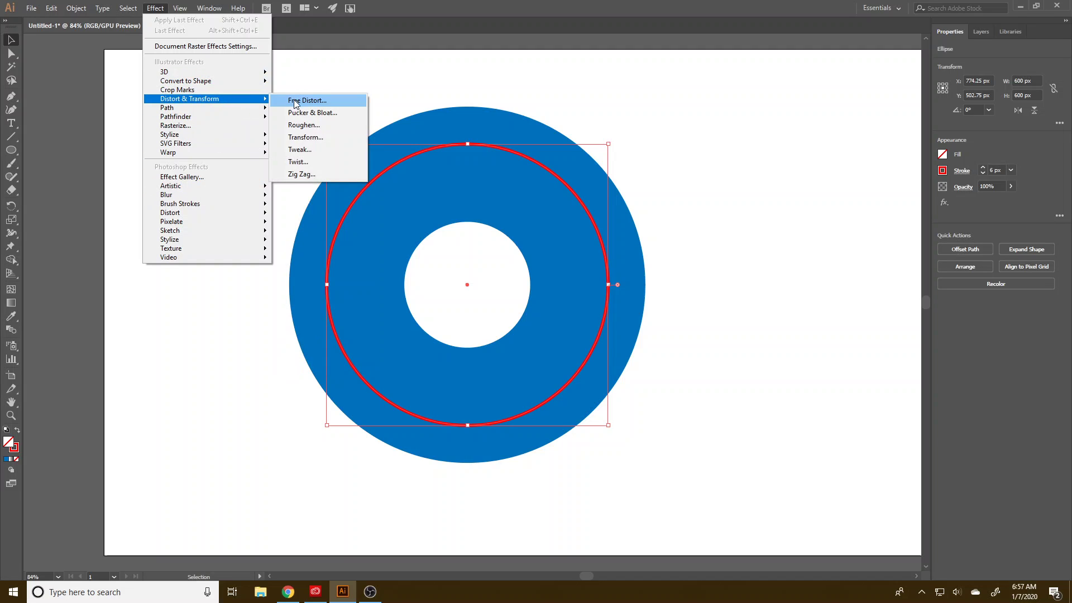
{"action": "left_click", "coordinate": [306, 174]}
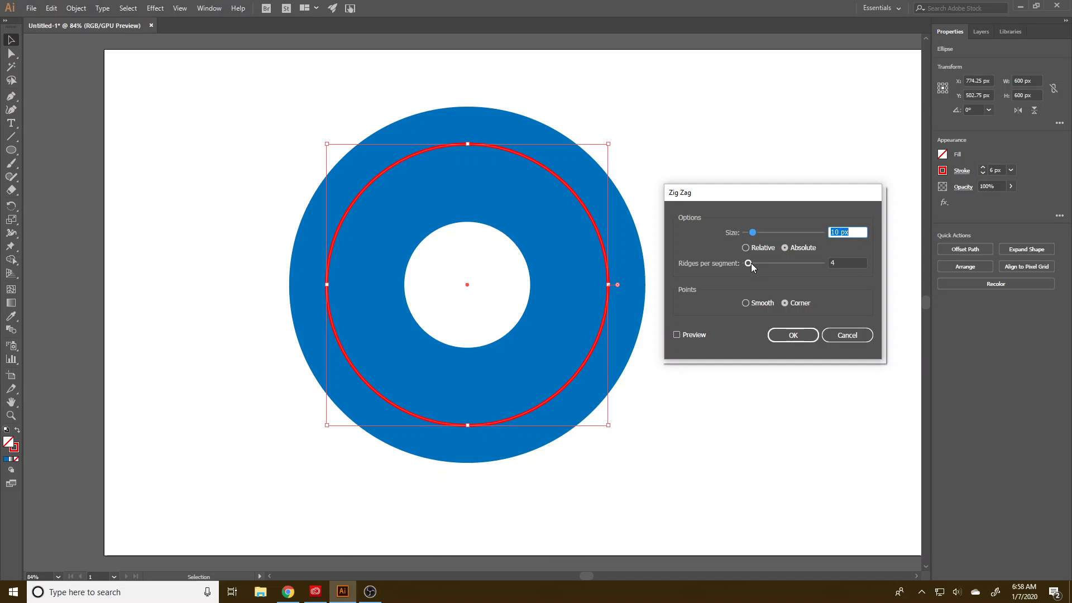
{"action": "left_click", "coordinate": [683, 333]}
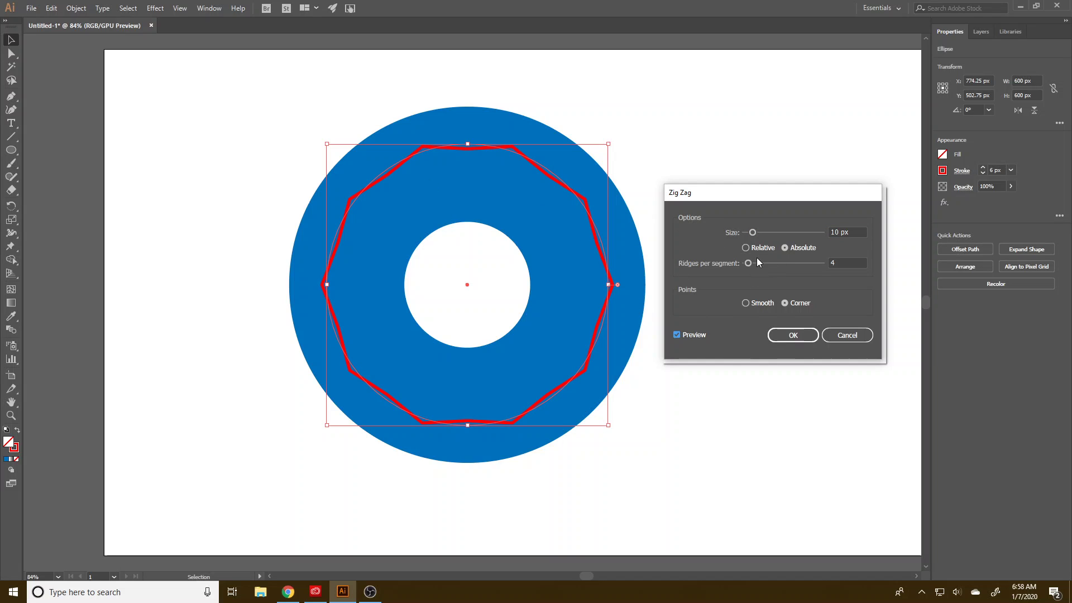
{"action": "left_click", "coordinate": [747, 303]}
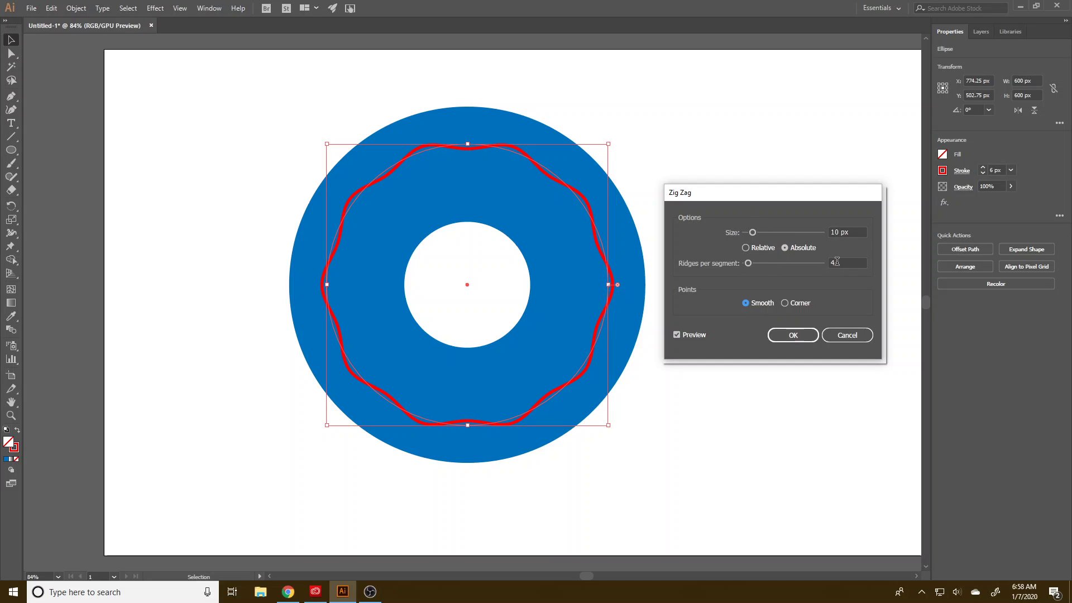
{"action": "mouse_move", "coordinate": [750, 232]}
{"action": "left_mouse_down"}
{"action": "mouse_move", "coordinate": [763, 231]}
{"action": "mouse_move", "coordinate": [749, 269]}
{"action": "left_mouse_up"}
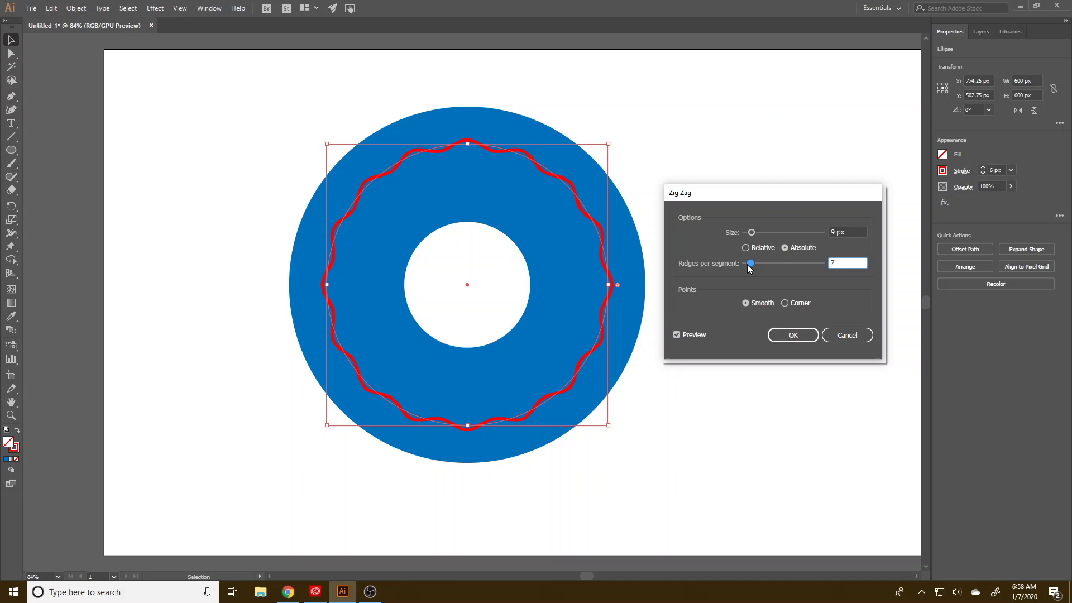
{"action": "left_click", "coordinate": [787, 335]}
{"action": "left_click", "coordinate": [780, 336]}
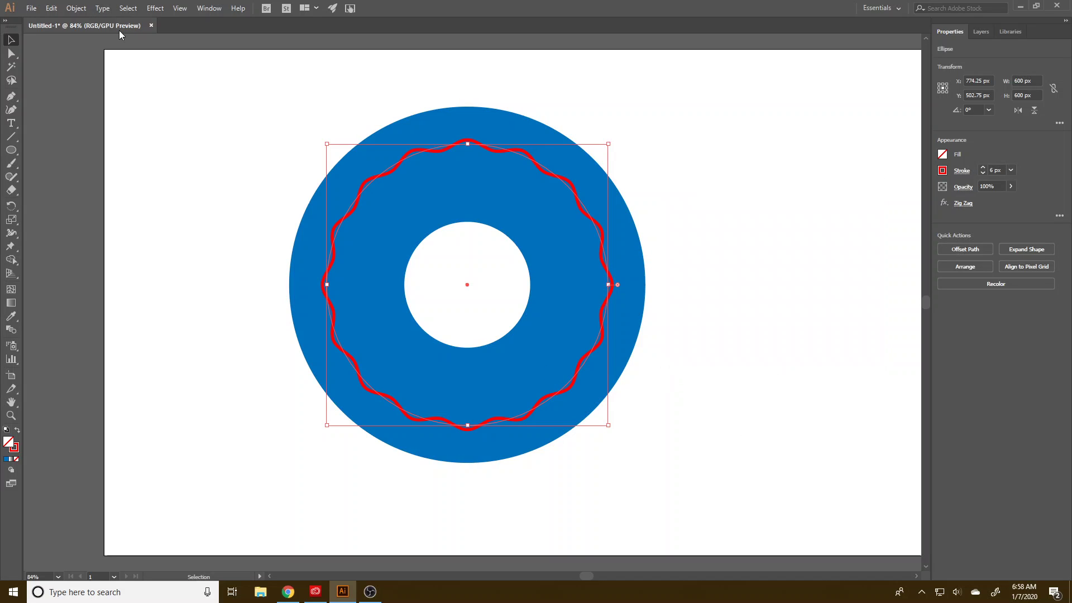
Convert the wavy red circle's stroke into a filled shape with Outline Stroke
{"action": "left_click", "coordinate": [72, 8]}
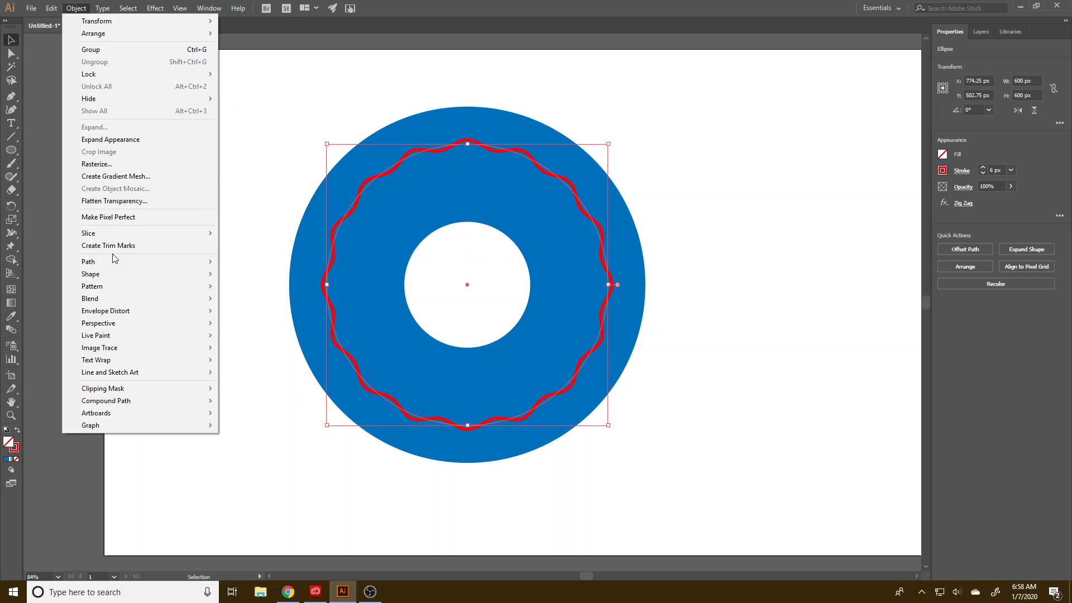
{"action": "mouse_move", "coordinate": [118, 260]}
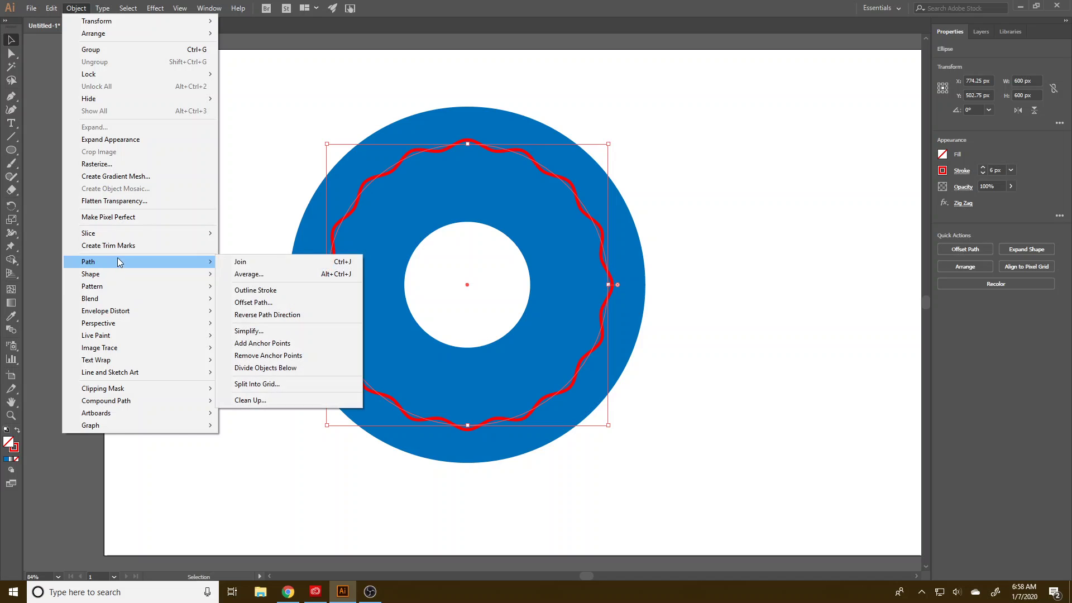
{"action": "left_click", "coordinate": [256, 289]}
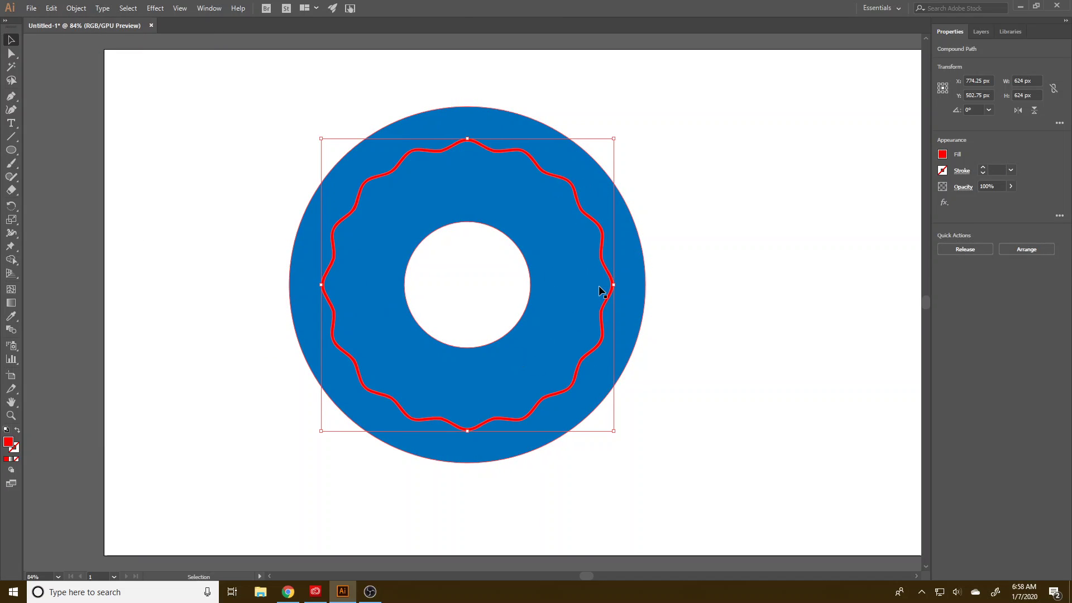
Select the ring and the wavy red band and cut the band out of the ring with the Shape Builder tool
{"action": "left_click_drag", "start_coordinate": [713, 451], "coordinate": [163, 70]}
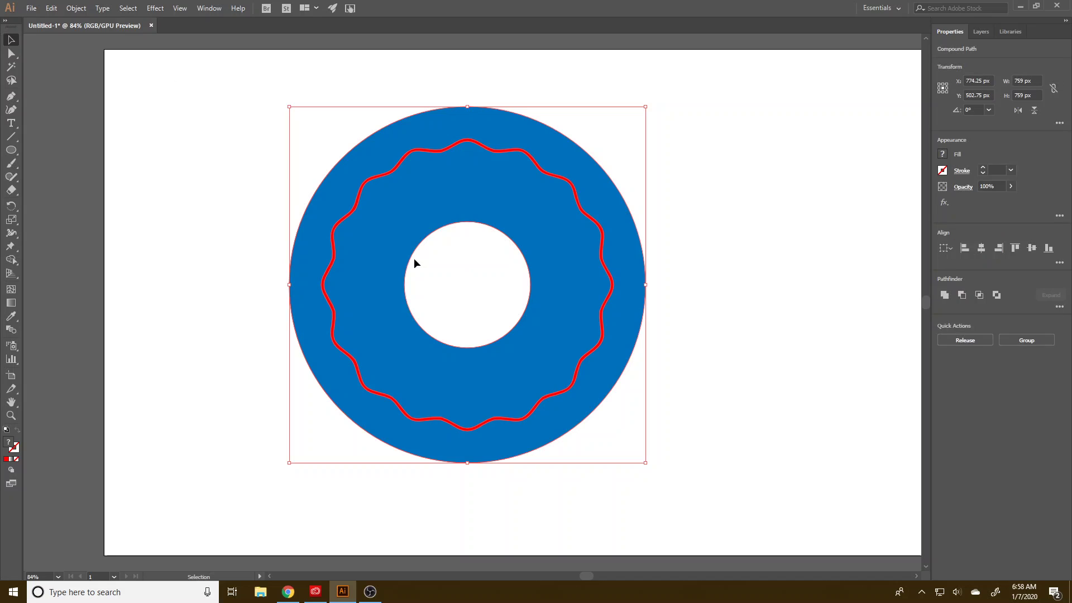
{"action": "left_click", "coordinate": [11, 258]}
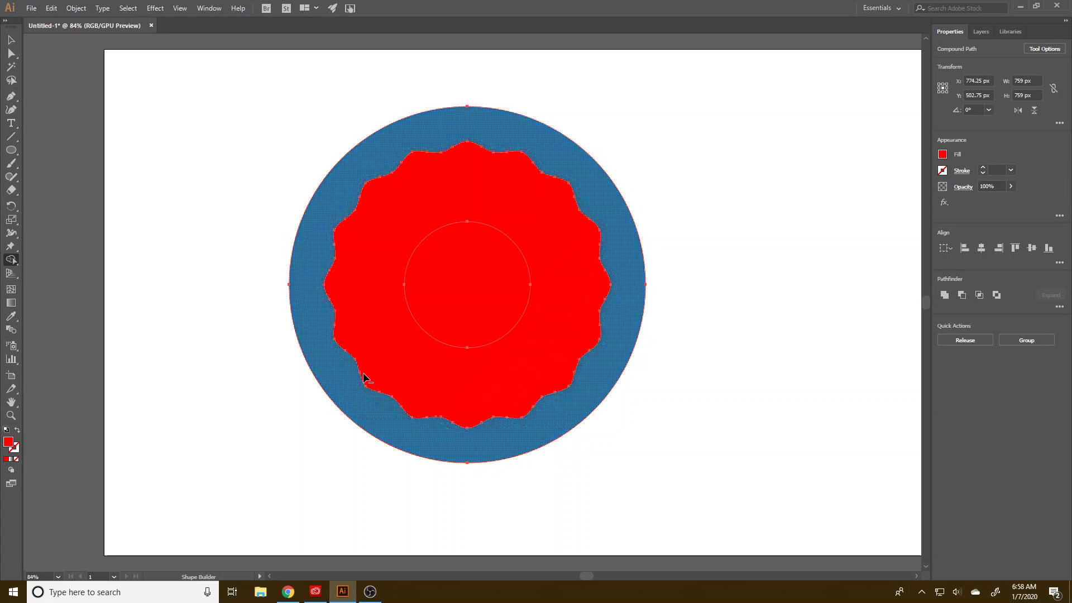
{"action": "scroll", "coordinate": [345, 323], "scroll_direction": "up", "scroll_amount": 5}
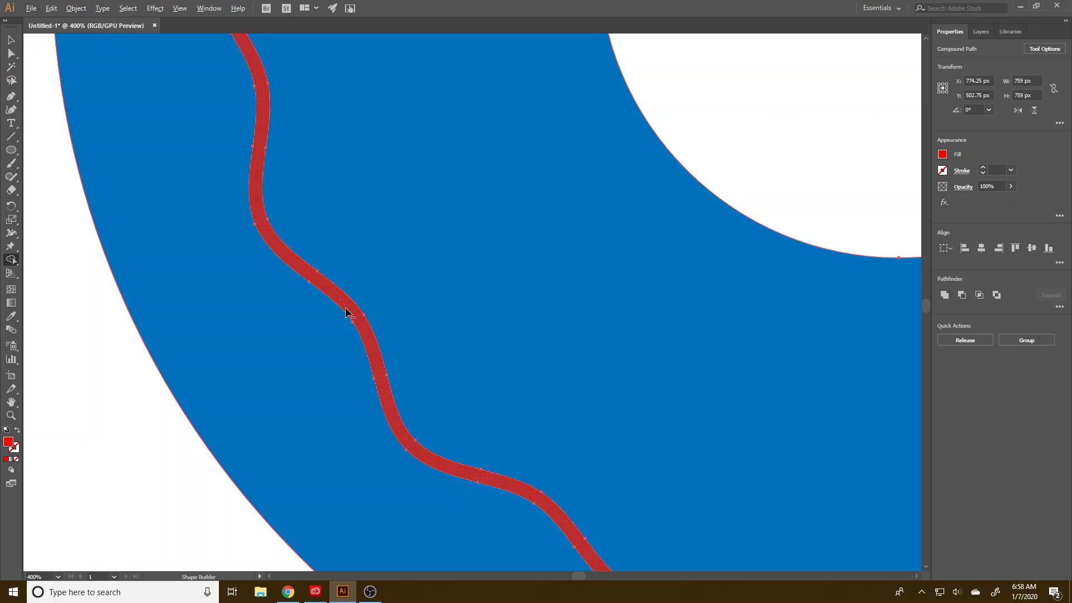
{"action": "left_click", "coordinate": [347, 311], "text": "alt"}
{"action": "scroll", "coordinate": [347, 310], "scroll_direction": "down", "scroll_amount": 6}
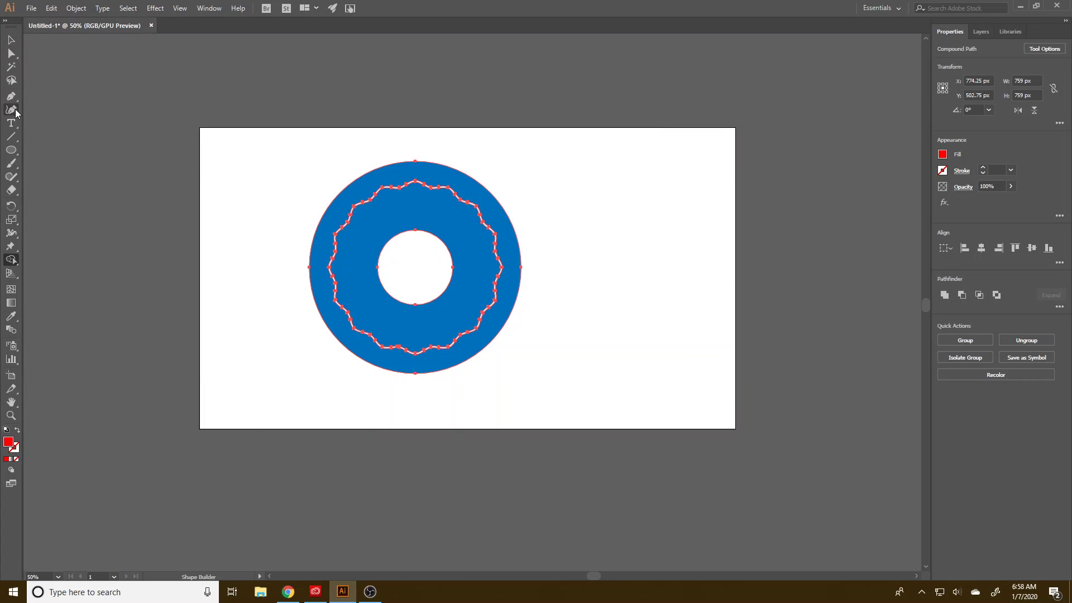
Draw a circle about 296 px wide, center it on the ring horizontally and vertically, and deselect
{"action": "left_click", "coordinate": [11, 149]}
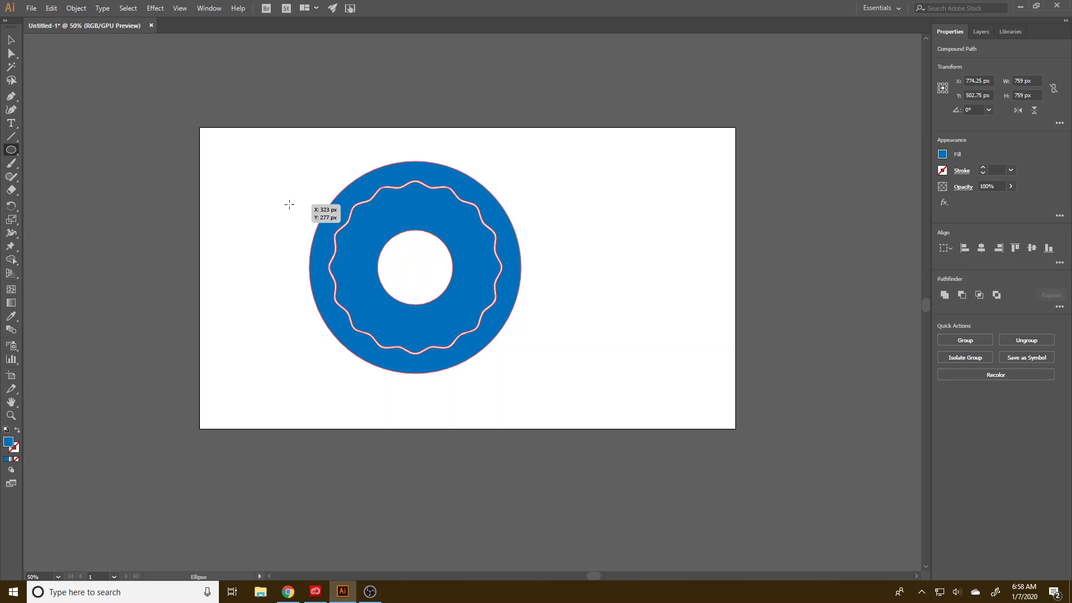
{"action": "left_click_drag", "start_coordinate": [344, 260], "coordinate": [316, 286]}
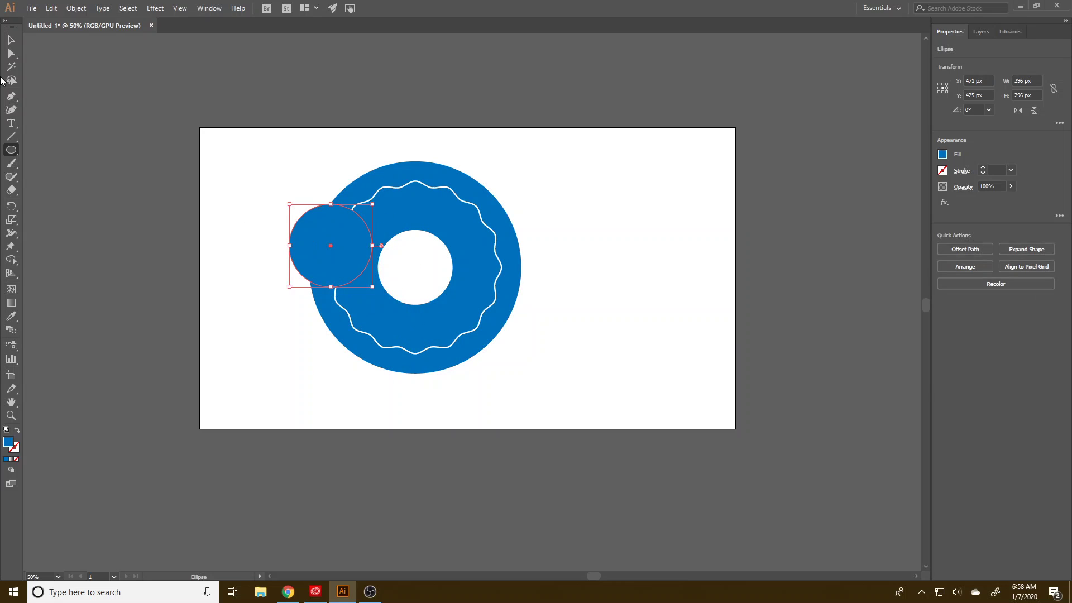
{"action": "left_click", "coordinate": [9, 41]}
{"action": "left_click_drag", "start_coordinate": [581, 388], "coordinate": [240, 203]}
{"action": "left_click", "coordinate": [982, 249]}
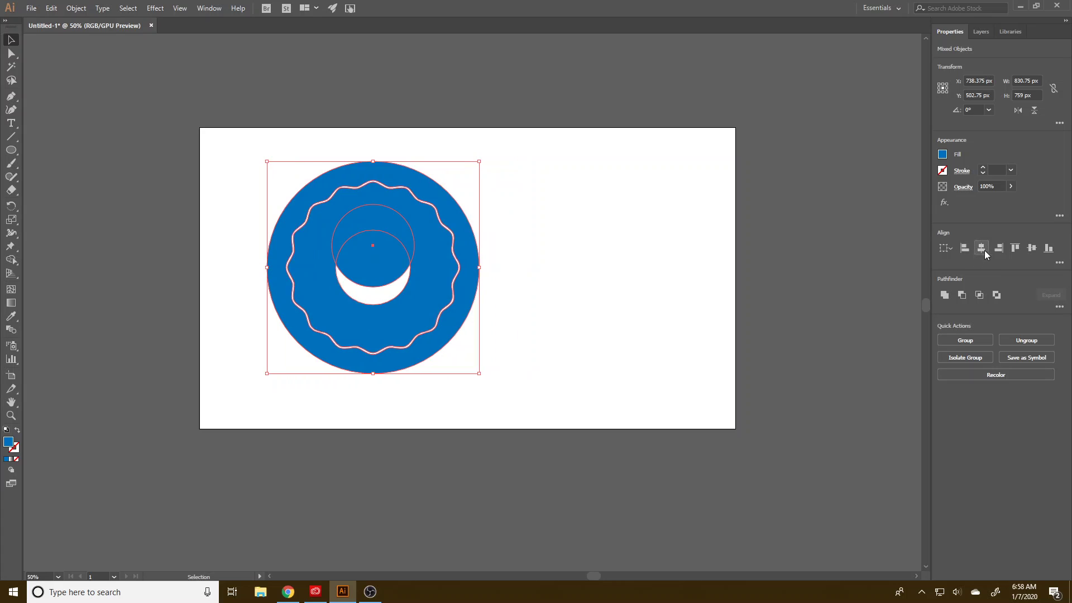
{"action": "left_click", "coordinate": [1015, 249]}
{"action": "left_click", "coordinate": [534, 331]}
{"action": "left_click", "coordinate": [430, 340]}
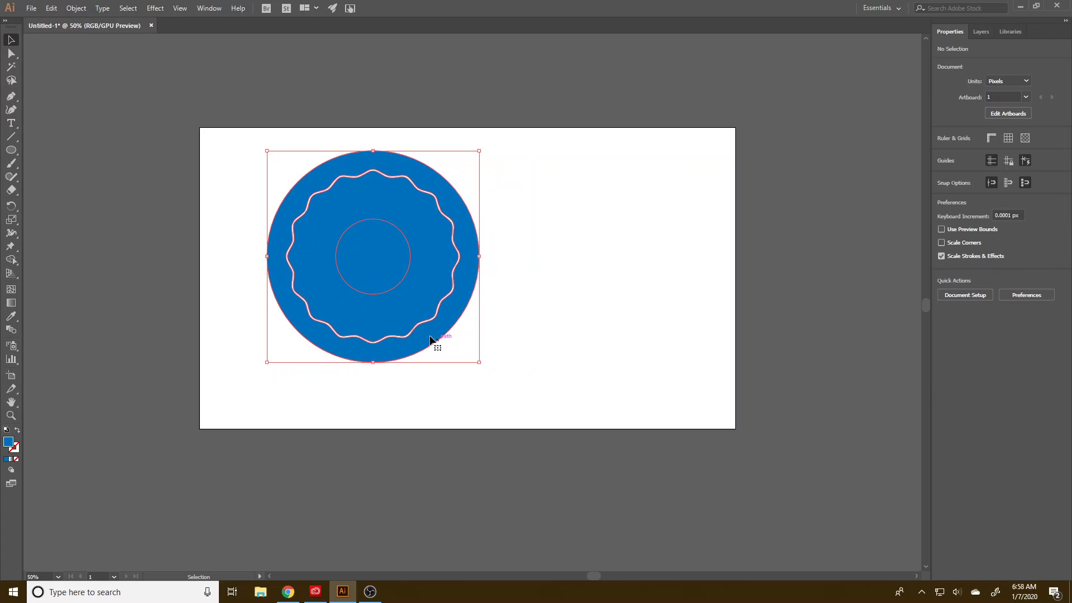
Give the small center circle no fill and a red stroke, and enlarge it from its center to about 323 px
{"action": "left_click", "coordinate": [379, 261]}
{"action": "left_click", "coordinate": [942, 154]}
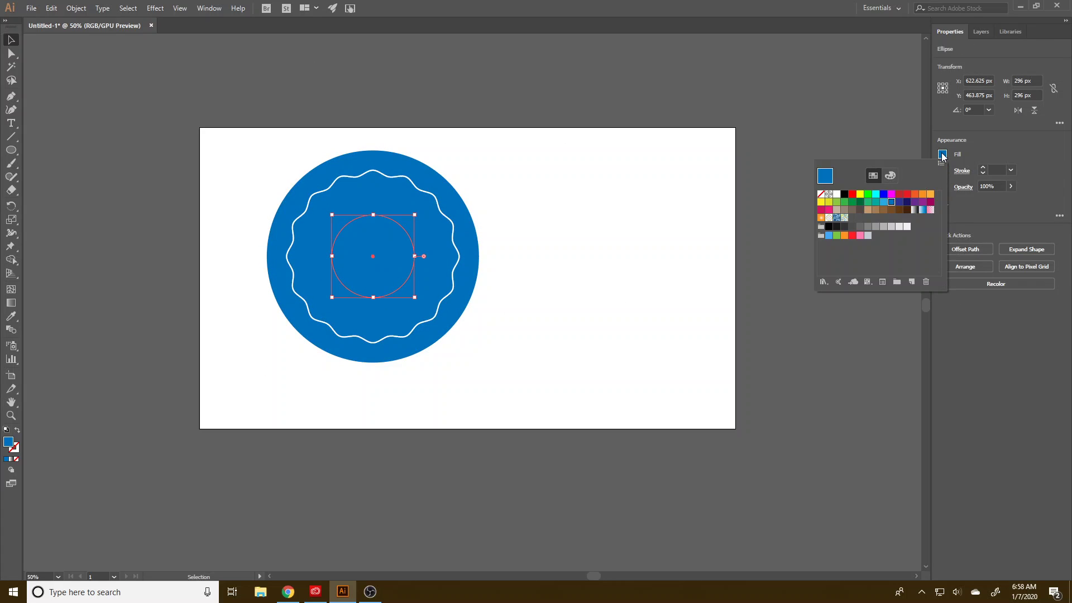
{"action": "left_click", "coordinate": [821, 193]}
{"action": "left_click", "coordinate": [942, 170]}
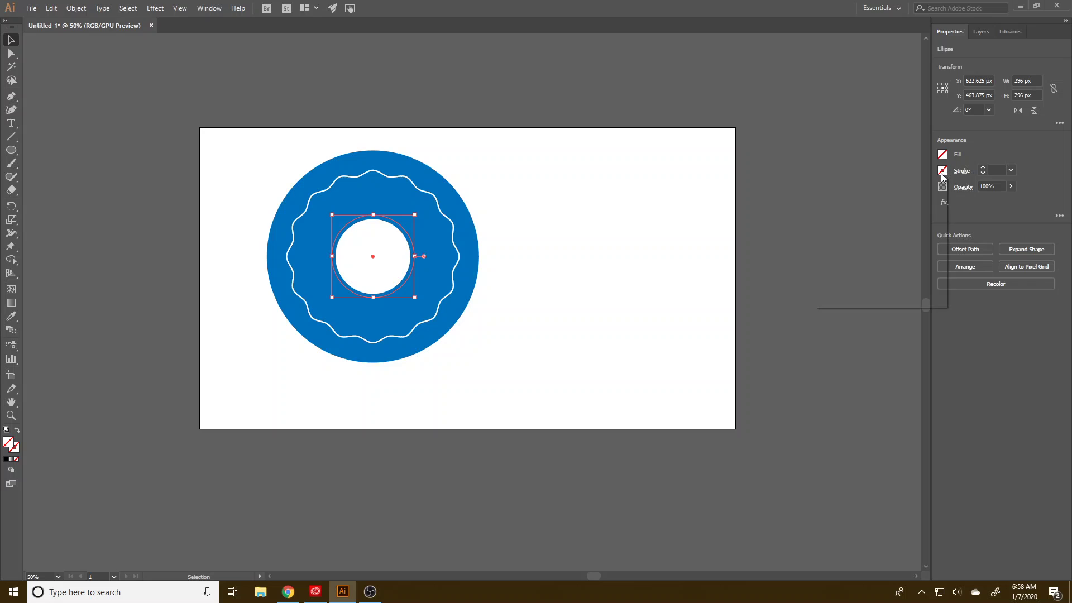
{"action": "left_click", "coordinate": [852, 210]}
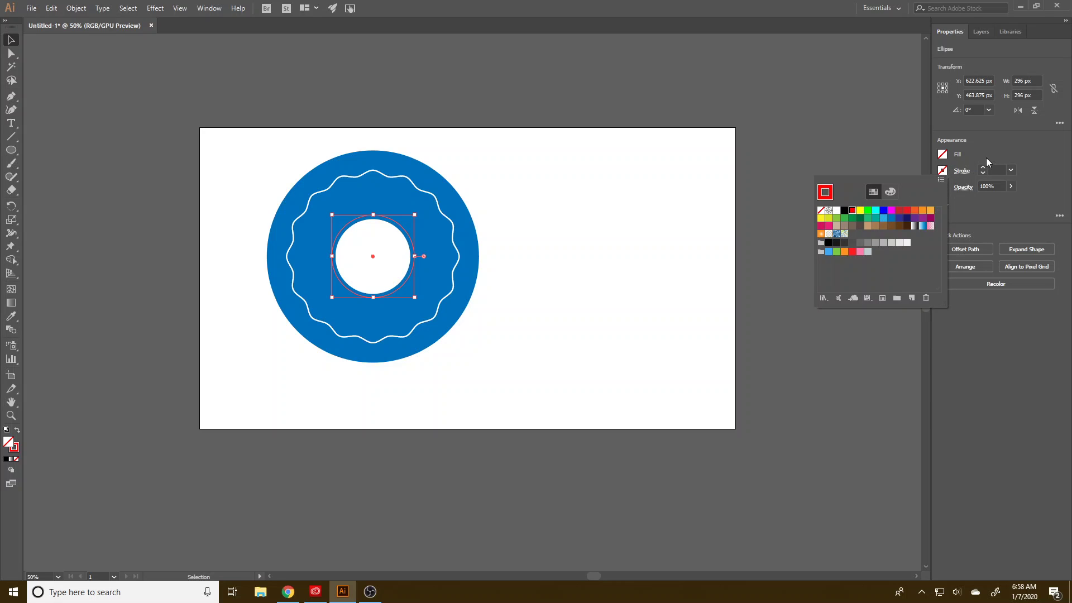
{"action": "left_click", "coordinate": [986, 162]}
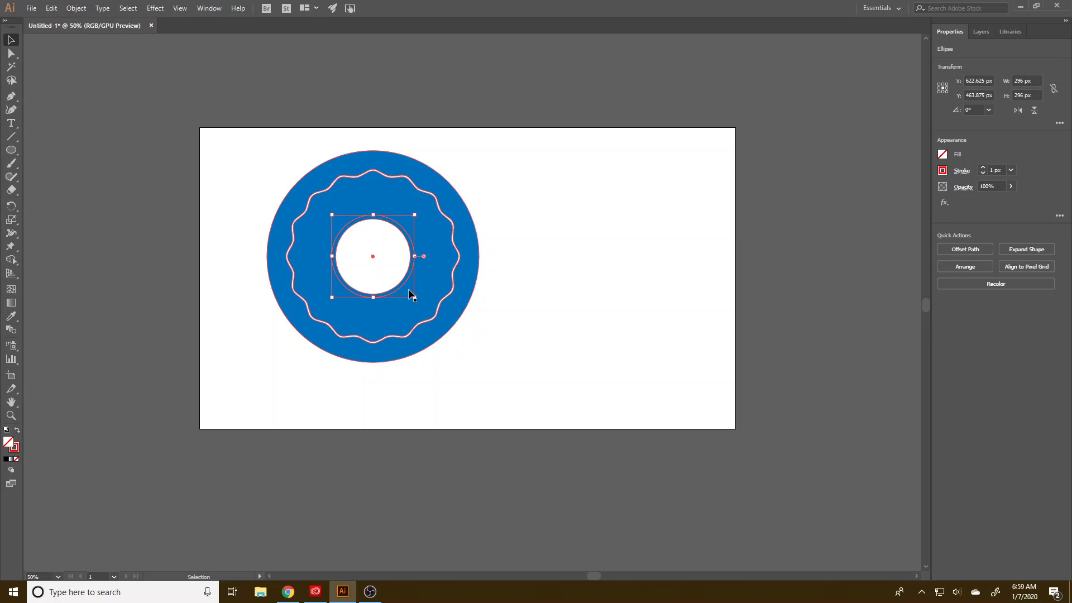
{"action": "left_click_drag", "start_coordinate": [414, 297], "coordinate": [418, 301]}
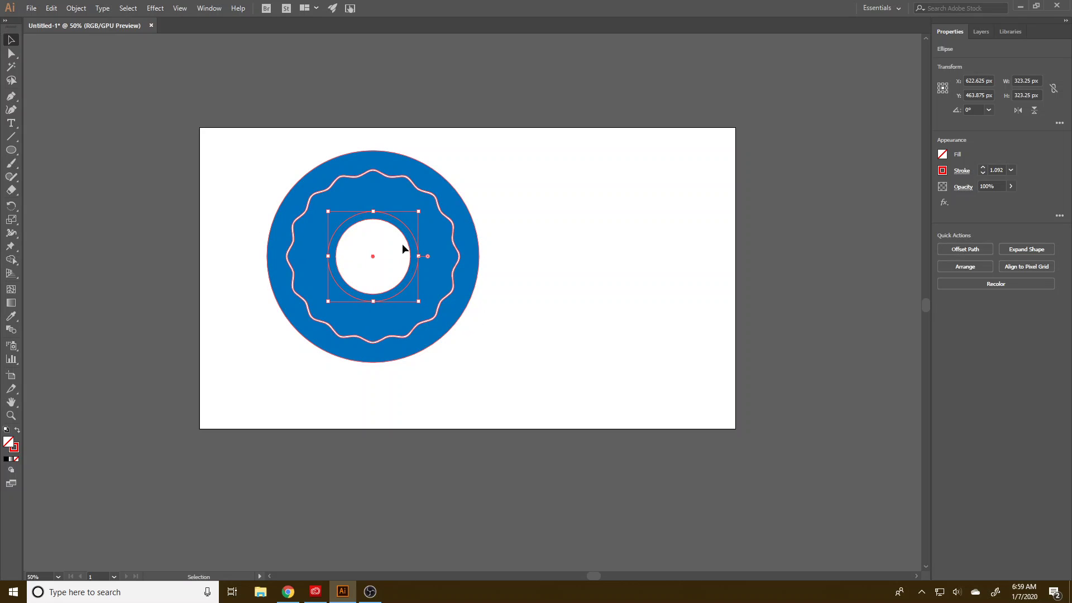
Apply a Zig Zag effect to the small red circle with size 9 px absolute, 3 ridges per segment and smooth points
{"action": "left_click", "coordinate": [155, 8]}
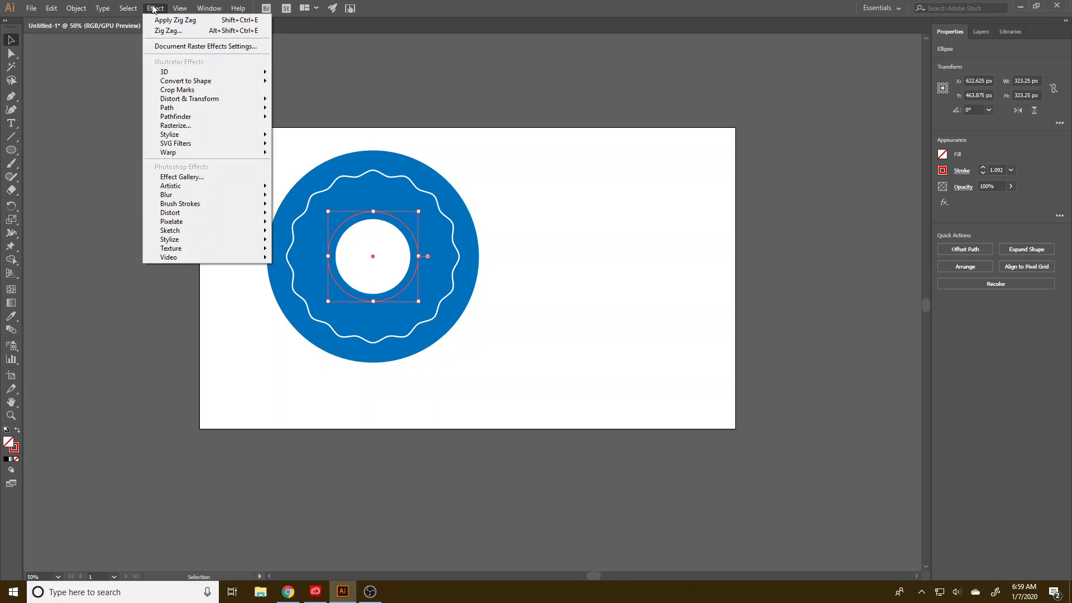
{"action": "left_click", "coordinate": [171, 32]}
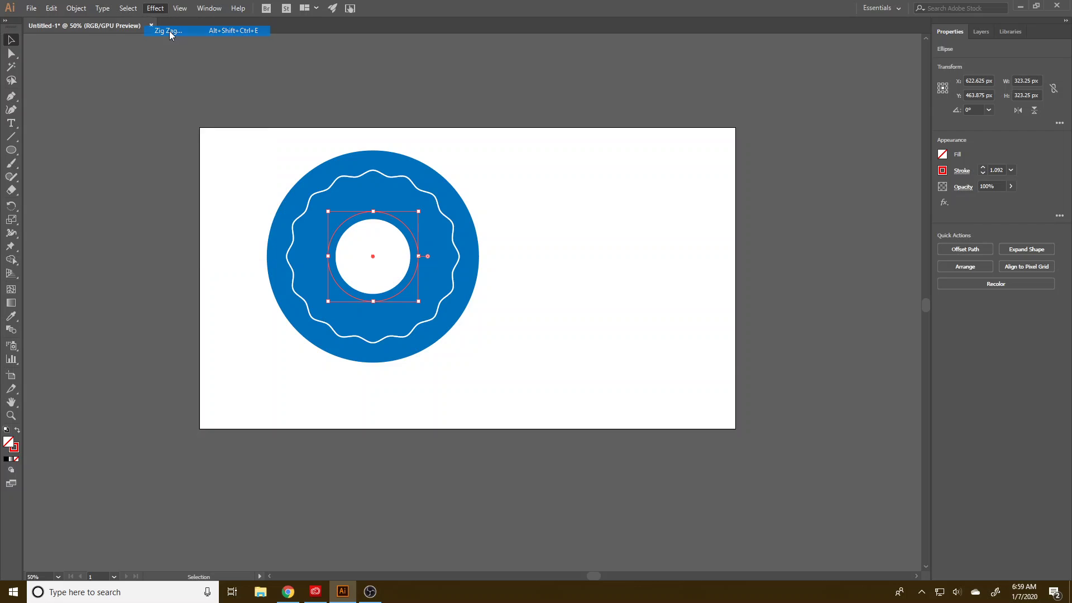
{"action": "left_click", "coordinate": [695, 335]}
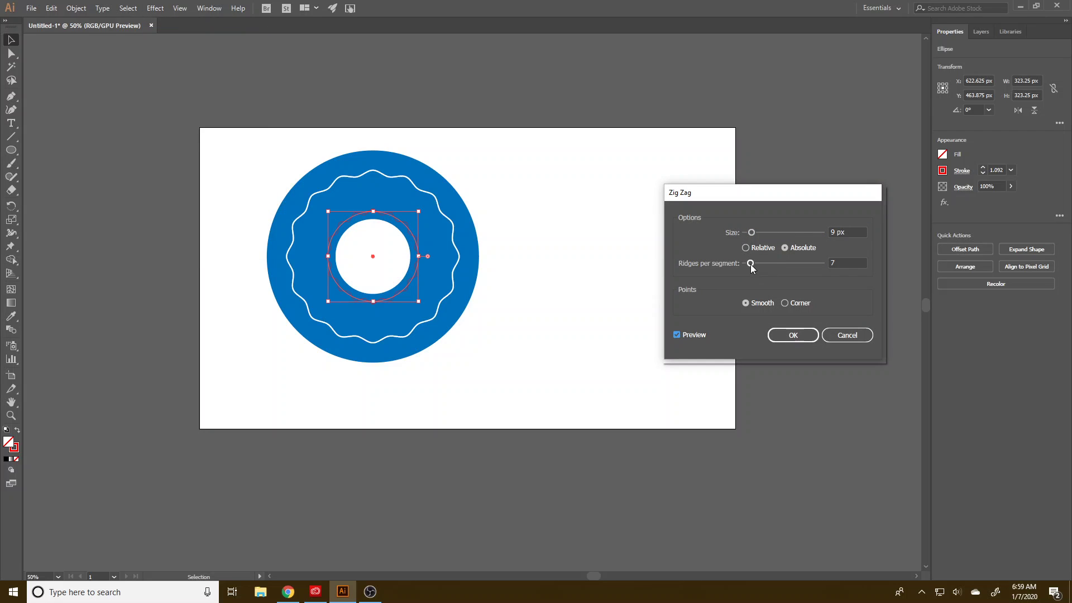
{"action": "type", "text": "3"}
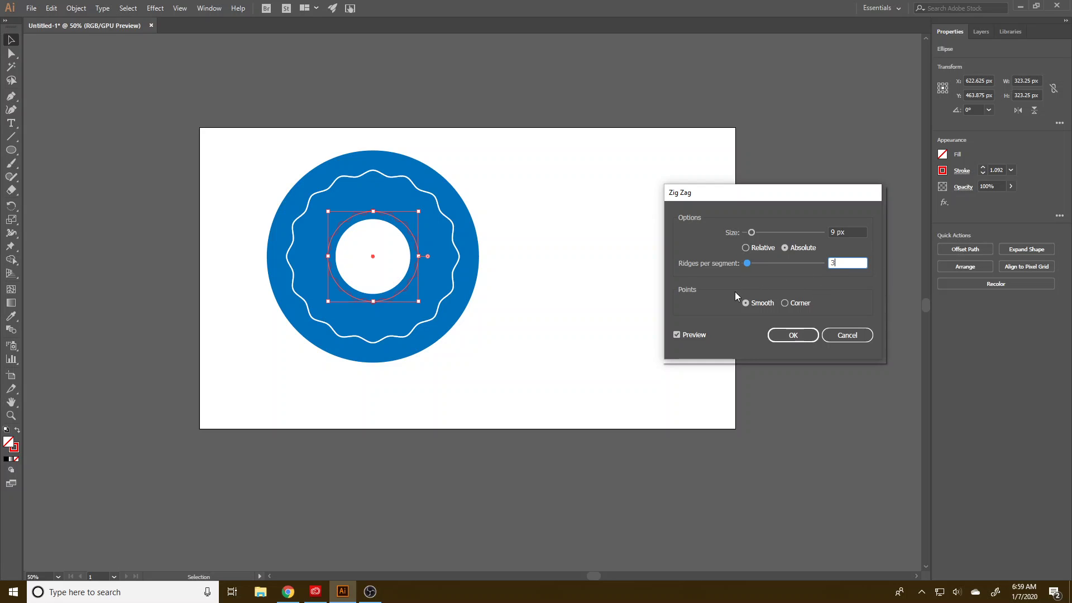
{"action": "key", "text": "Tab"}
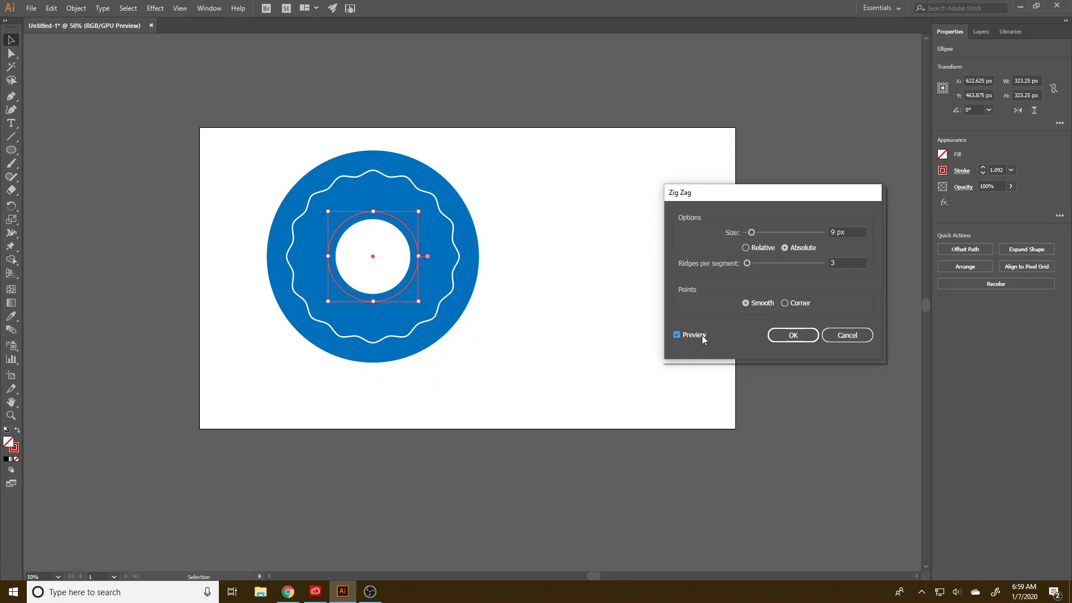
{"action": "left_click", "coordinate": [796, 340]}
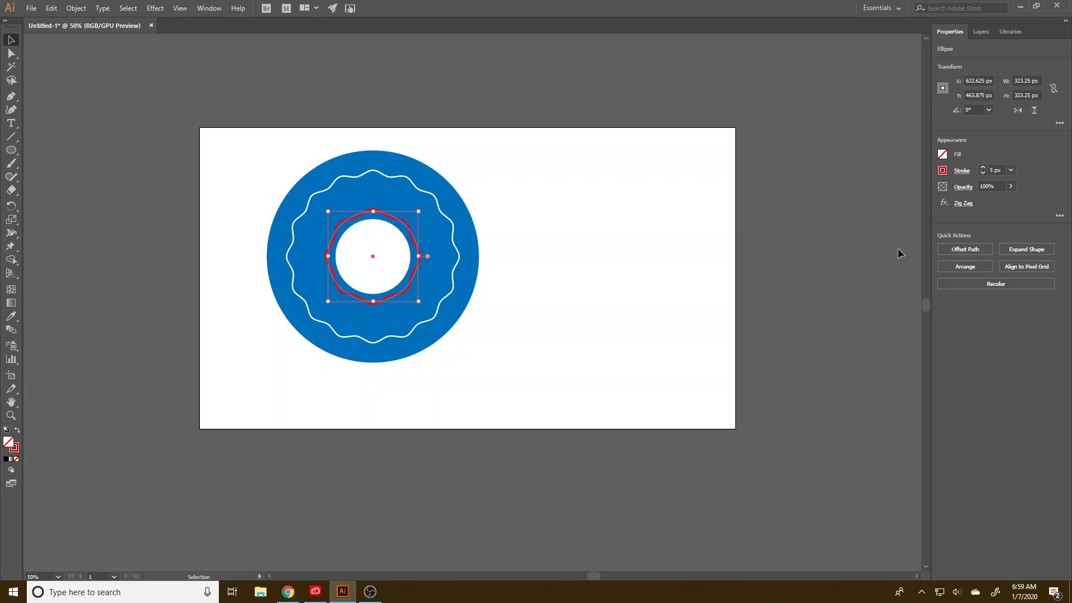
Set the small wavy circle's stroke to 5 px and convert it into a filled shape with Outline Stroke
{"action": "left_click", "coordinate": [76, 7]}
{"action": "mouse_move", "coordinate": [122, 273]}
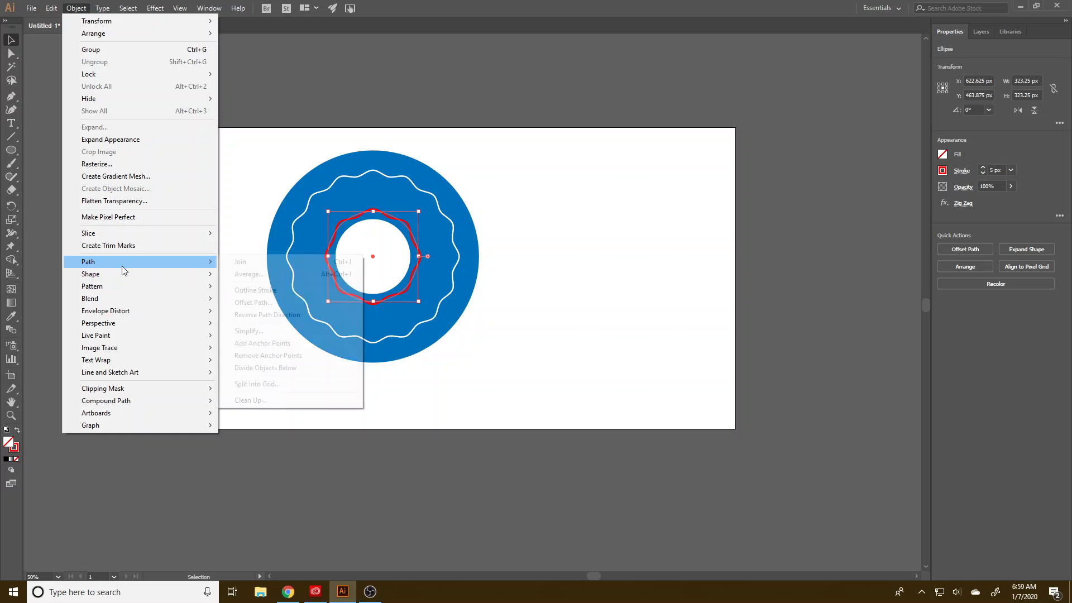
{"action": "left_click", "coordinate": [289, 290]}
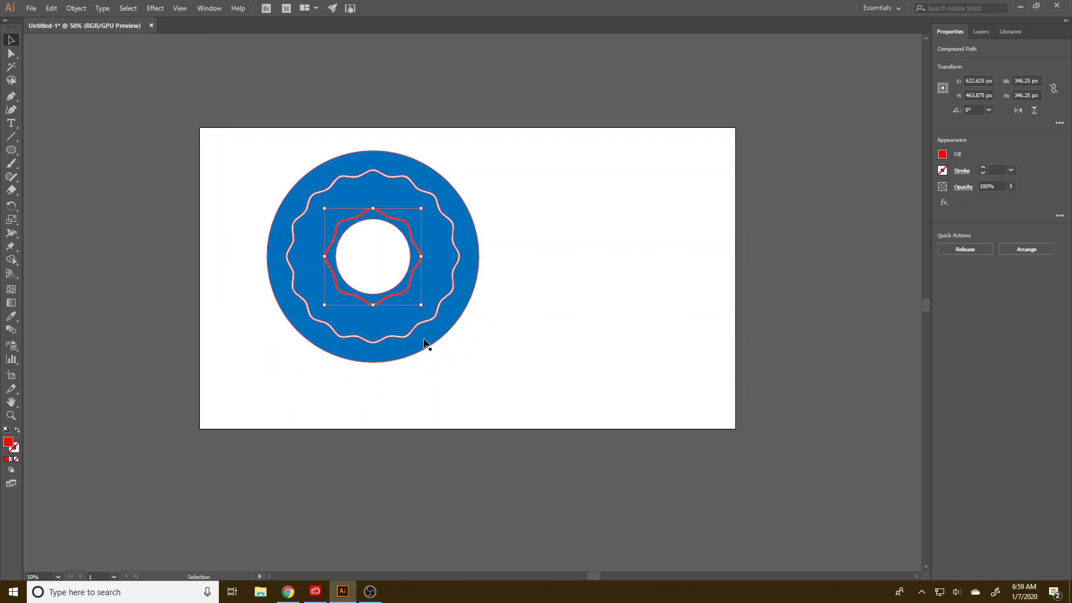
Select the ring and the inner wavy red band, cut the band out with the Shape Builder tool, and deselect
{"action": "left_click_drag", "start_coordinate": [527, 369], "coordinate": [352, 246]}
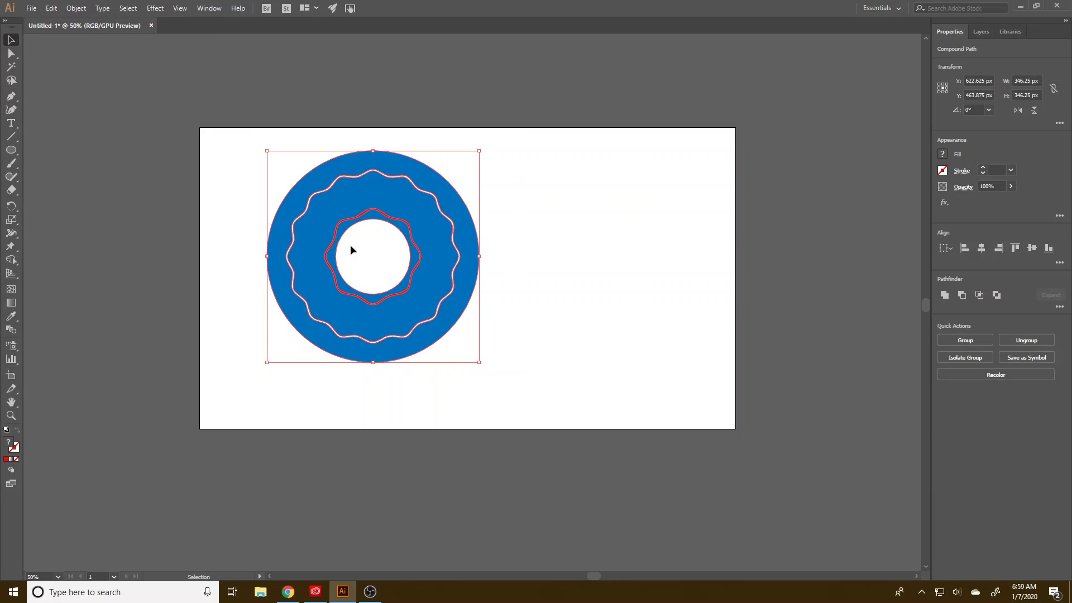
{"action": "scroll", "coordinate": [400, 310], "scroll_direction": "up", "scroll_amount": 6}
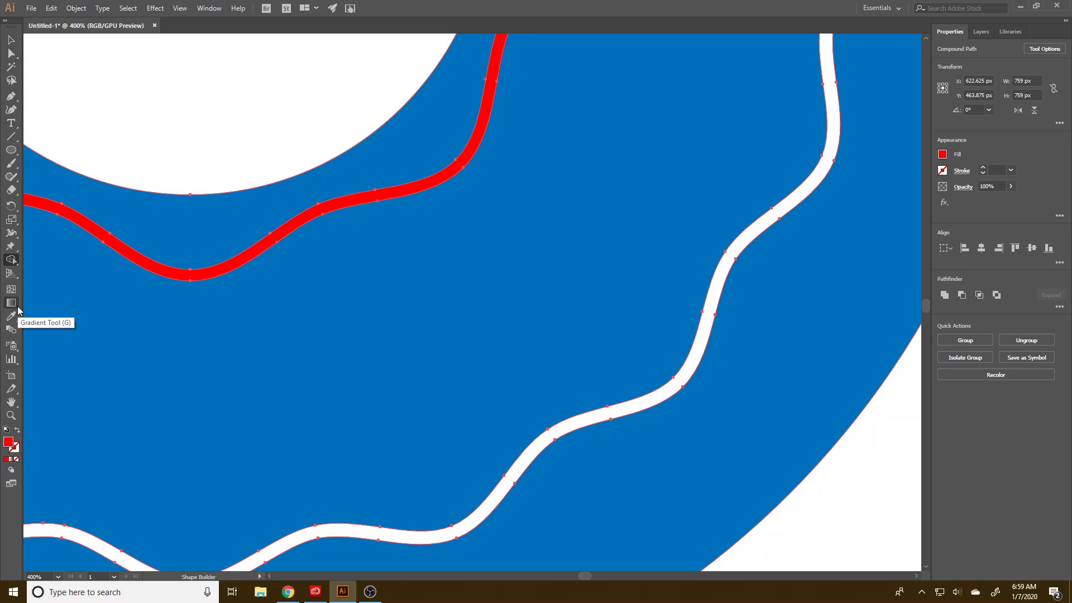
{"action": "key", "text": "shift+m"}
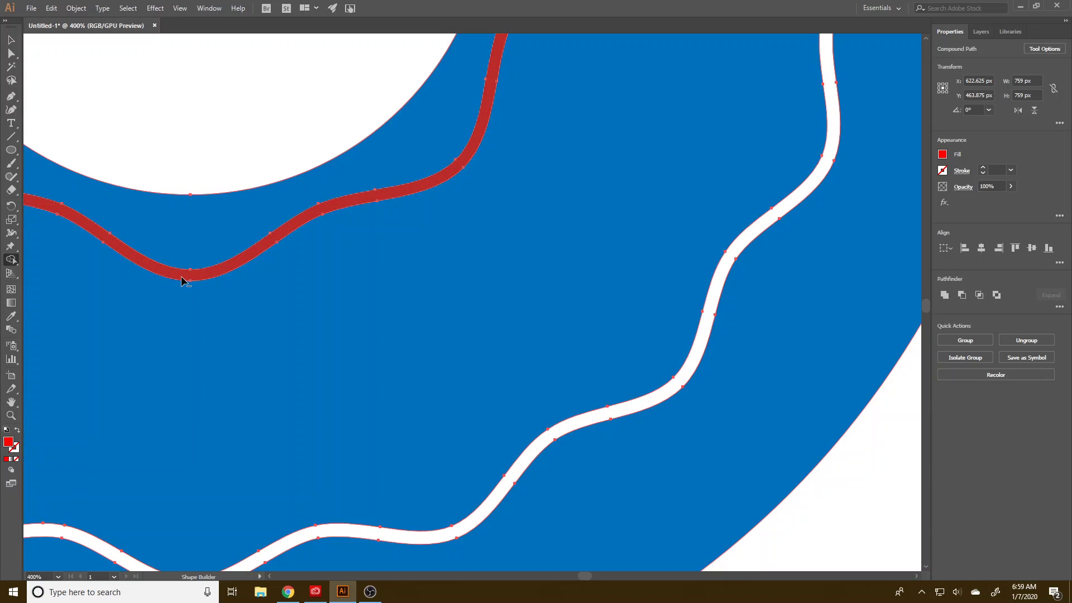
{"action": "mouse_move", "coordinate": [186, 281]}
{"action": "left_mouse_down"}
{"action": "mouse_move", "coordinate": [208, 263]}
{"action": "mouse_move", "coordinate": [182, 201]}
{"action": "left_mouse_up"}
{"action": "scroll", "coordinate": [182, 201], "scroll_direction": "down", "scroll_amount": 6}
{"action": "left_click", "coordinate": [10, 43]}
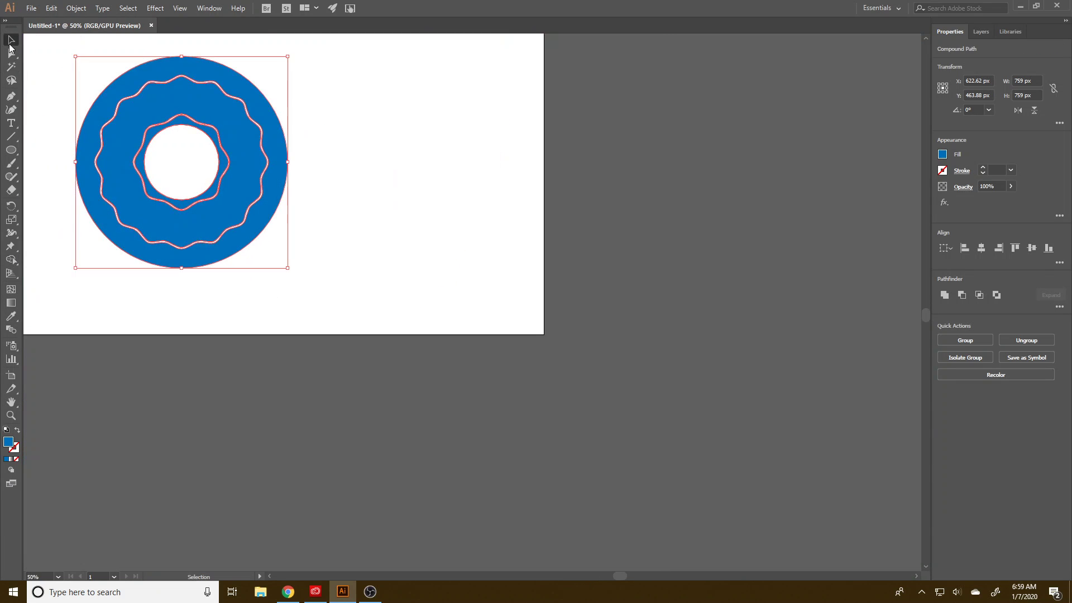
{"action": "left_click", "coordinate": [357, 291]}
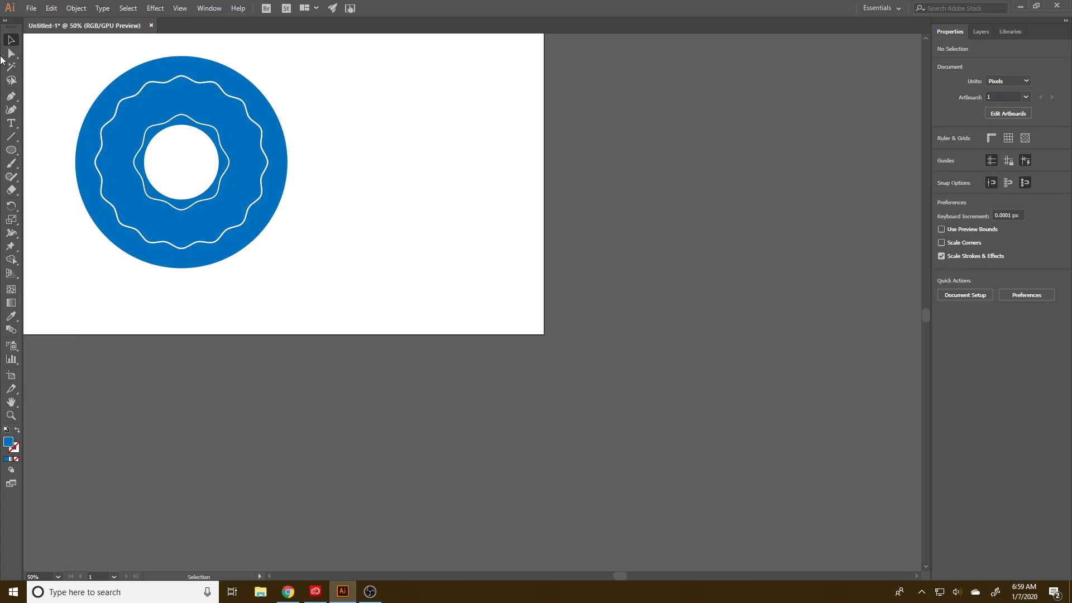
Draw a blue rounded rectangle about 37 px wide and 12 px high on the empty artboard beside the ring
{"action": "left_click", "coordinate": [11, 149]}
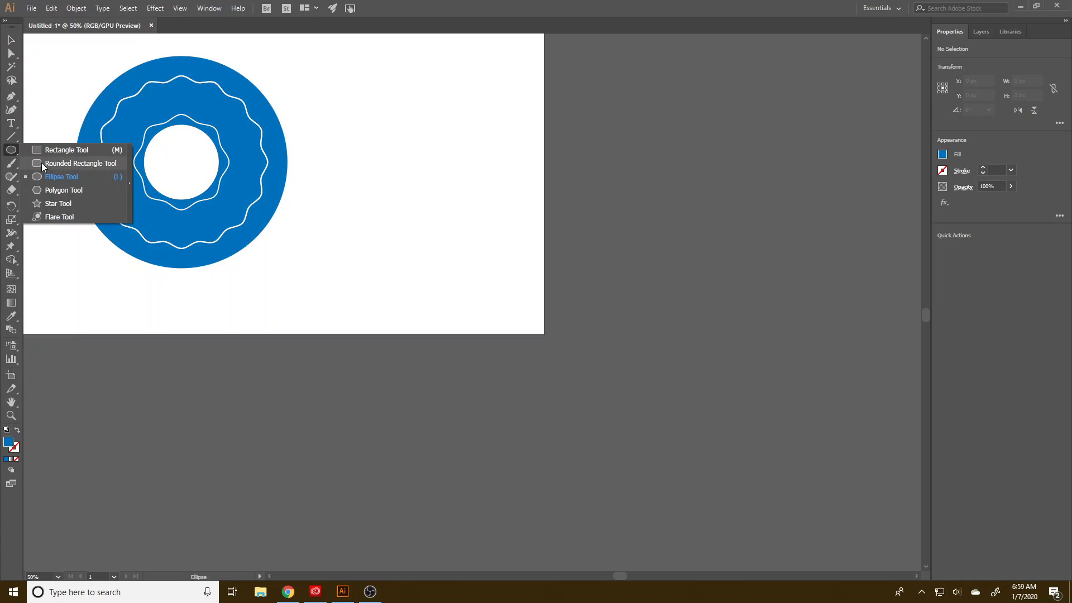
{"action": "left_click", "coordinate": [55, 165]}
{"action": "scroll", "coordinate": [311, 203], "scroll_direction": "up", "scroll_amount": 4}
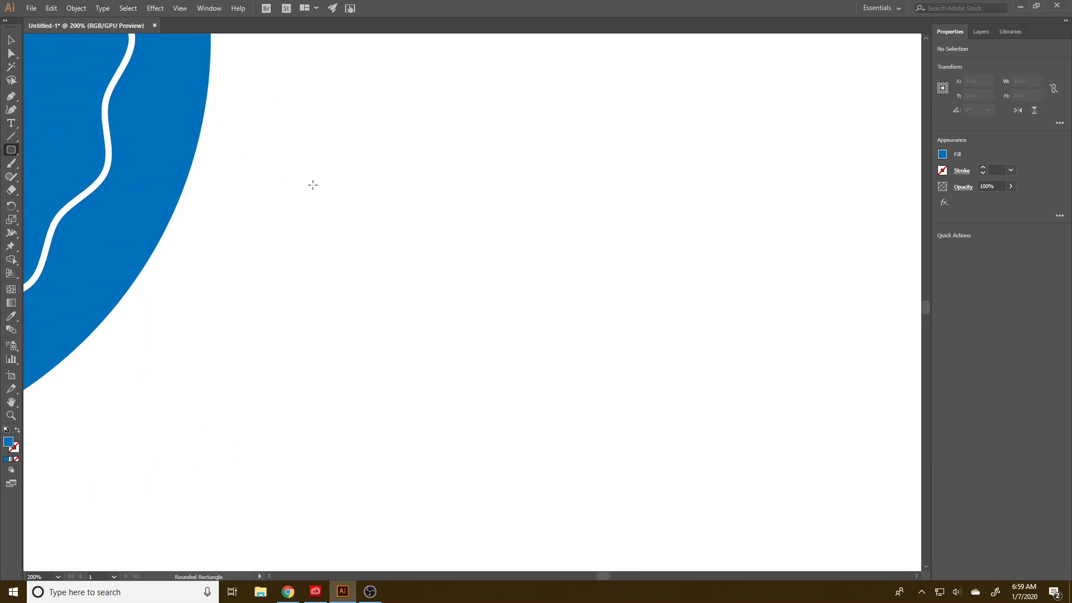
{"action": "left_click_drag", "start_coordinate": [312, 185], "coordinate": [352, 198]}
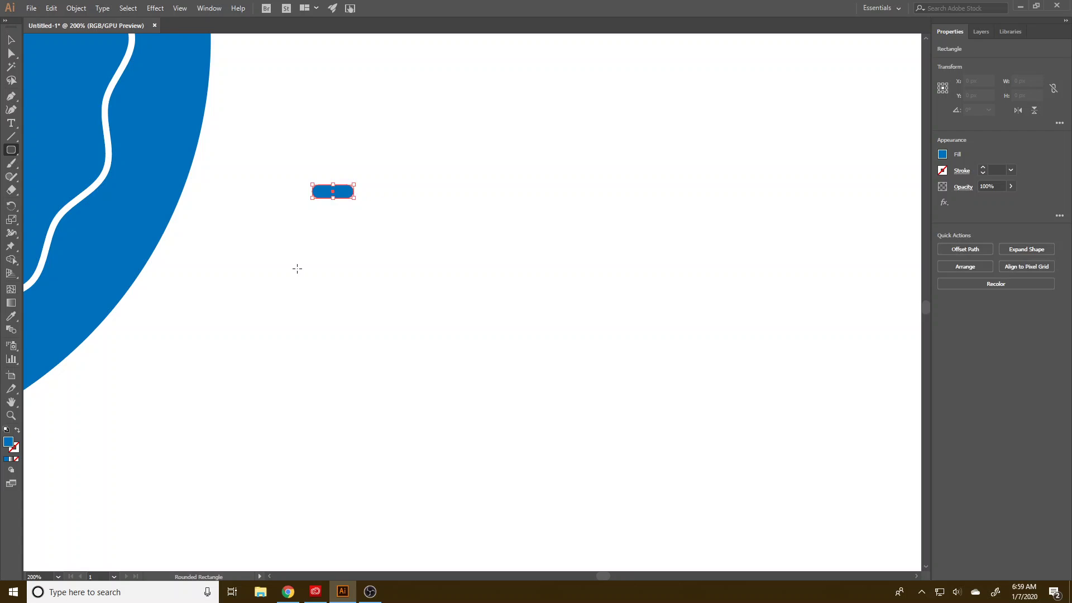
Place two copies of the small rounded rectangle on the ring between the two wavy bands, keeping the original outside
{"action": "scroll", "coordinate": [300, 268], "scroll_direction": "down", "scroll_amount": 5}
{"action": "key", "text": "v"}
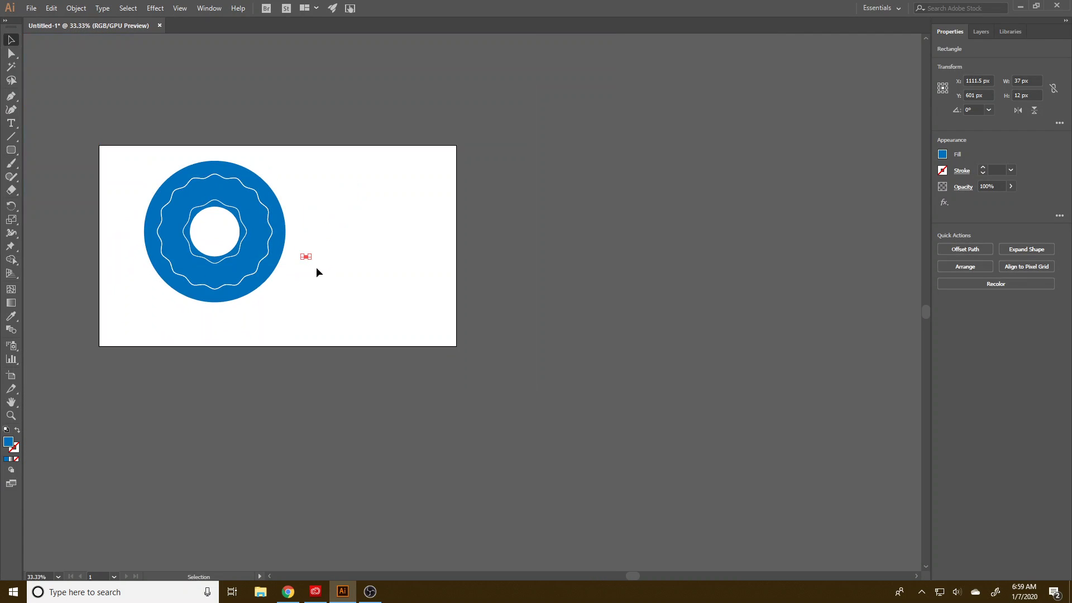
{"action": "scroll", "coordinate": [316, 267], "scroll_direction": "up", "scroll_amount": 1}
{"action": "scroll", "coordinate": [300, 283], "scroll_direction": "up", "scroll_amount": 3}
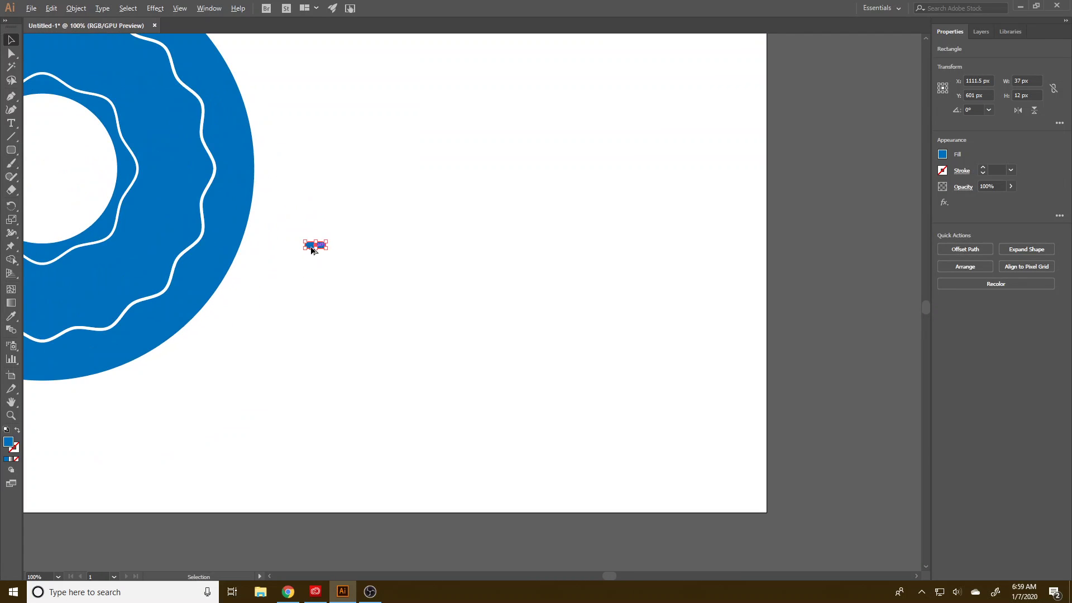
{"action": "left_click_drag", "start_coordinate": [311, 245], "coordinate": [125, 249]}
{"action": "left_click_drag", "start_coordinate": [313, 249], "coordinate": [166, 185]}
Select all three small rounded rectangles, fill them with red, and deselect
{"action": "left_click", "coordinate": [127, 249], "text": "shift"}
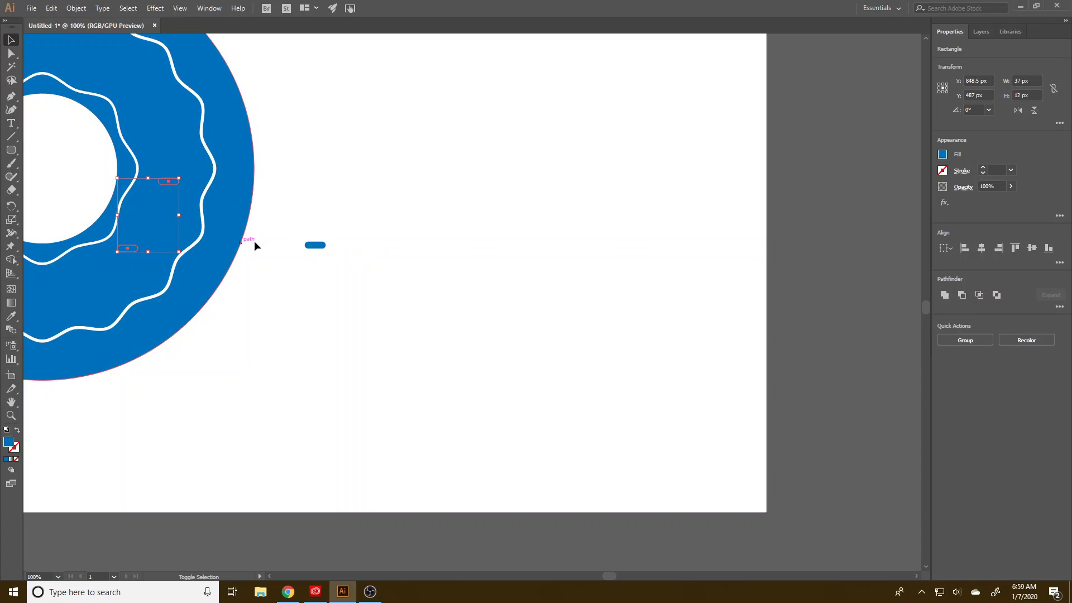
{"action": "left_click", "coordinate": [313, 246], "text": "shift"}
{"action": "left_click", "coordinate": [942, 154]}
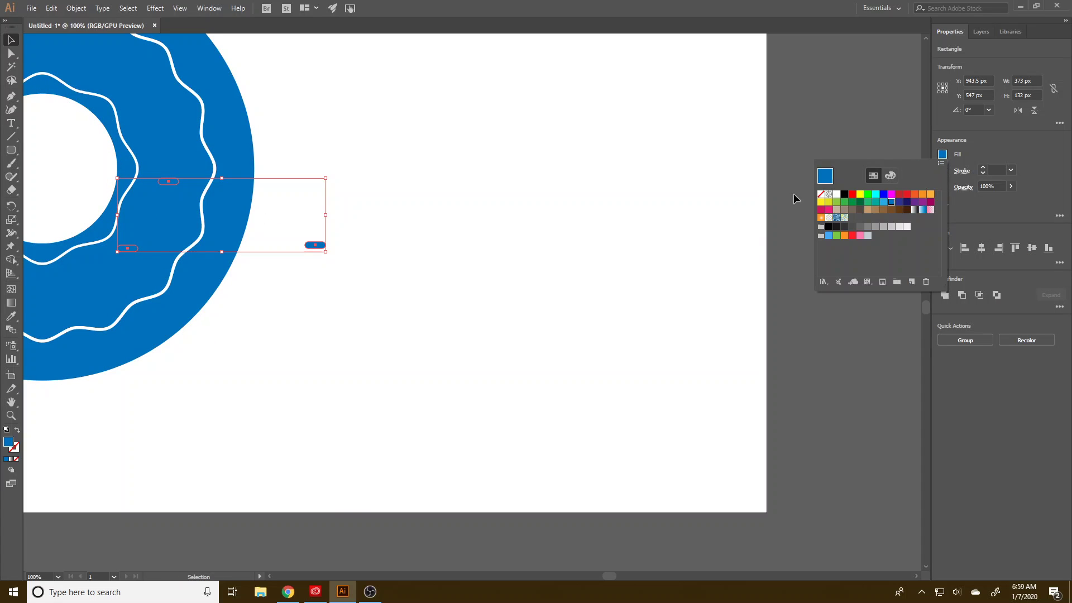
{"action": "left_click", "coordinate": [852, 194]}
{"action": "left_click", "coordinate": [321, 272]}
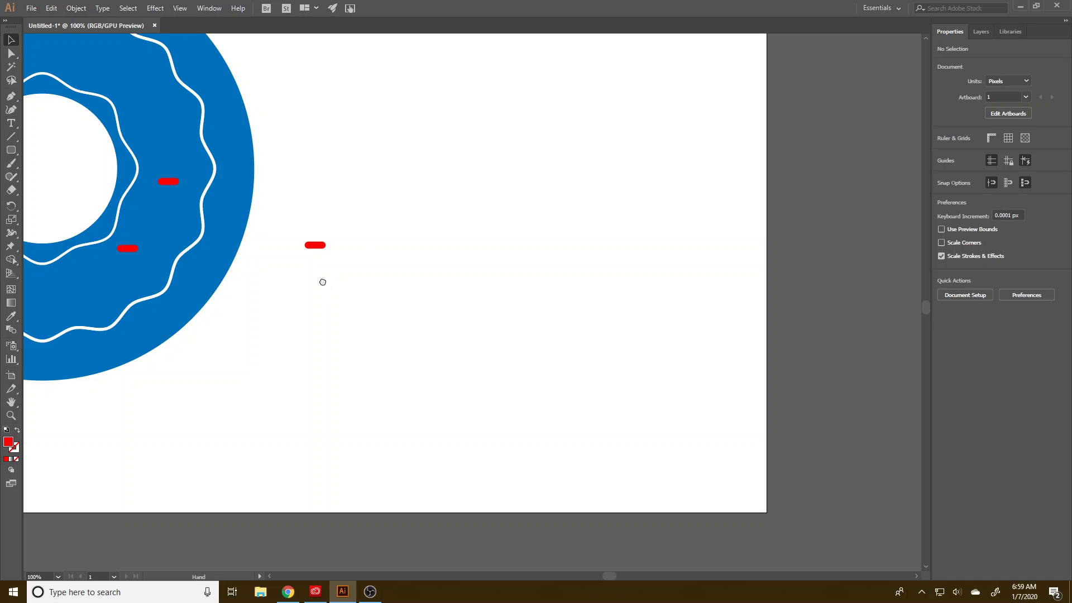
Scatter more copies of the red rounded rectangle around the ring between the two wavy bands
{"action": "left_click_drag", "start_coordinate": [323, 282], "coordinate": [496, 343]}
{"action": "left_click_drag", "start_coordinate": [489, 306], "coordinate": [85, 268]}
{"action": "key", "text": "ctrl+z"}
{"action": "left_click_drag", "start_coordinate": [110, 229], "coordinate": [275, 378]}
Rotate the red sprinkles on the ring's right half to varied angles, with the upper-right one at 330°
{"action": "left_click", "coordinate": [304, 311]}
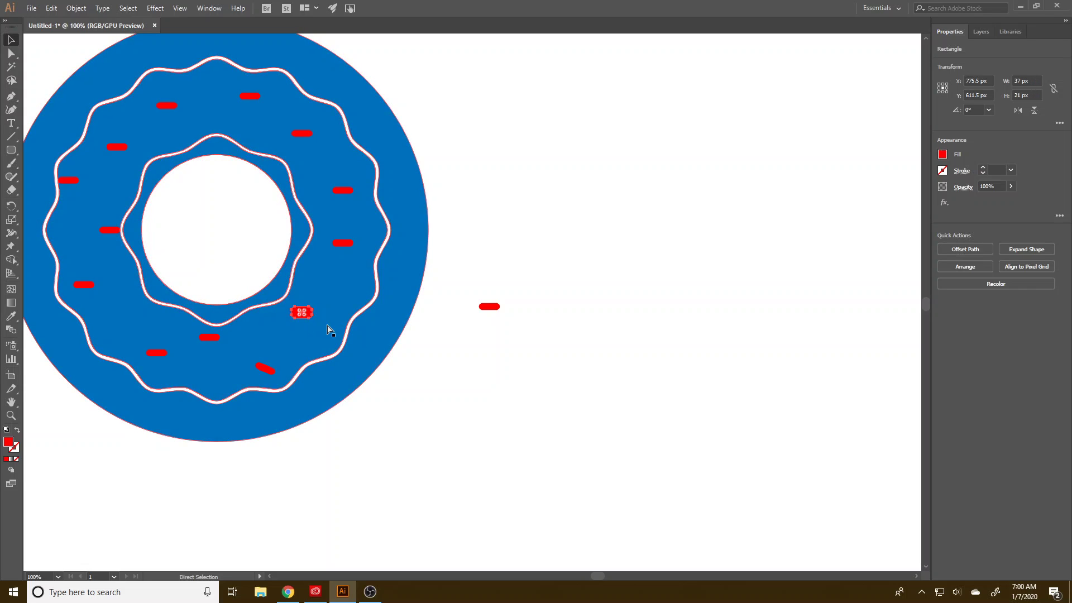
{"action": "left_click_drag", "start_coordinate": [331, 326], "coordinate": [329, 296]}
{"action": "left_click", "coordinate": [347, 240]}
{"action": "left_click_drag", "start_coordinate": [348, 239], "coordinate": [373, 179]}
{"action": "left_click", "coordinate": [347, 190]}
{"action": "left_click", "coordinate": [302, 133]}
{"action": "left_click", "coordinate": [306, 134]}
{"action": "left_click", "coordinate": [305, 134]}
{"action": "left_click_drag", "start_coordinate": [313, 146], "coordinate": [313, 148]}
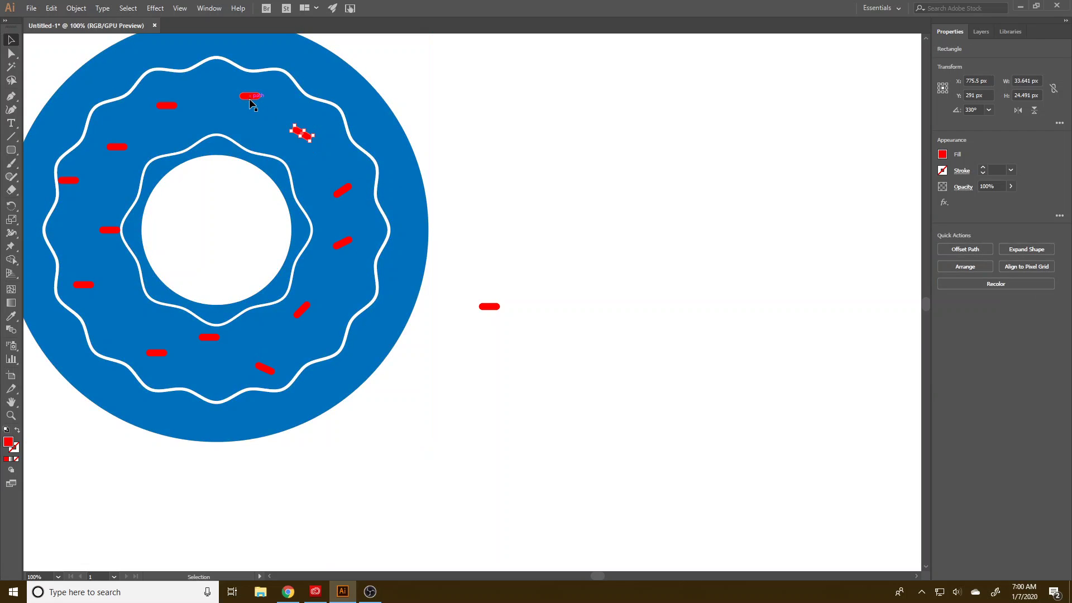
{"action": "left_click", "coordinate": [249, 96]}
{"action": "left_click_drag", "start_coordinate": [261, 101], "coordinate": [254, 115]}
Rotate the three red sprinkles on the ring's upper-left part to slightly different angles, keeping the ring in place
{"action": "left_click", "coordinate": [174, 107]}
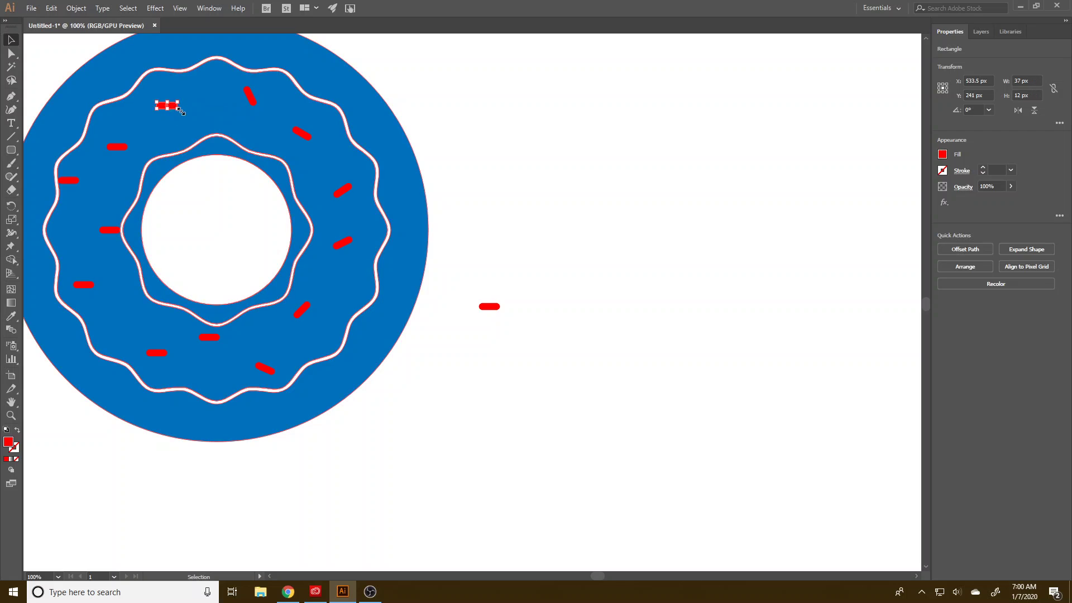
{"action": "left_click", "coordinate": [174, 111]}
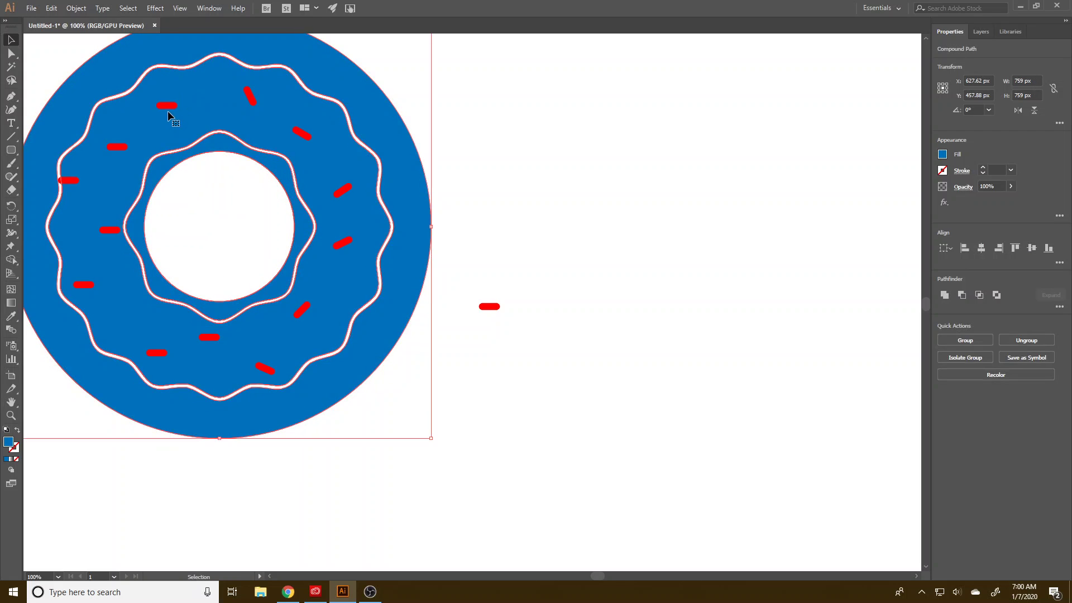
{"action": "left_click", "coordinate": [169, 105]}
{"action": "left_click", "coordinate": [187, 109]}
{"action": "left_click", "coordinate": [172, 105]}
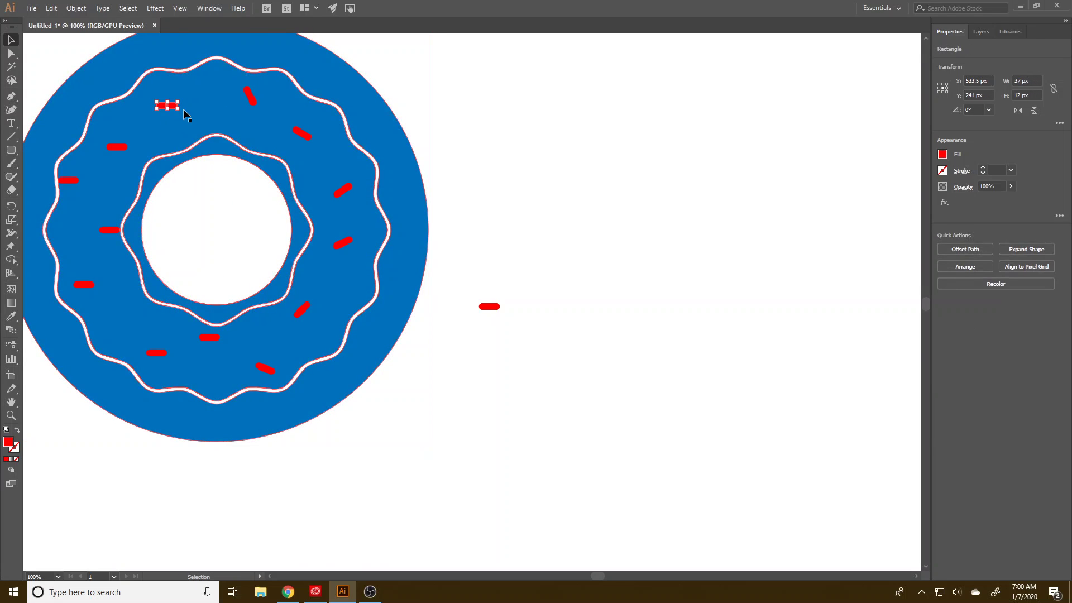
{"action": "left_click_drag", "start_coordinate": [180, 103], "coordinate": [185, 106]}
{"action": "left_click", "coordinate": [125, 147]}
{"action": "left_click_drag", "start_coordinate": [137, 157], "coordinate": [135, 158]}
{"action": "left_click", "coordinate": [68, 180]}
{"action": "left_click_drag", "start_coordinate": [84, 187], "coordinate": [89, 201]}
Rotate the inner-left, lower-left and bottom red sprinkles, with the one just below the hole at about 42°
{"action": "left_click", "coordinate": [109, 230]}
{"action": "left_click_drag", "start_coordinate": [93, 237], "coordinate": [95, 254]}
{"action": "left_click", "coordinate": [89, 285]}
{"action": "left_click_drag", "start_coordinate": [97, 291], "coordinate": [115, 301]}
{"action": "left_click", "coordinate": [157, 353]}
{"action": "left_click_drag", "start_coordinate": [141, 346], "coordinate": [201, 351]}
{"action": "left_click", "coordinate": [212, 338]}
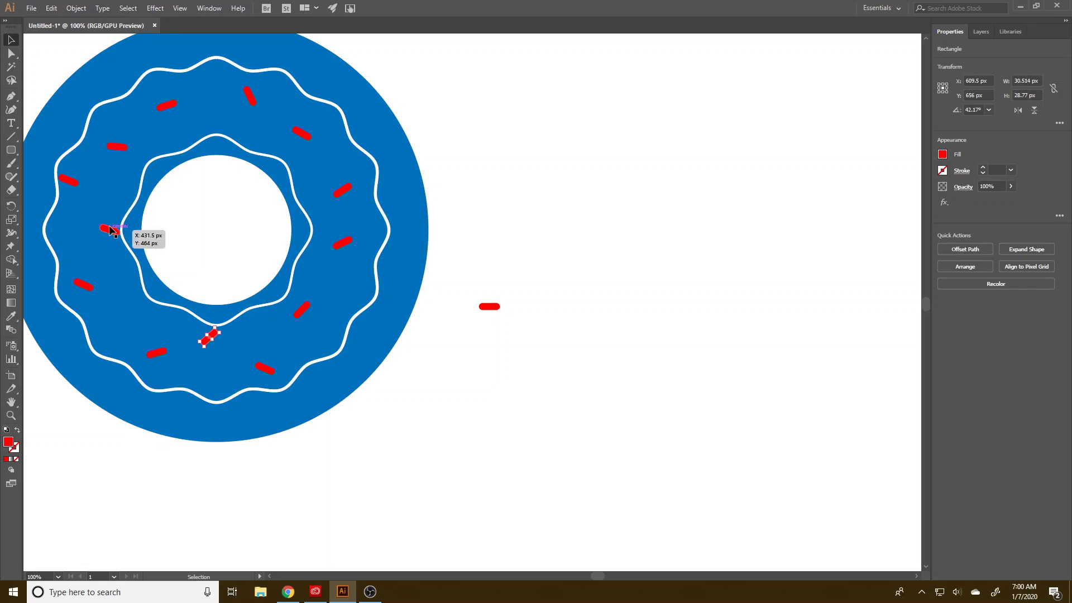
Rotate the upper-left sprinkle steeply and the inner-left one to about 34°, and add a horizontal sprinkle copy at the ring's lower left
{"action": "left_click", "coordinate": [116, 151]}
{"action": "left_click", "coordinate": [117, 147]}
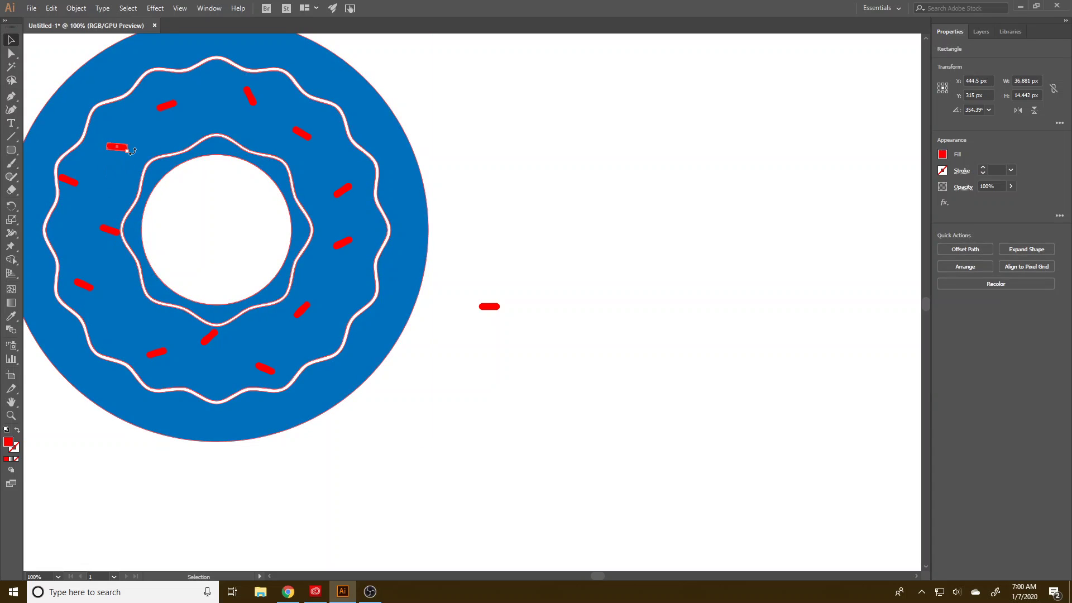
{"action": "left_click_drag", "start_coordinate": [132, 151], "coordinate": [139, 129]}
{"action": "left_click", "coordinate": [107, 231]}
{"action": "left_click_drag", "start_coordinate": [91, 234], "coordinate": [100, 256]}
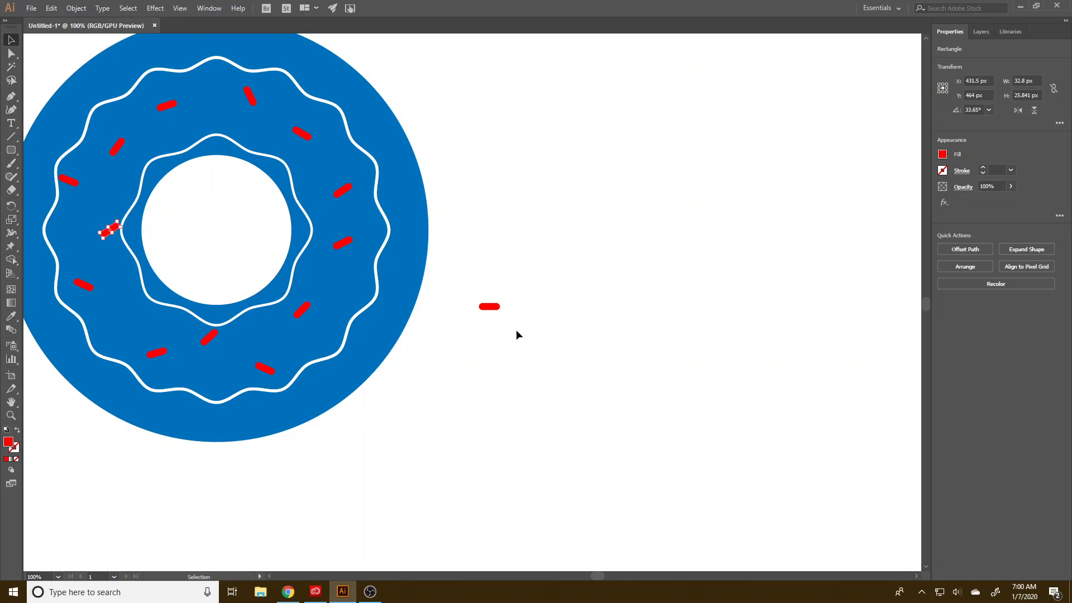
{"action": "left_click_drag", "start_coordinate": [491, 307], "coordinate": [117, 319]}
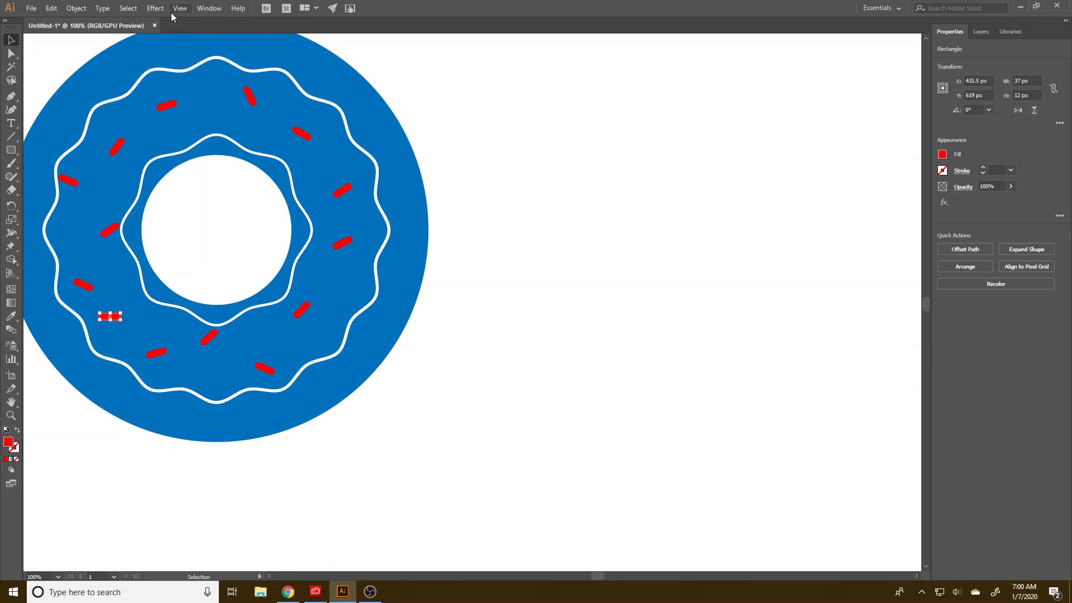
Select all red sprinkles by their shared fill color and add the blue ring to the selection
{"action": "left_click", "coordinate": [126, 8]}
{"action": "mouse_move", "coordinate": [181, 117]}
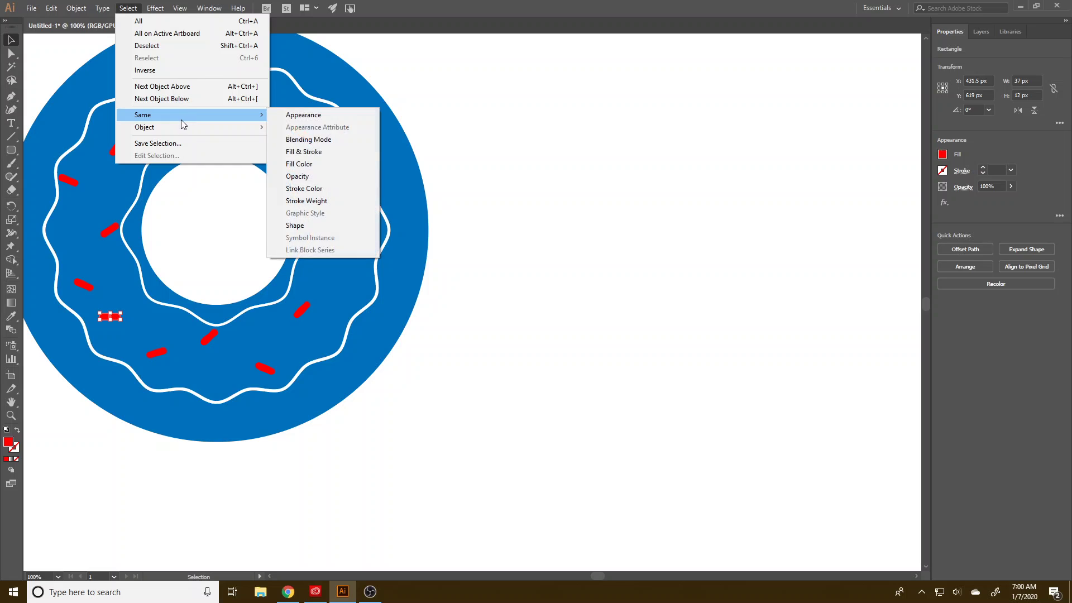
{"action": "left_click", "coordinate": [346, 165]}
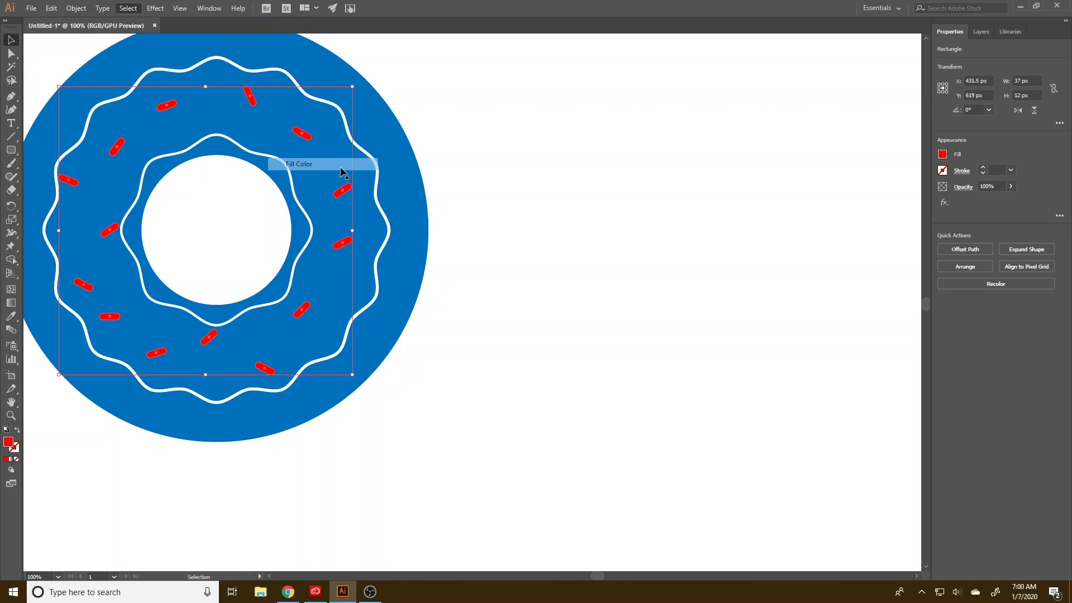
{"action": "left_click", "coordinate": [393, 306], "text": "shift"}
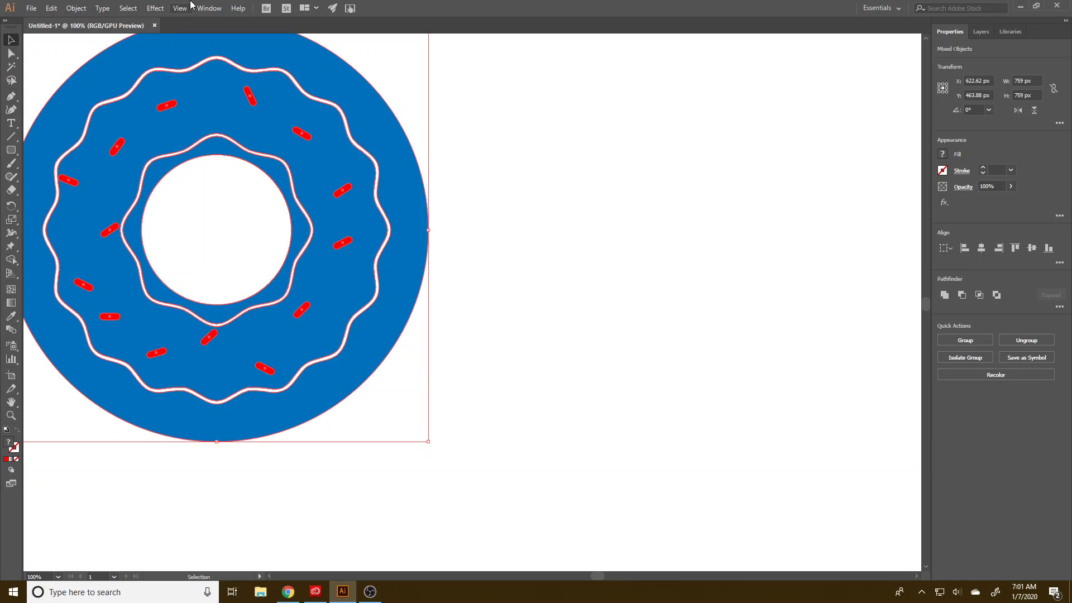
Subtract the red sprinkles from the ring with the Pathfinder's Minus Front operation
{"action": "left_click", "coordinate": [209, 8]}
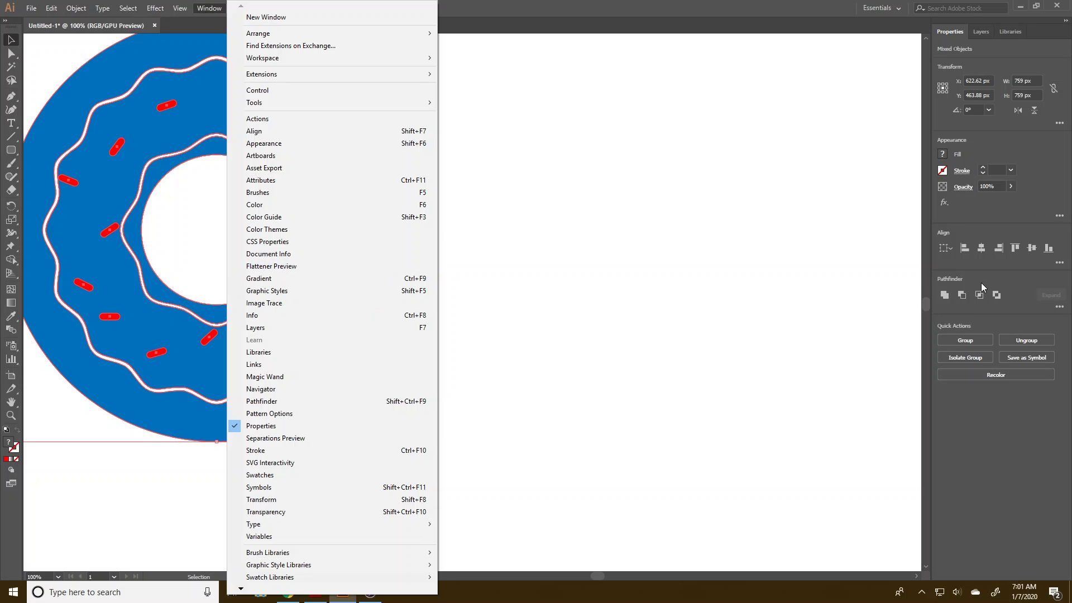
{"action": "left_click", "coordinate": [965, 297]}
{"action": "left_click", "coordinate": [964, 297]}
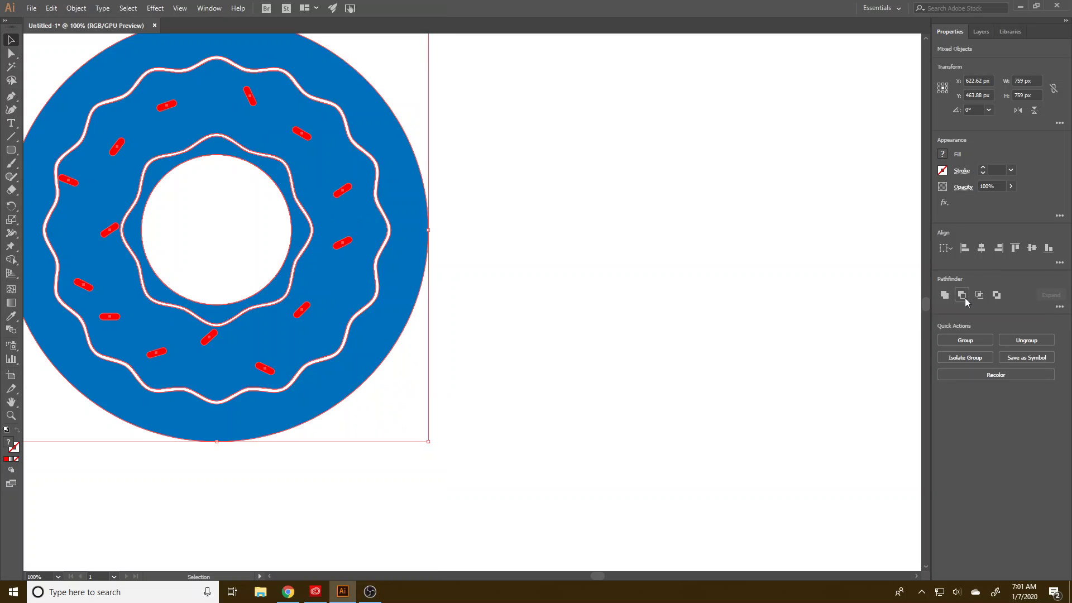
Draw three overlapping blue circles along the donut's upper-right edge, the first about 83 px in diameter
{"action": "left_click", "coordinate": [642, 368]}
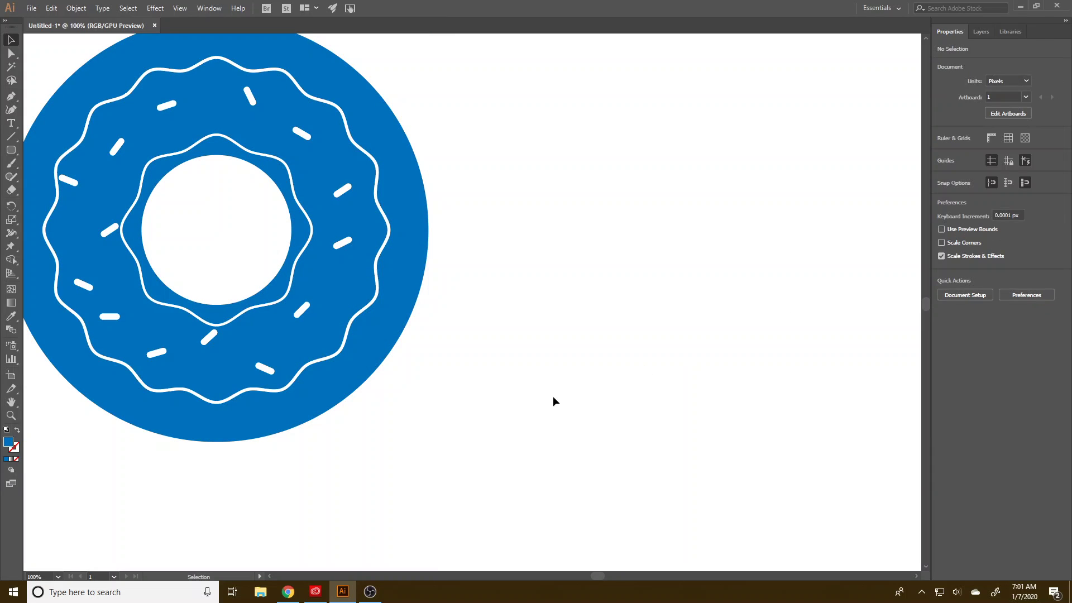
{"action": "key", "text": "ctrl+minus"}
{"action": "key", "text": "ctrl+minus"}
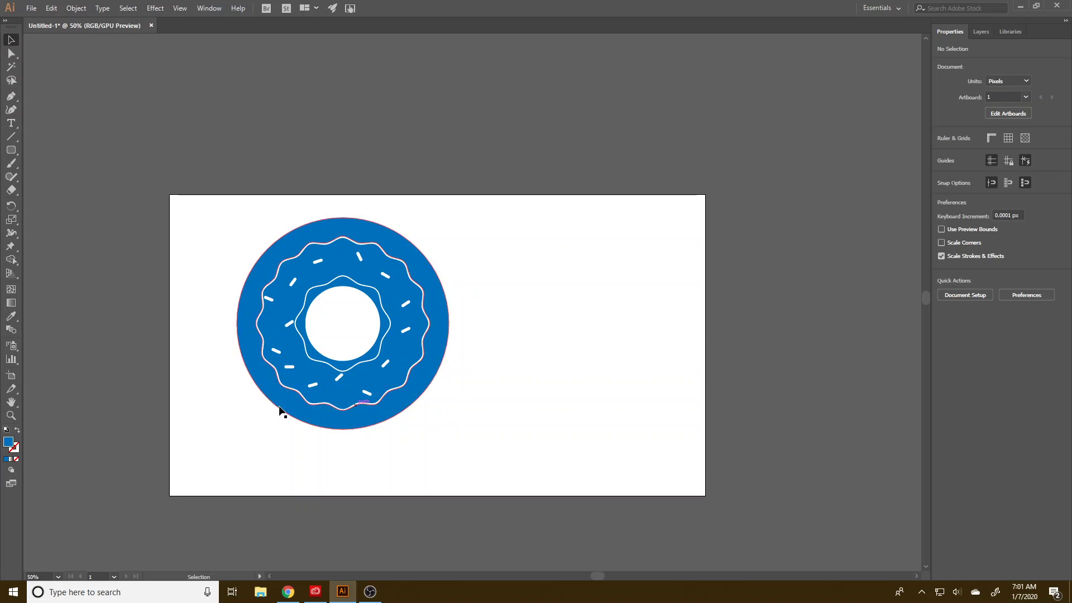
{"action": "scroll", "coordinate": [396, 287], "scroll_direction": "up", "scroll_amount": 3}
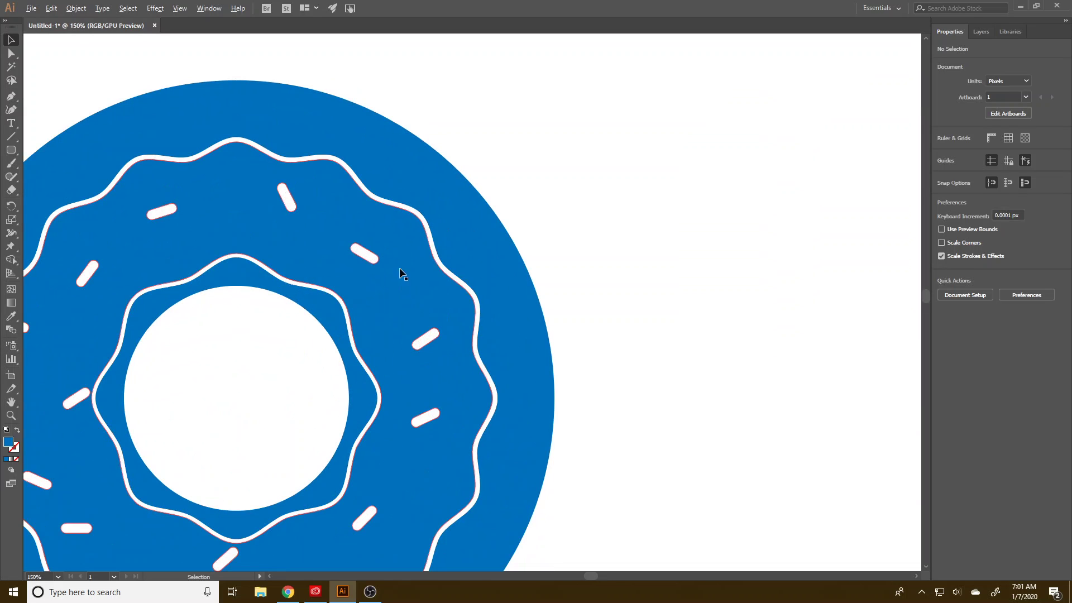
{"action": "left_click_drag", "start_coordinate": [12, 149], "coordinate": [62, 173]}
{"action": "left_click_drag", "start_coordinate": [400, 100], "coordinate": [468, 169]}
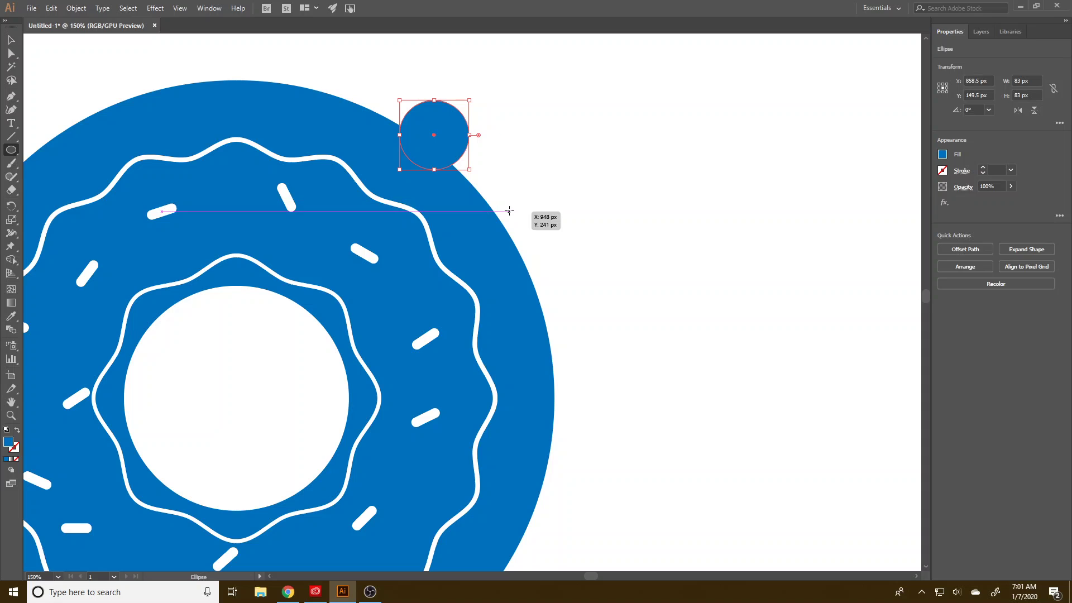
{"action": "left_click_drag", "start_coordinate": [509, 211], "coordinate": [444, 142]}
{"action": "mouse_move", "coordinate": [519, 246]}
{"action": "left_mouse_down"}
{"action": "mouse_move", "coordinate": [461, 177]}
{"action": "mouse_move", "coordinate": [451, 182]}
{"action": "left_mouse_up"}
Select the three circles at the donut's upper-right edge and fill them with red
{"action": "key", "text": "v"}
{"action": "key", "text": "ctrl+a"}
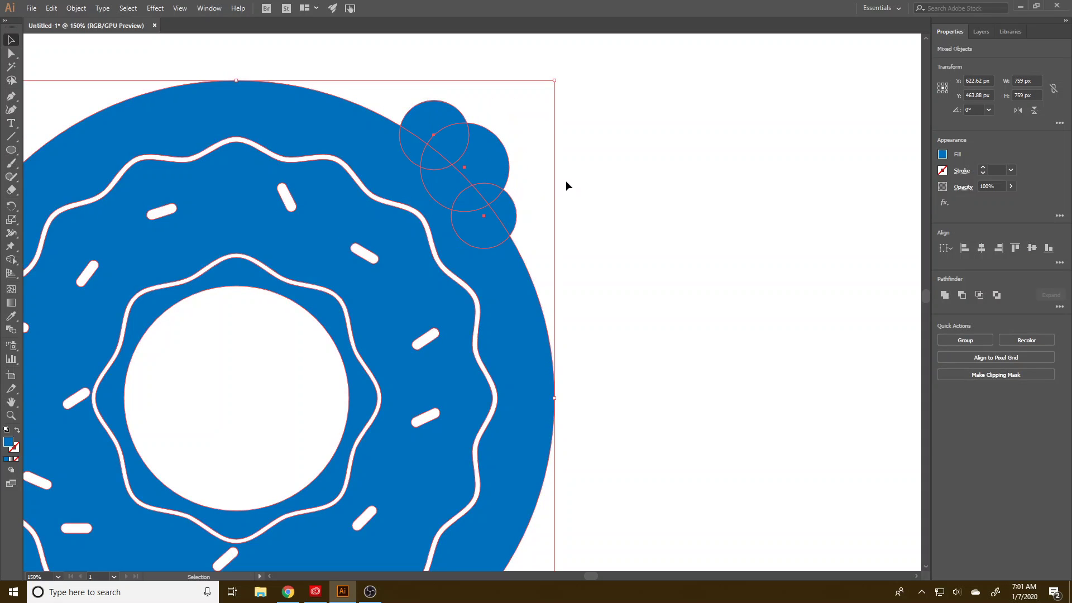
{"action": "left_click", "coordinate": [434, 126]}
{"action": "left_click", "coordinate": [488, 148], "text": "shift"}
{"action": "left_click", "coordinate": [491, 232], "text": "shift"}
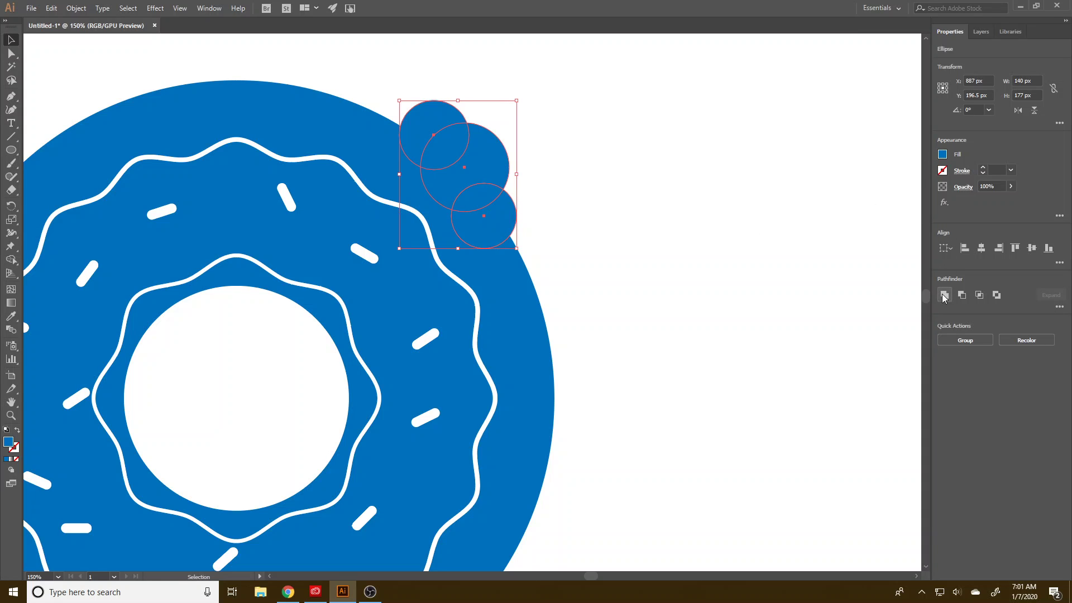
{"action": "left_click", "coordinate": [942, 154]}
{"action": "left_click", "coordinate": [852, 194]}
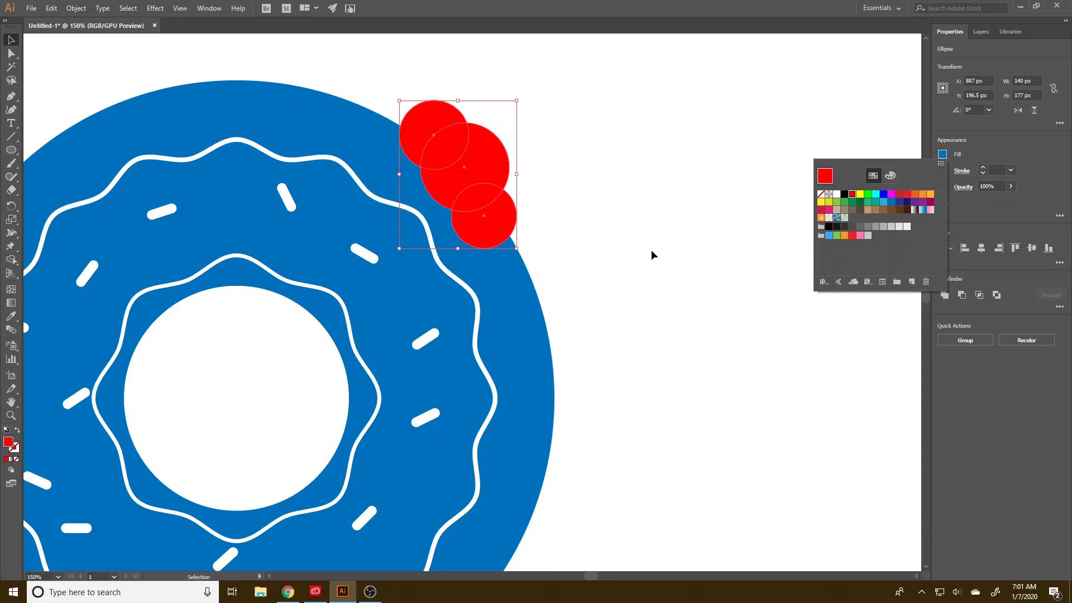
{"action": "left_click", "coordinate": [557, 280]}
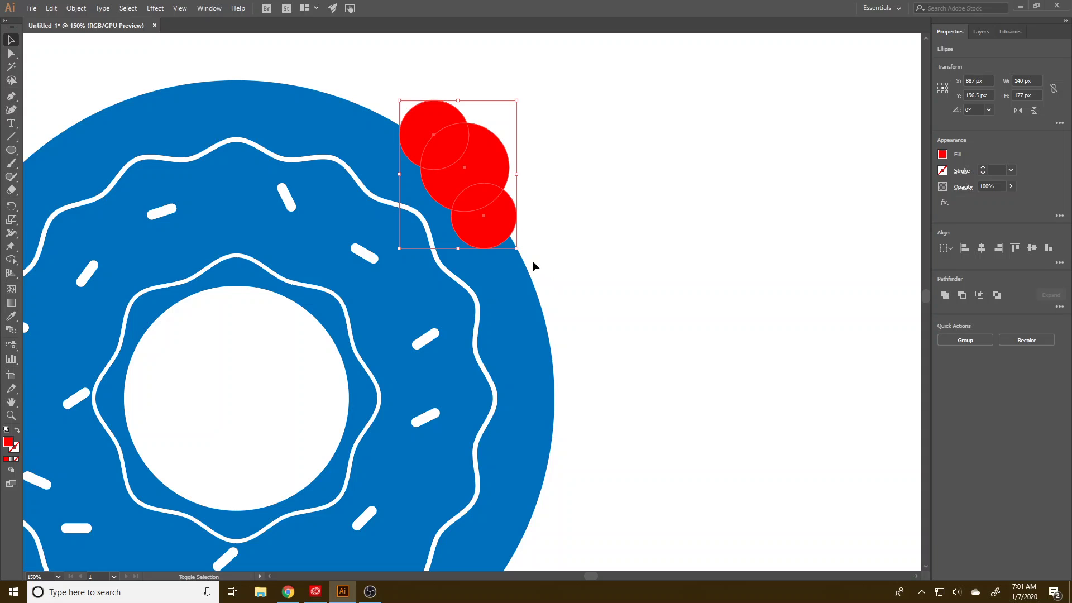
Scale the three red circles together to about 202 x 256 px and reposition them over the donut's upper-right edge
{"action": "left_click_drag", "start_coordinate": [517, 249], "coordinate": [587, 294]}
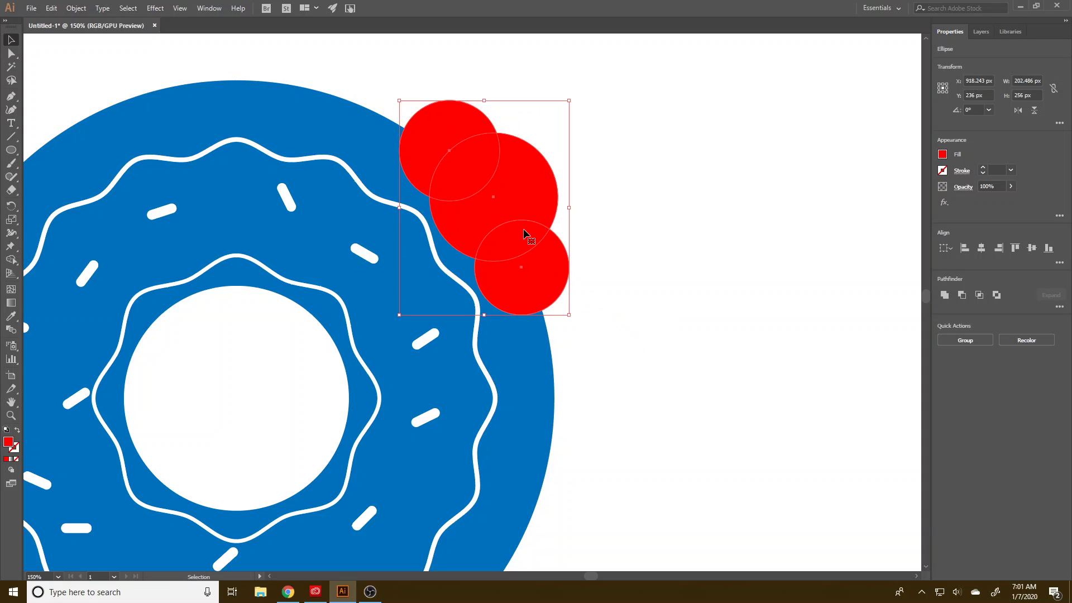
{"action": "left_click_drag", "start_coordinate": [524, 229], "coordinate": [509, 211]}
{"action": "left_click_drag", "start_coordinate": [508, 208], "coordinate": [508, 208]}
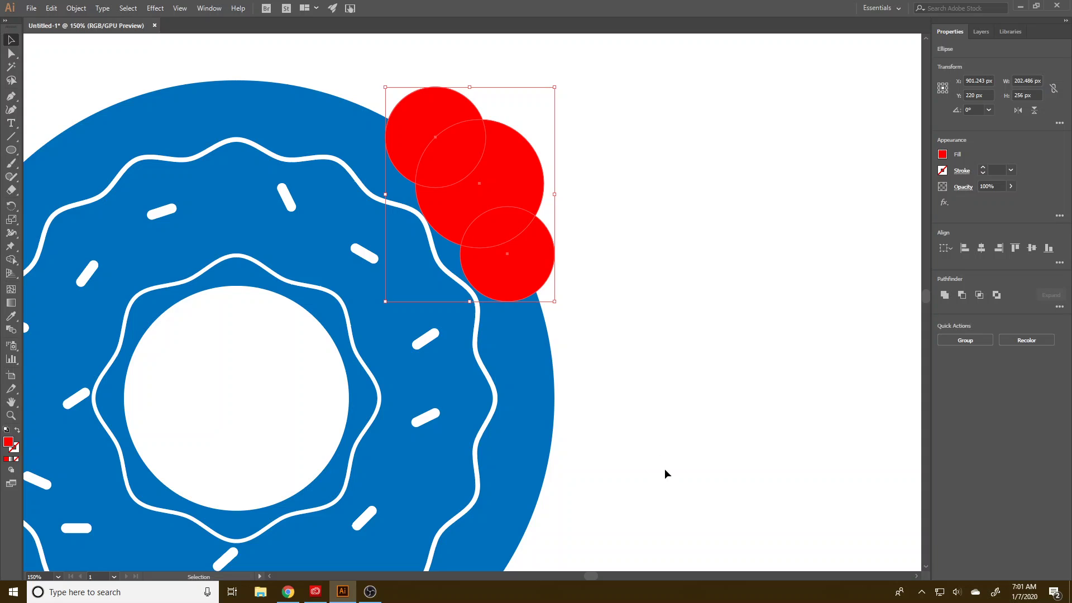
Select the donut with the red circles and remove the circle areas with the Shape Builder tool to form a bite
{"action": "left_click_drag", "start_coordinate": [664, 474], "coordinate": [179, 48]}
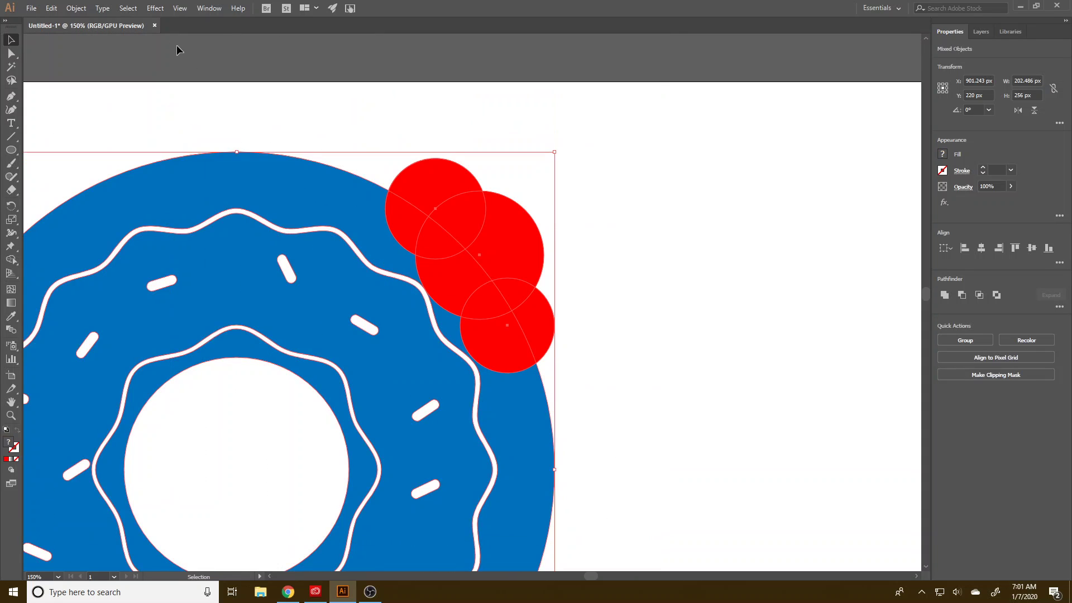
{"action": "left_click", "coordinate": [12, 261]}
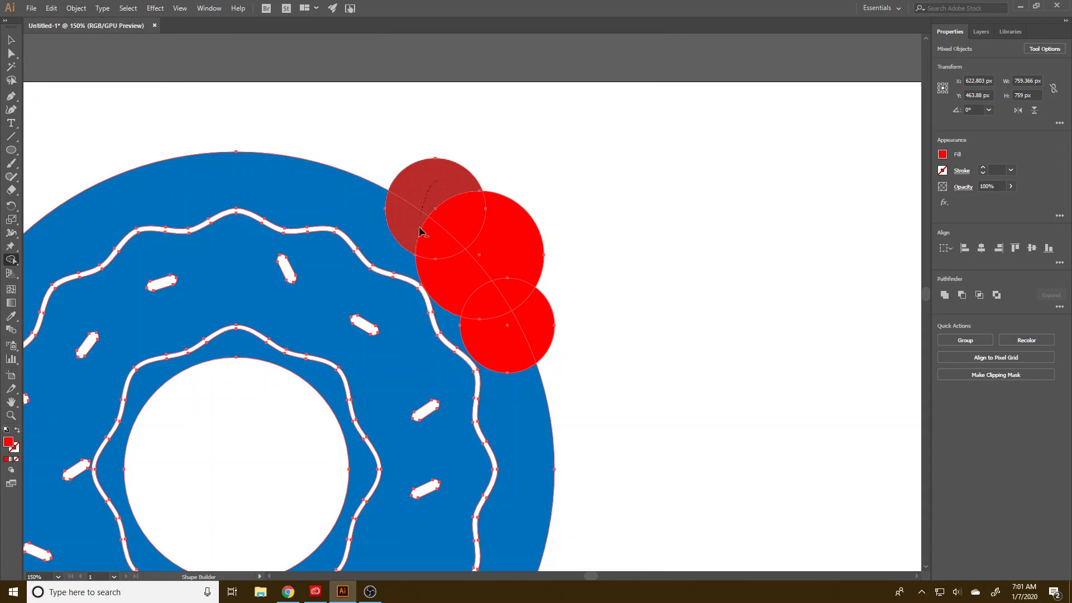
{"action": "mouse_move", "coordinate": [420, 230]}
{"action": "left_mouse_down"}
{"action": "mouse_move", "coordinate": [461, 228]}
{"action": "mouse_move", "coordinate": [468, 214]}
{"action": "mouse_move", "coordinate": [472, 256]}
{"action": "mouse_move", "coordinate": [515, 307]}
{"action": "mouse_move", "coordinate": [514, 345]}
{"action": "mouse_move", "coordinate": [510, 302]}
{"action": "left_mouse_up"}
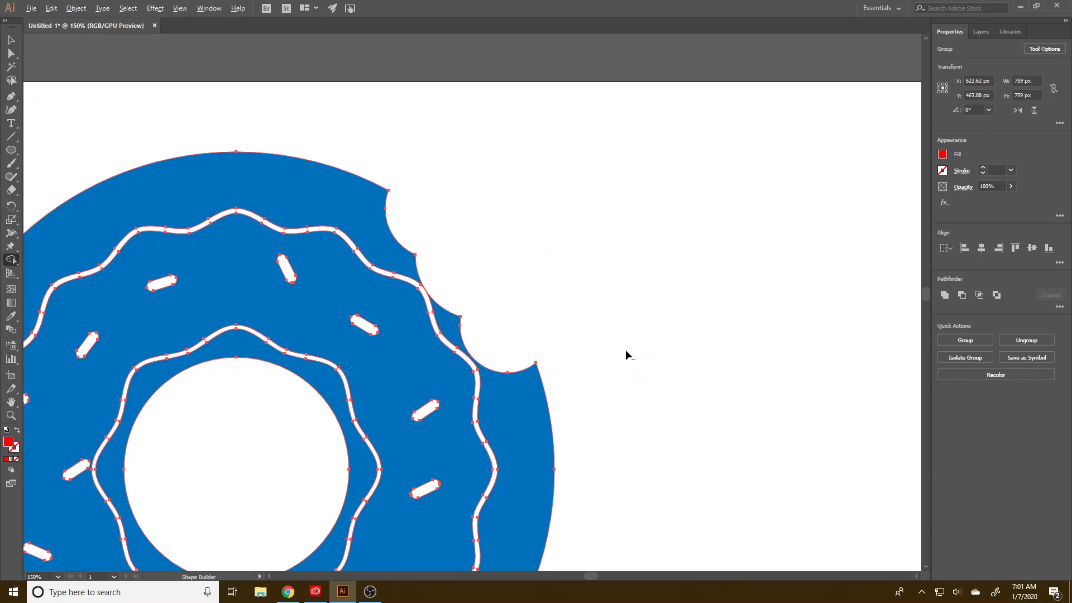
Scale the bitten donut down proportionally to about 592 px wide, keeping its lower-left corner in place
{"action": "scroll", "coordinate": [625, 351], "scroll_direction": "down", "scroll_amount": 3}
{"action": "left_click", "coordinate": [12, 44]}
{"action": "left_click_drag", "start_coordinate": [569, 318], "coordinate": [357, 263]}
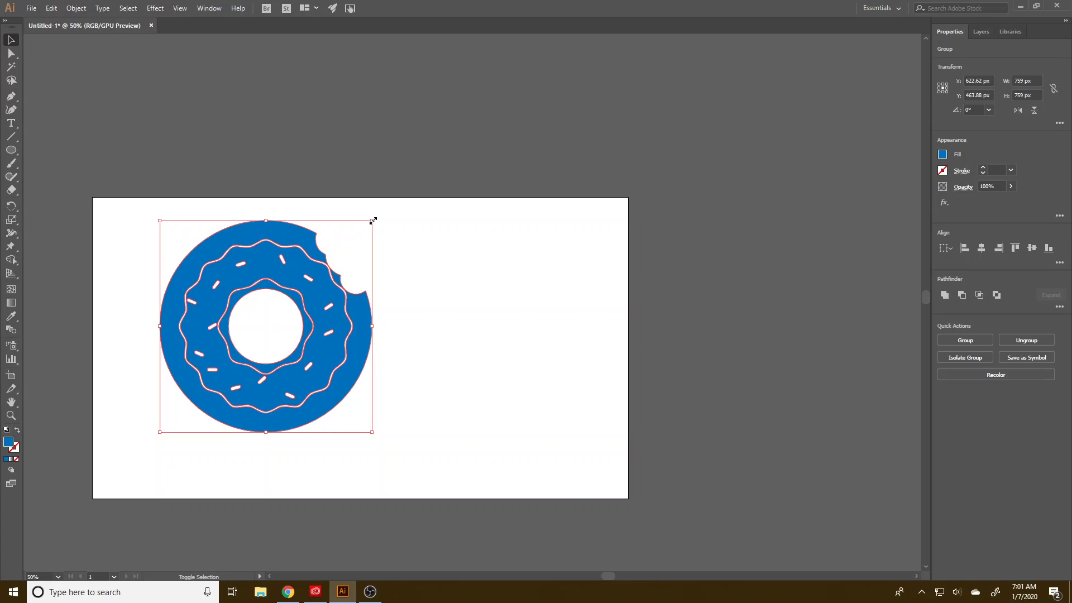
{"action": "left_click_drag", "start_coordinate": [373, 221], "coordinate": [326, 268]}
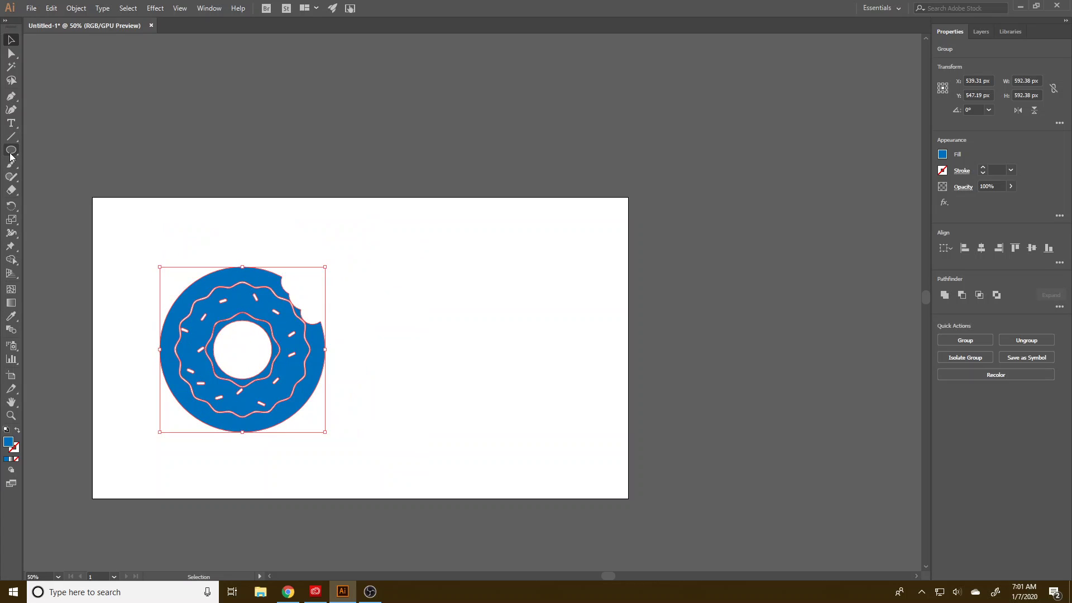
Draw a rectangle about 352 x 558 px beside the donut and taper it into a cup by moving both bottom corners inward
{"action": "left_click_drag", "start_coordinate": [10, 156], "coordinate": [36, 163]}
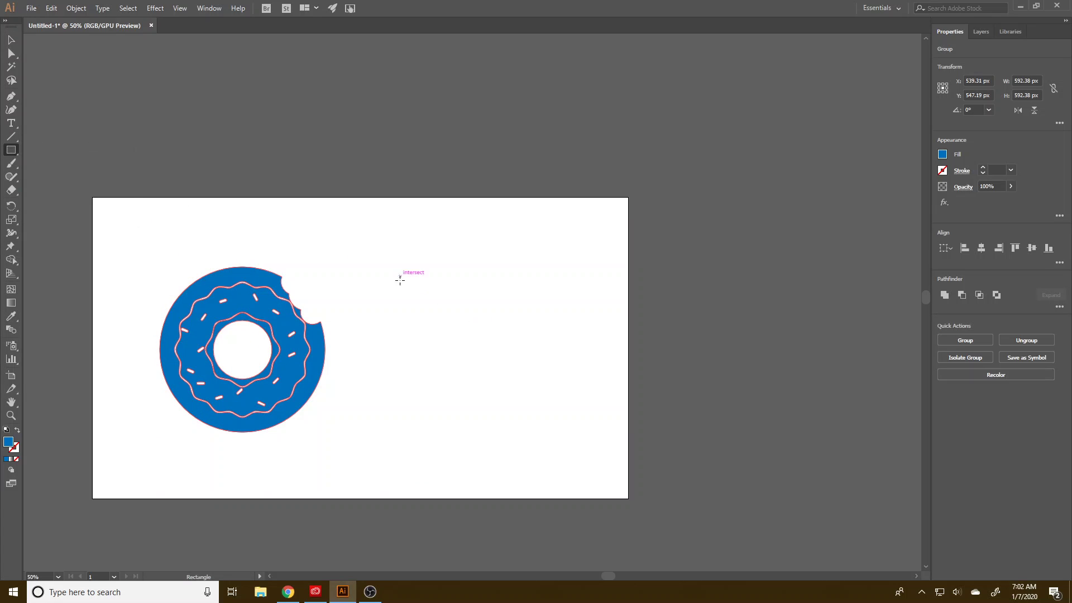
{"action": "mouse_move", "coordinate": [400, 276]}
{"action": "left_mouse_down"}
{"action": "mouse_move", "coordinate": [528, 408]}
{"action": "mouse_move", "coordinate": [464, 430]}
{"action": "mouse_move", "coordinate": [499, 431]}
{"action": "left_mouse_up"}
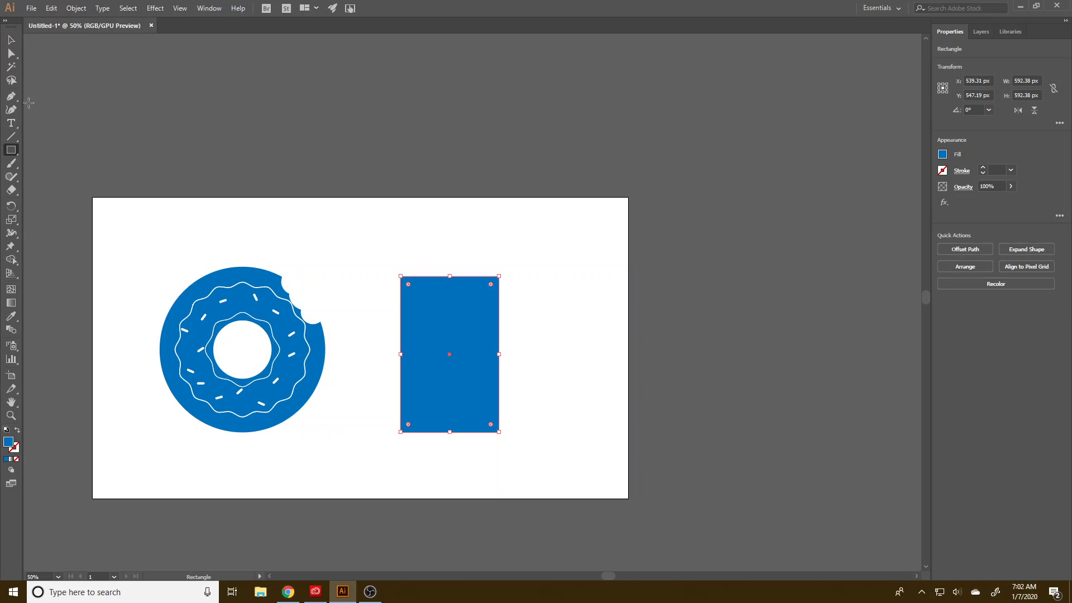
{"action": "left_click", "coordinate": [12, 53]}
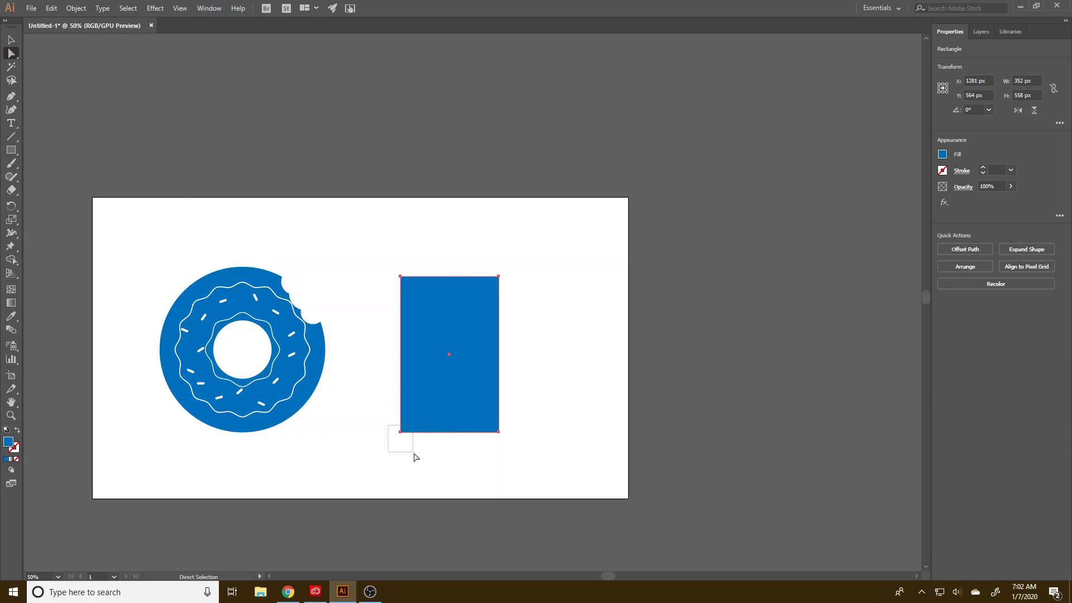
{"action": "left_click_drag", "start_coordinate": [414, 454], "coordinate": [420, 431]}
{"action": "left_click", "coordinate": [496, 438]}
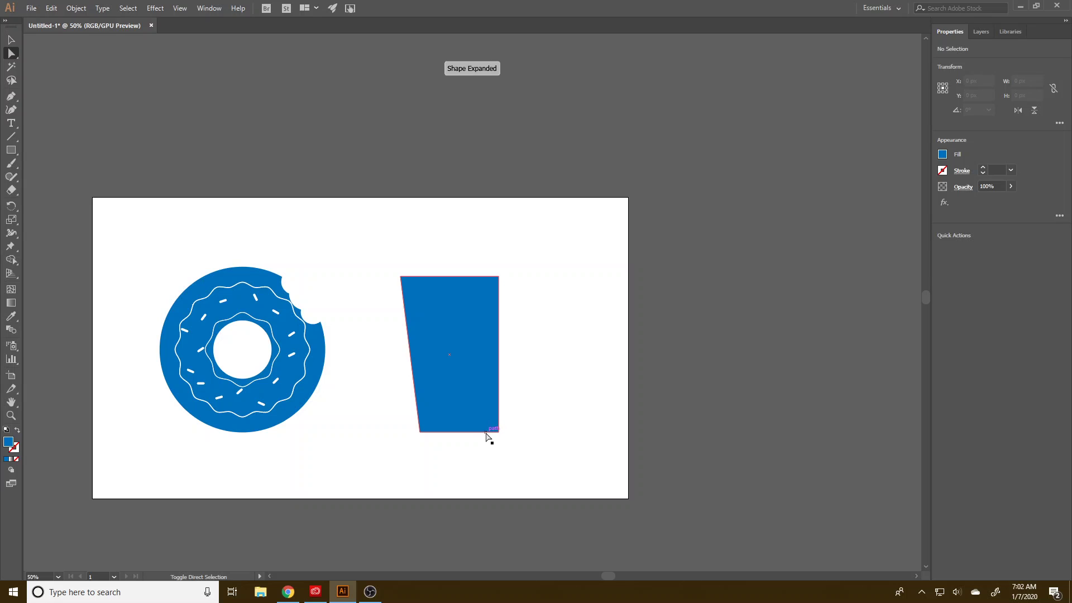
{"action": "left_click_drag", "start_coordinate": [498, 432], "coordinate": [481, 435]}
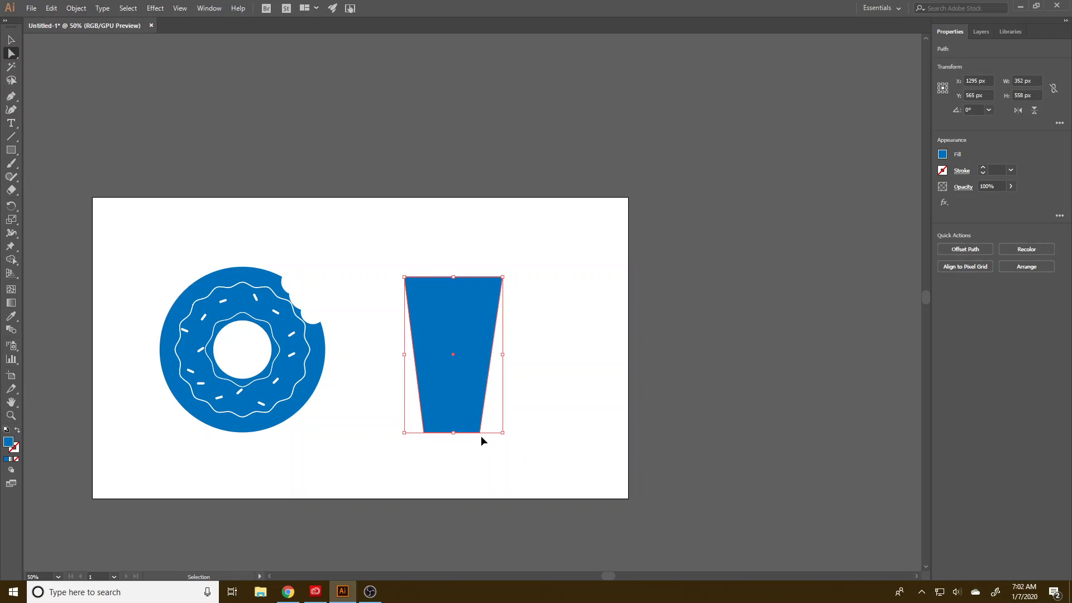
{"action": "key", "text": "ctrl+z"}
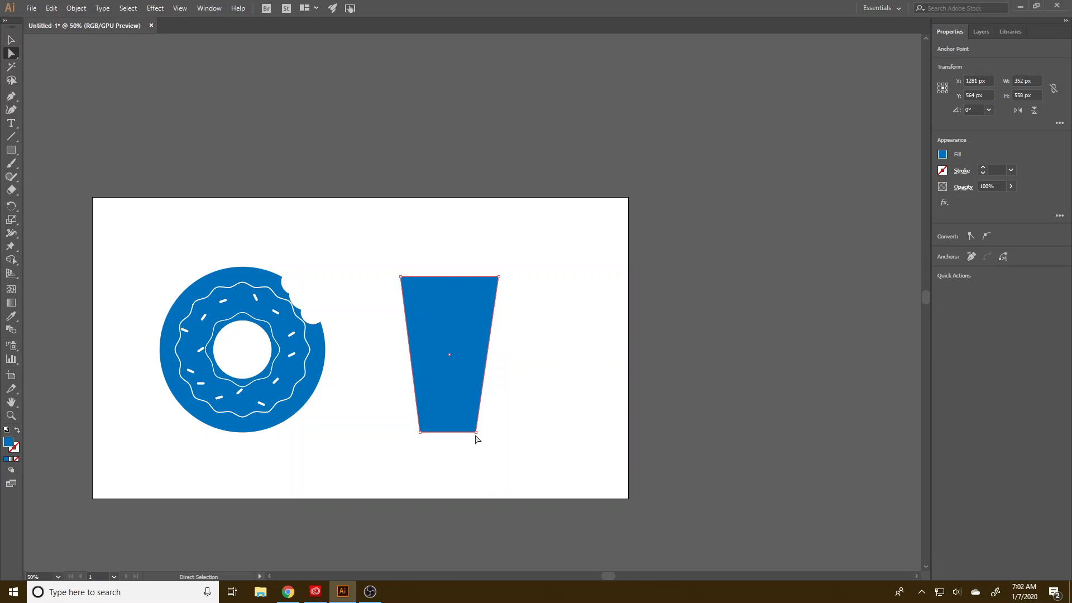
{"action": "left_click", "coordinate": [475, 437]}
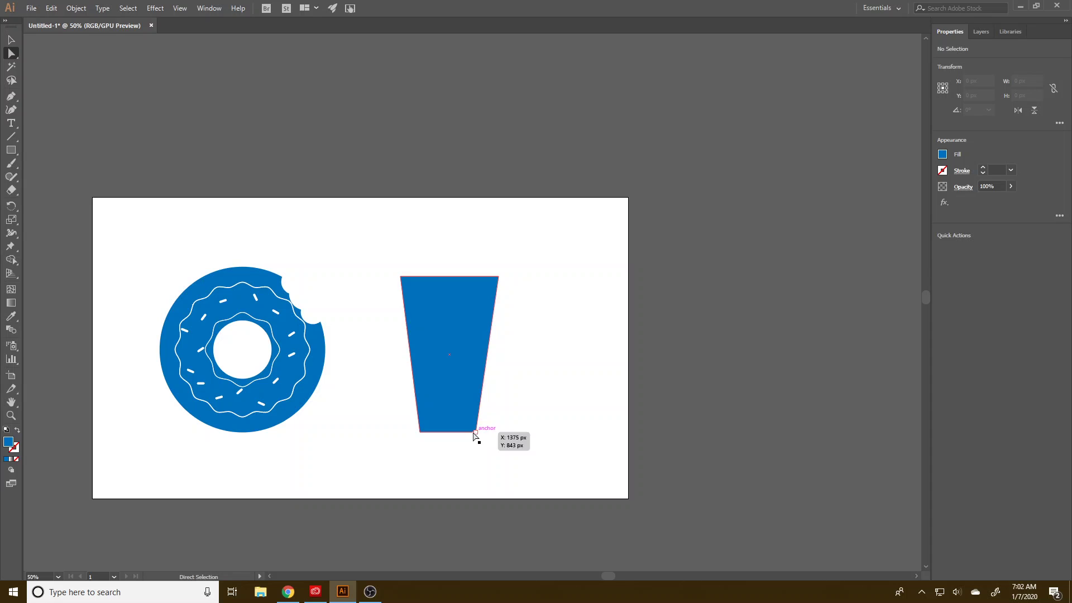
{"action": "left_click_drag", "start_coordinate": [474, 432], "coordinate": [482, 432]}
Duplicate the cup shape to its right, then shorten and widen the copy
{"action": "left_click", "coordinate": [473, 407]}
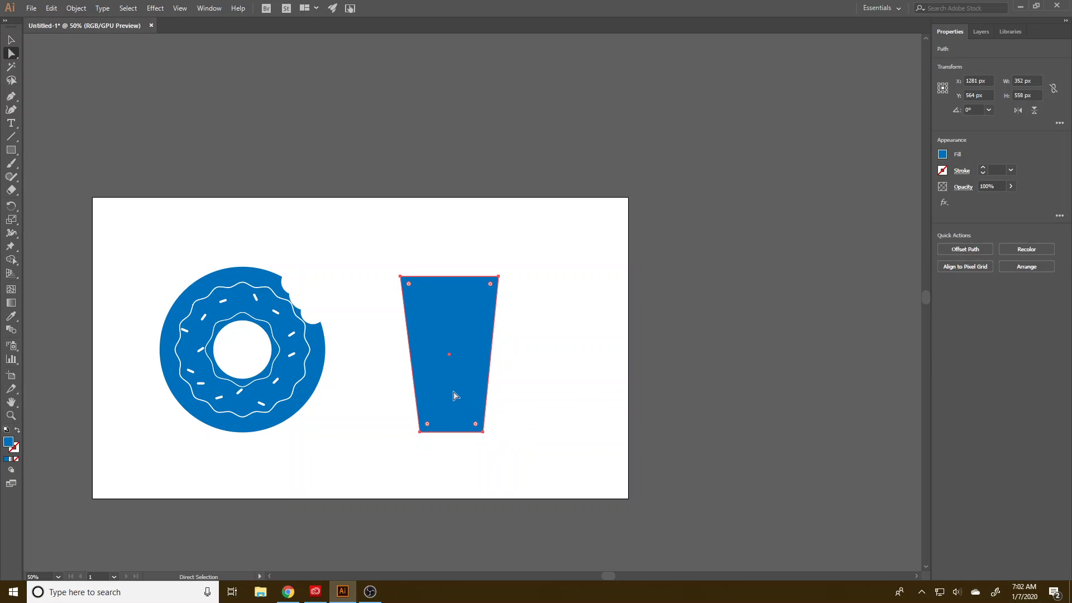
{"action": "left_click_drag", "start_coordinate": [455, 395], "coordinate": [620, 386]}
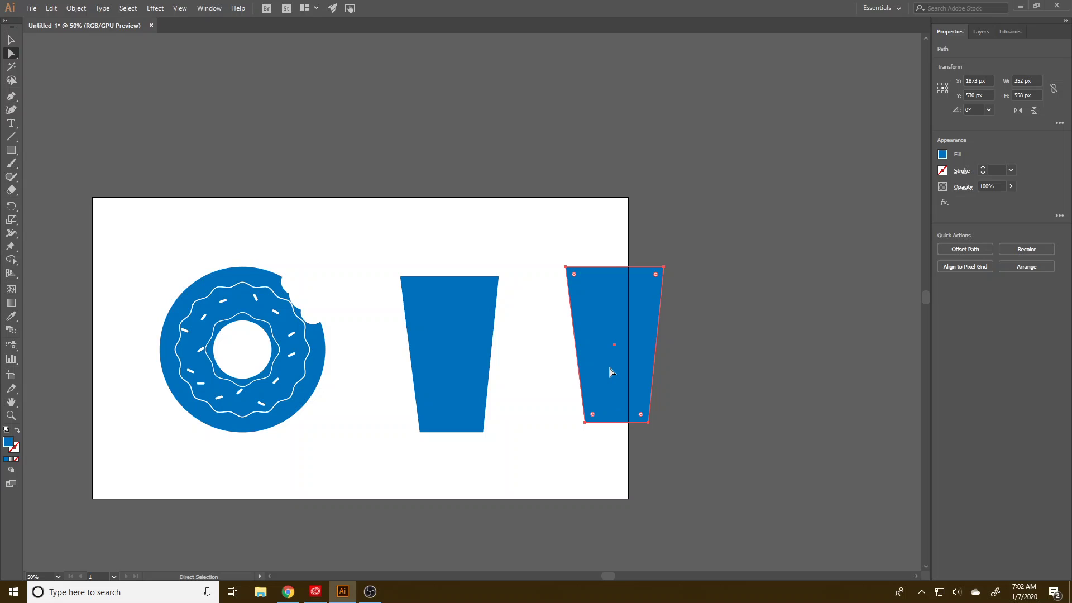
{"action": "key", "text": "v"}
{"action": "left_click_drag", "start_coordinate": [617, 426], "coordinate": [616, 350]}
{"action": "left_click_drag", "start_coordinate": [566, 309], "coordinate": [545, 310]}
Adjust the copy's top corner points to shape a tapered sleeve about 364 x 316 px
{"action": "key", "text": "a"}
{"action": "left_click_drag", "start_coordinate": [546, 273], "coordinate": [581, 264]}
{"action": "left_click", "coordinate": [564, 268]}
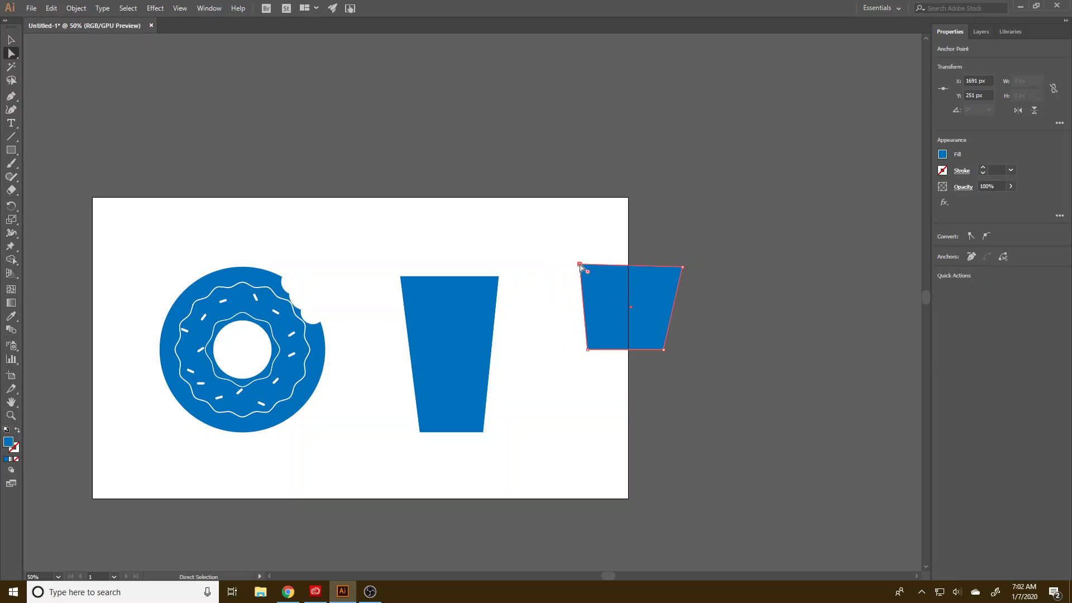
{"action": "left_click", "coordinate": [681, 268], "text": "shift"}
{"action": "left_click_drag", "start_coordinate": [682, 267], "coordinate": [675, 265]}
Move the sleeve shape over the middle of the cup and fill it with yellow
{"action": "key", "text": "v"}
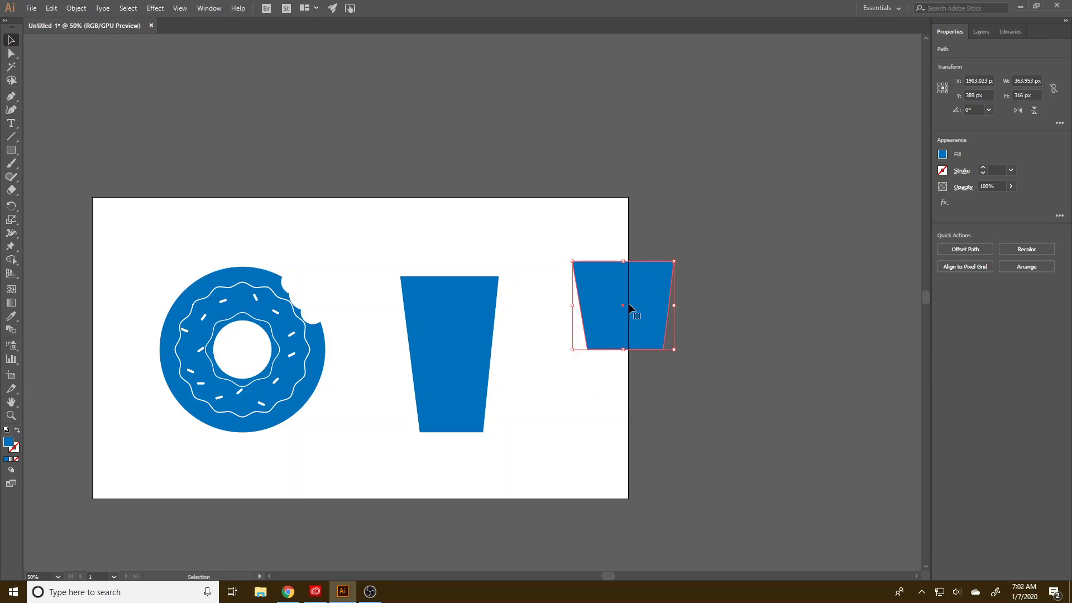
{"action": "left_click_drag", "start_coordinate": [635, 313], "coordinate": [456, 354]}
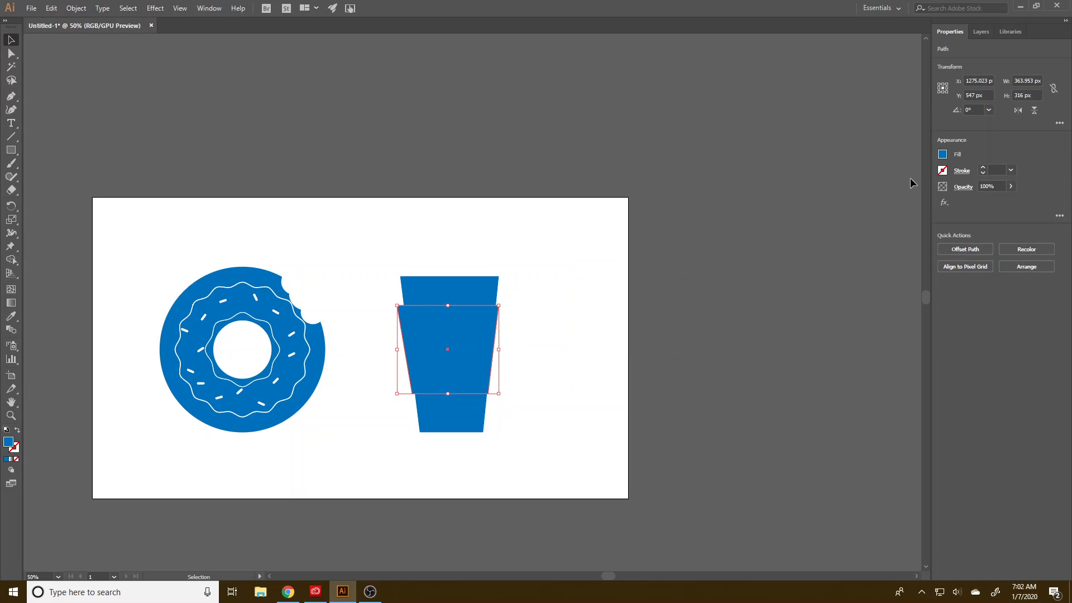
{"action": "left_click", "coordinate": [943, 156]}
{"action": "left_click", "coordinate": [859, 194]}
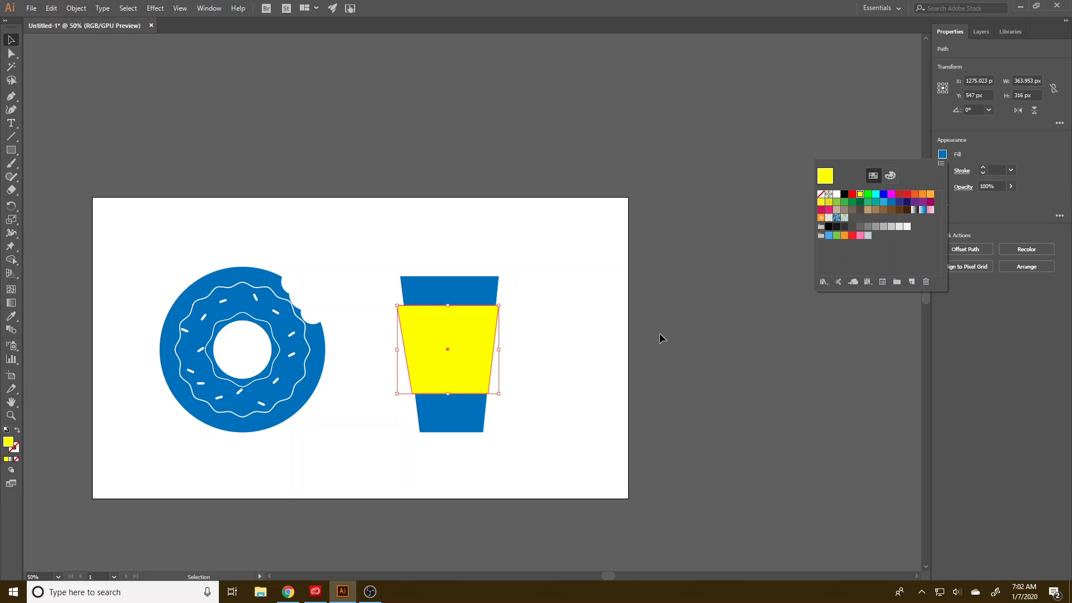
Offset the yellow sleeve's path by 10 px with Miter joins and a miter limit of 4
{"action": "left_click", "coordinate": [76, 8]}
{"action": "mouse_move", "coordinate": [118, 264]}
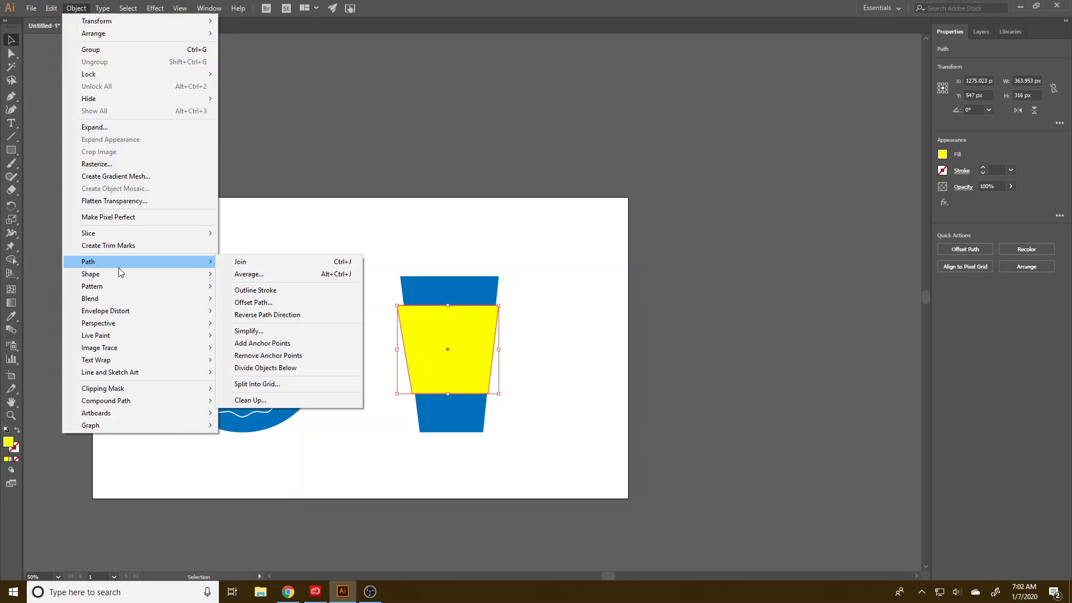
{"action": "left_click", "coordinate": [253, 304]}
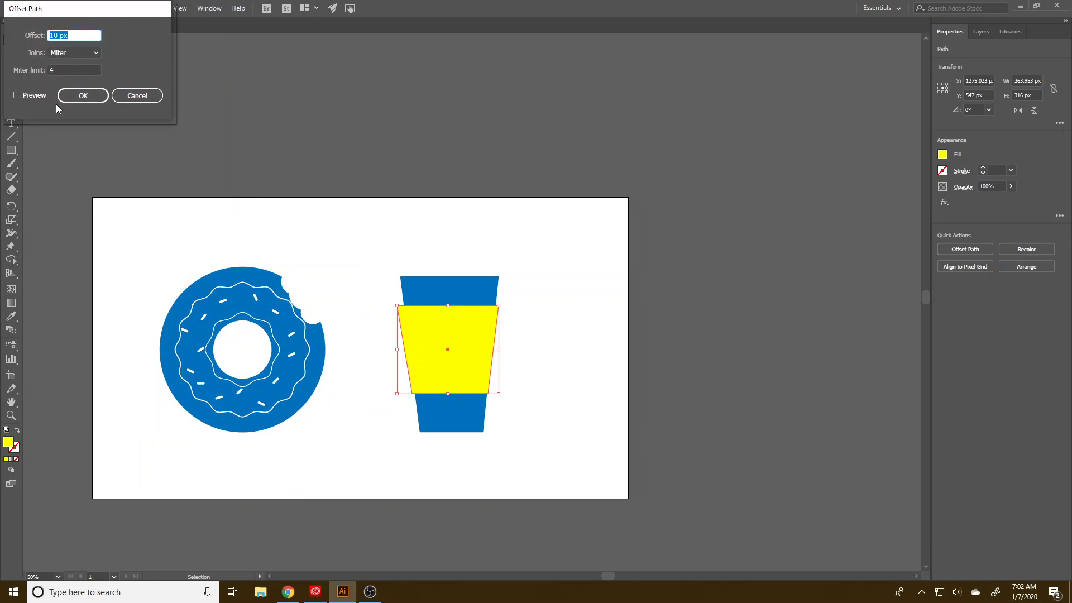
{"action": "left_click", "coordinate": [28, 96]}
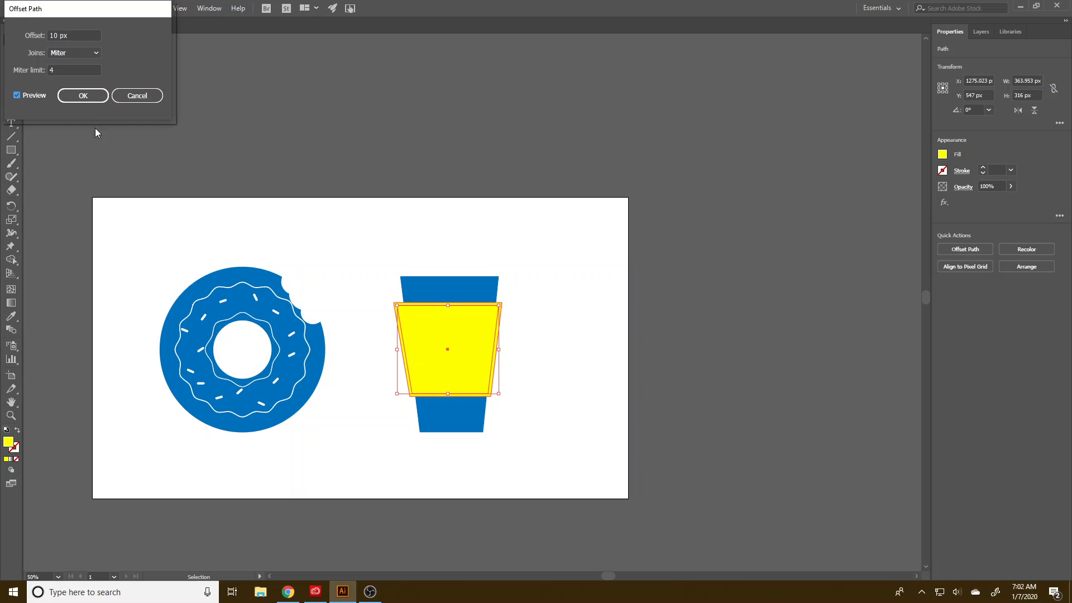
{"action": "left_click", "coordinate": [84, 97]}
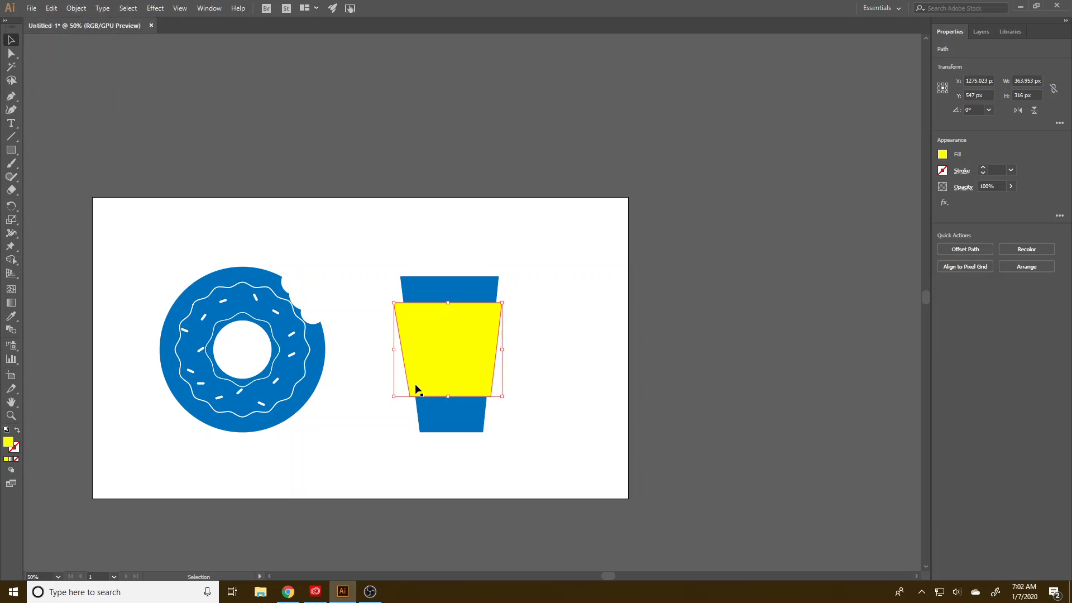
Use Shape Builder on the cup and offset sleeve outline to remove the outline area, leaving a gap around the yellow sleeve
{"action": "left_click", "coordinate": [456, 424], "text": "shift"}
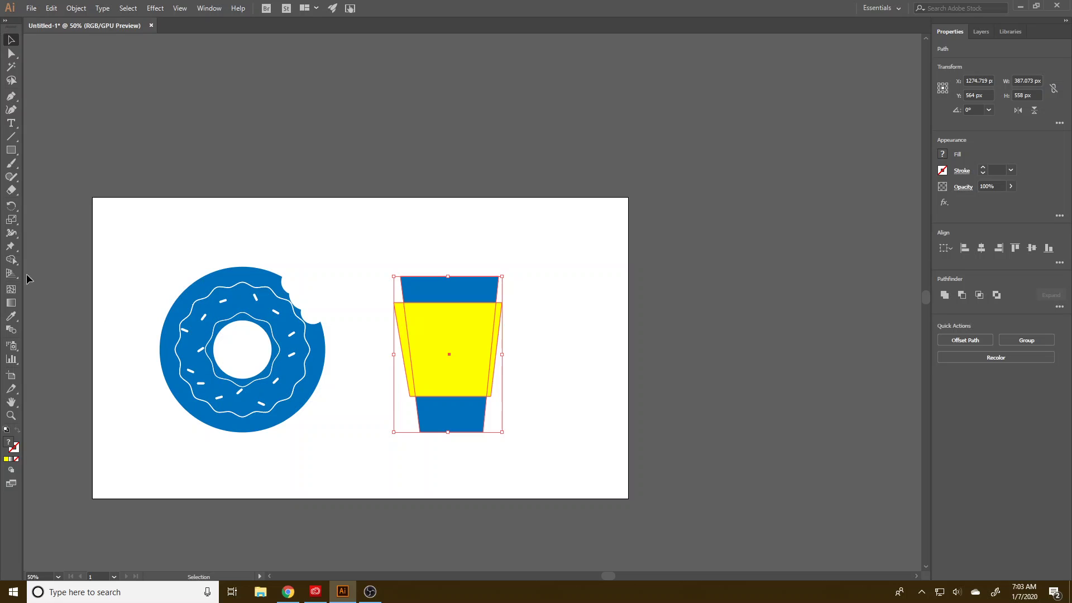
{"action": "left_click", "coordinate": [11, 259]}
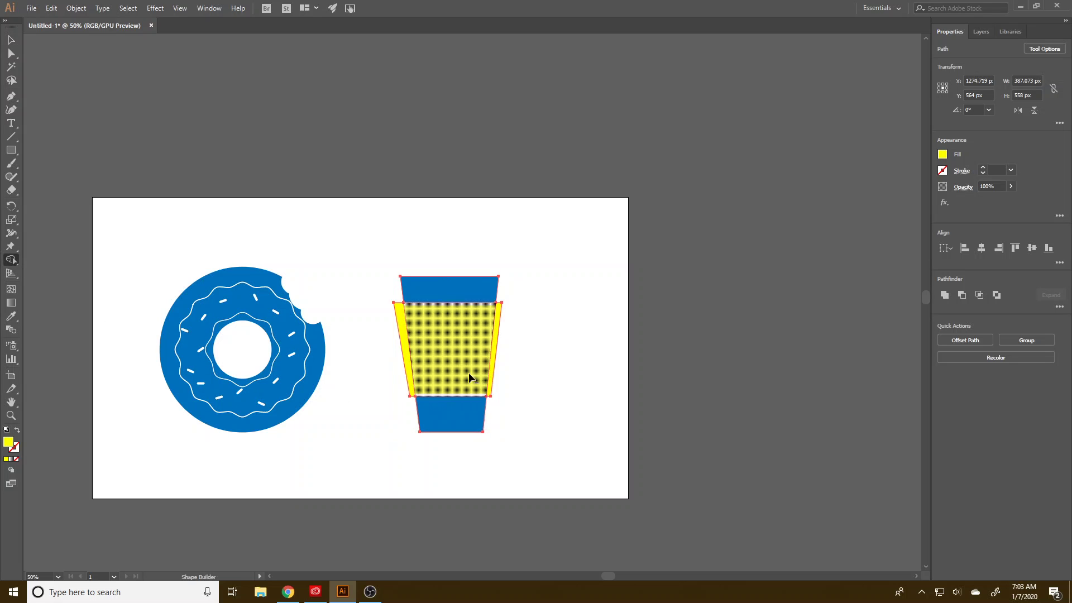
{"action": "left_click_drag", "start_coordinate": [469, 375], "coordinate": [491, 334]}
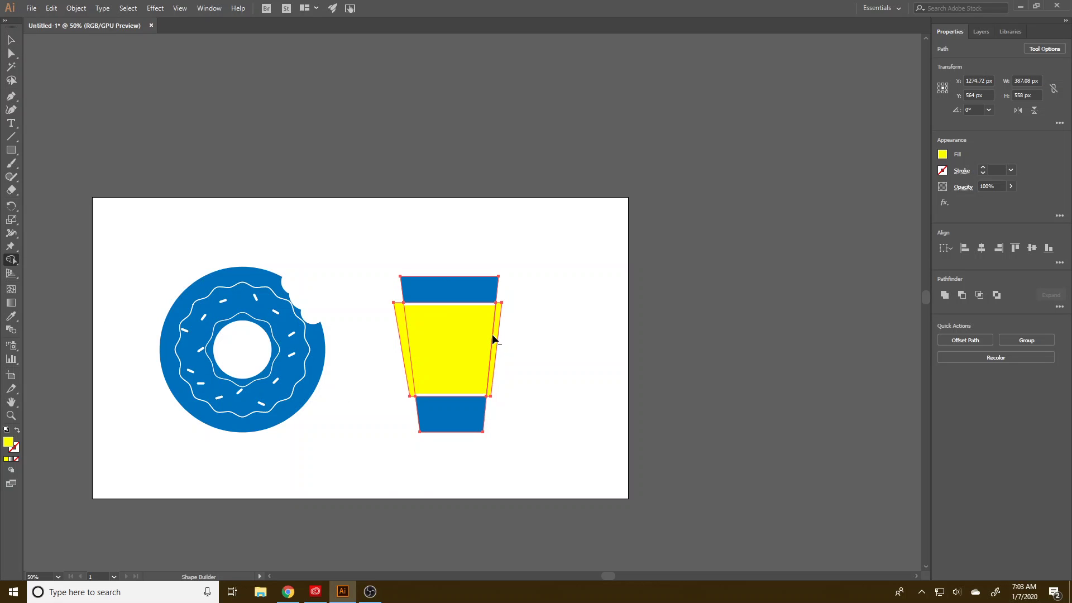
{"action": "left_click", "coordinate": [402, 346]}
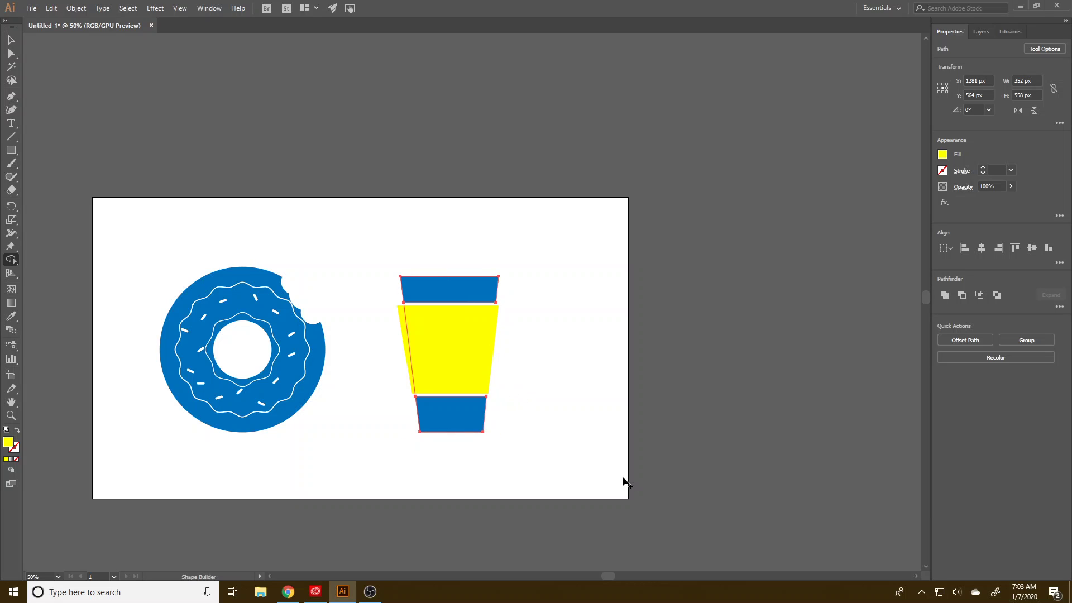
Recolor the yellow sleeve with the cup's blue fill using the Eyedropper
{"action": "key", "text": "v"}
{"action": "left_click", "coordinate": [494, 321]}
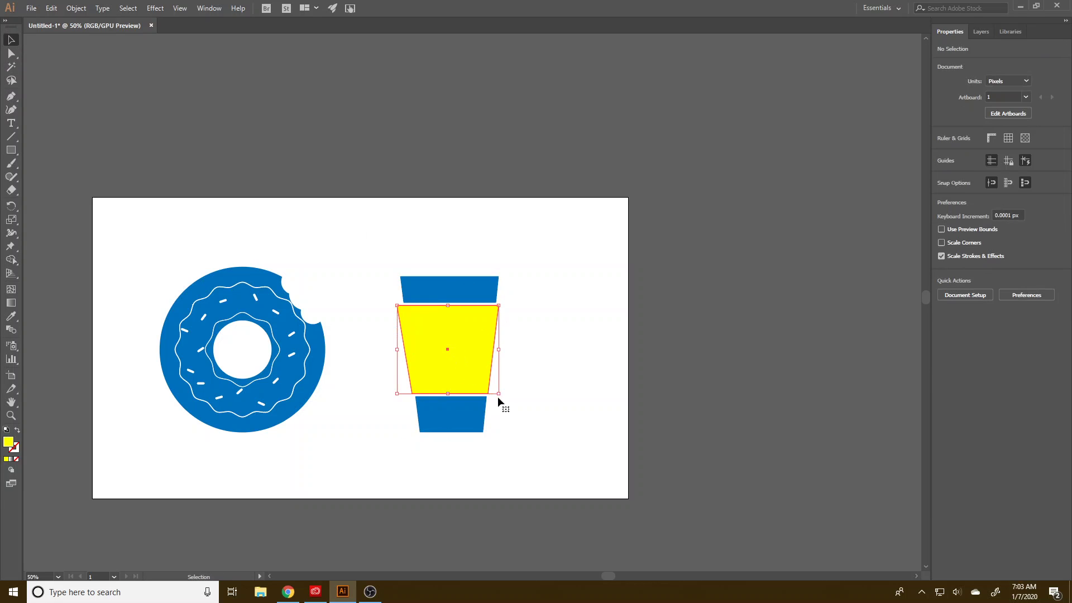
{"action": "key", "text": "i"}
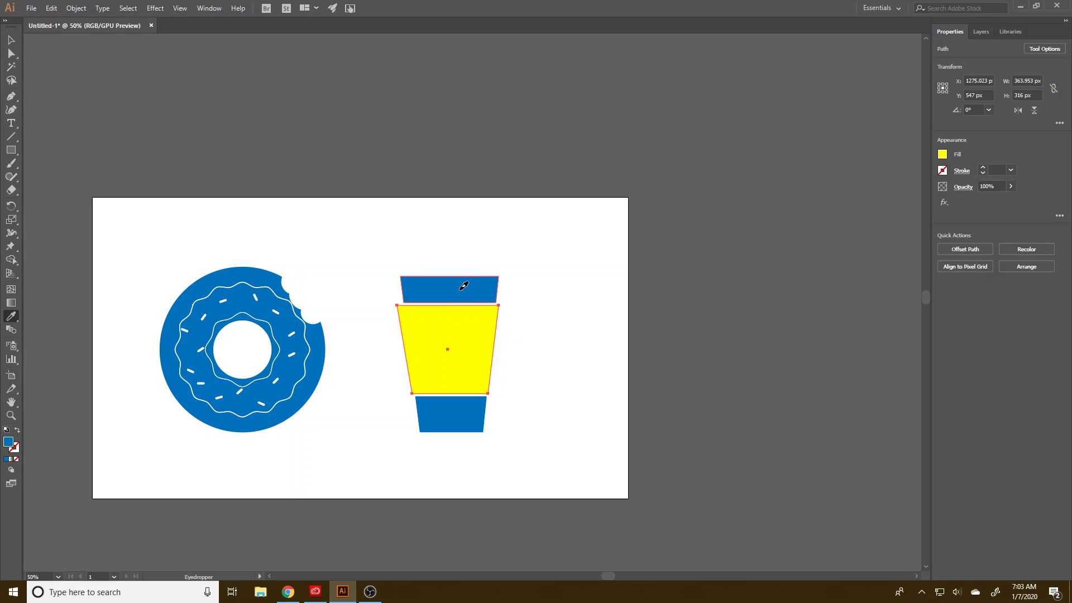
{"action": "left_click", "coordinate": [464, 285]}
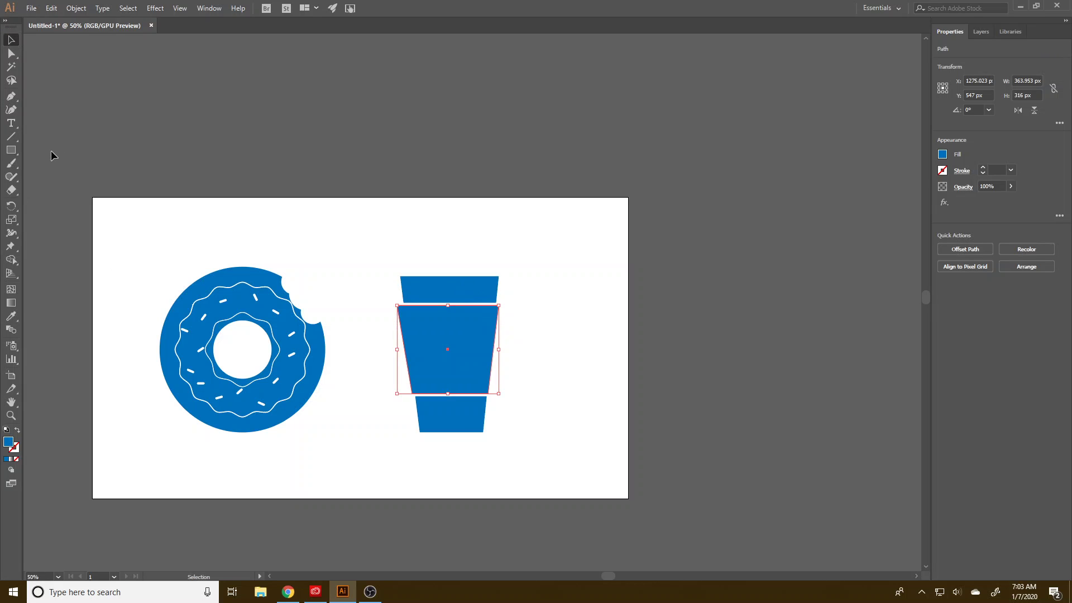
Draw a lid rim rectangle about 391 x 40 px just above the cup and round its two upper corners
{"action": "left_click", "coordinate": [10, 150]}
{"action": "scroll", "coordinate": [523, 290], "scroll_direction": "up", "scroll_amount": 3}
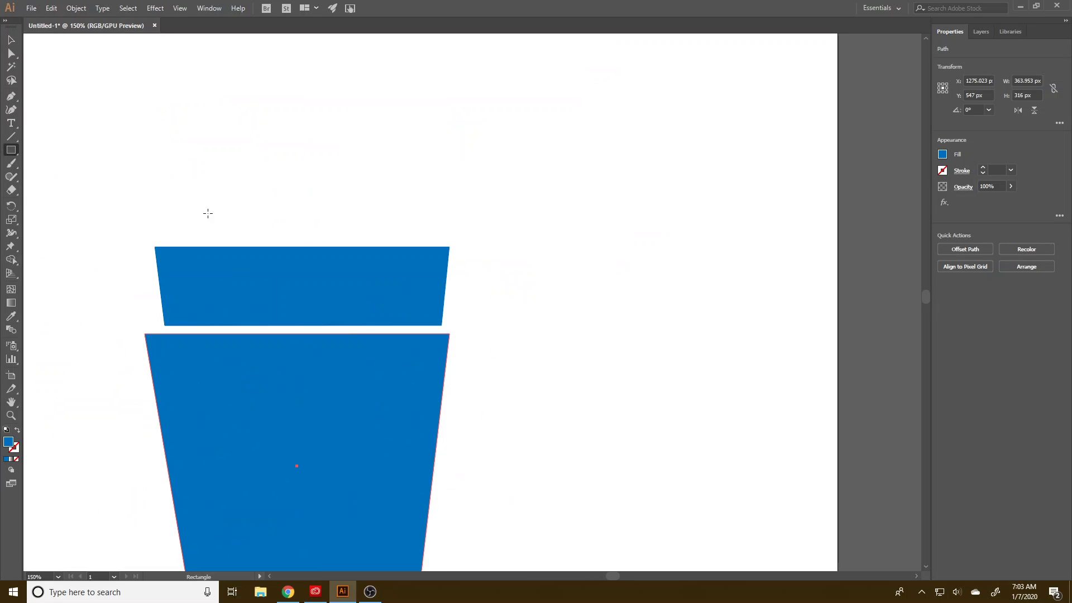
{"action": "left_click_drag", "start_coordinate": [130, 207], "coordinate": [458, 240]}
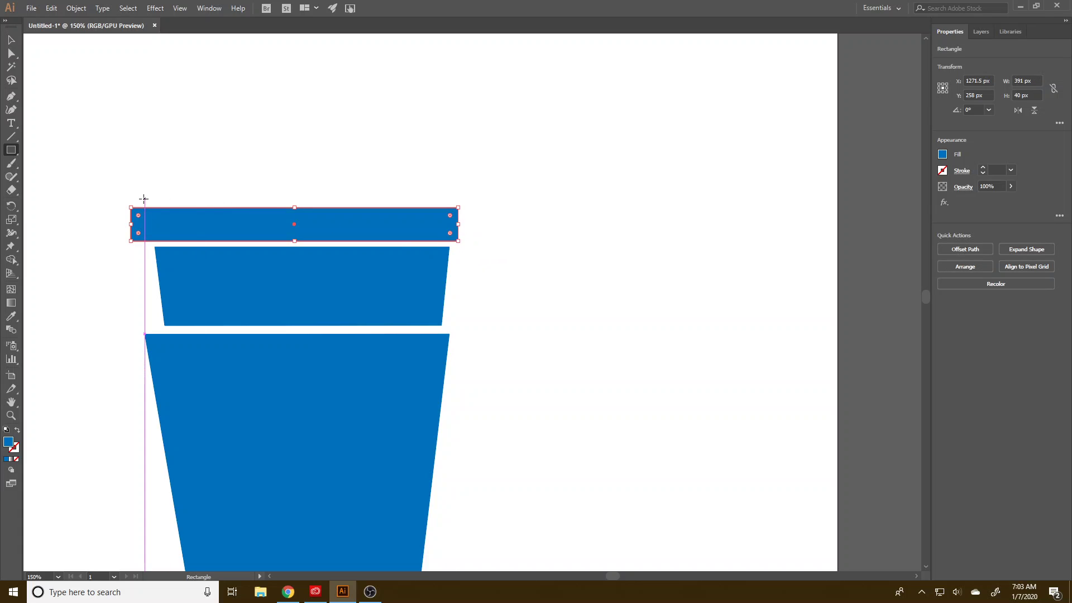
{"action": "left_click", "coordinate": [11, 53]}
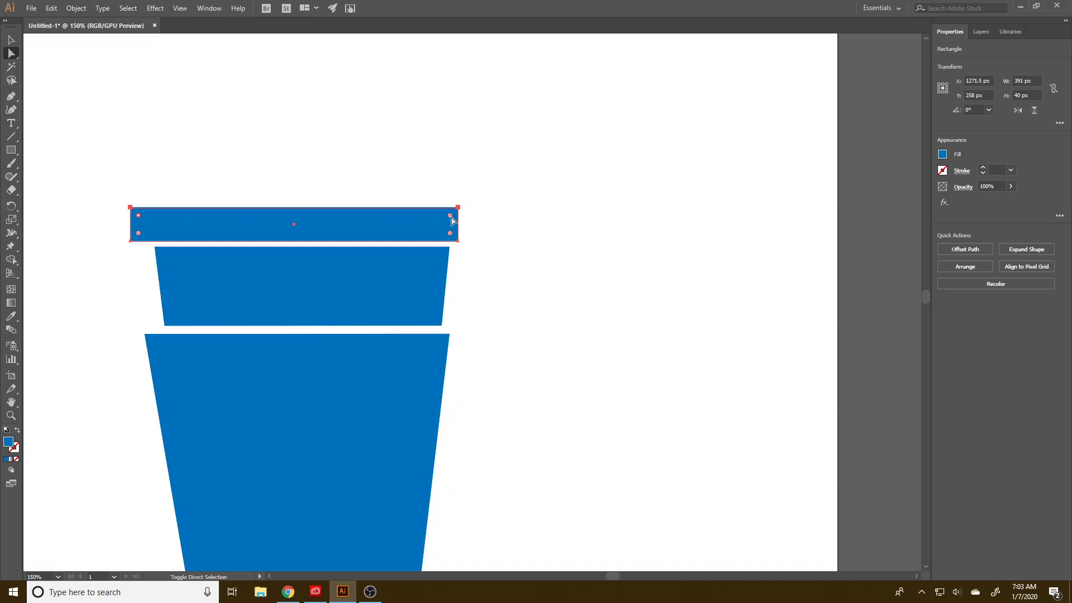
{"action": "left_click_drag", "start_coordinate": [451, 216], "coordinate": [445, 223]}
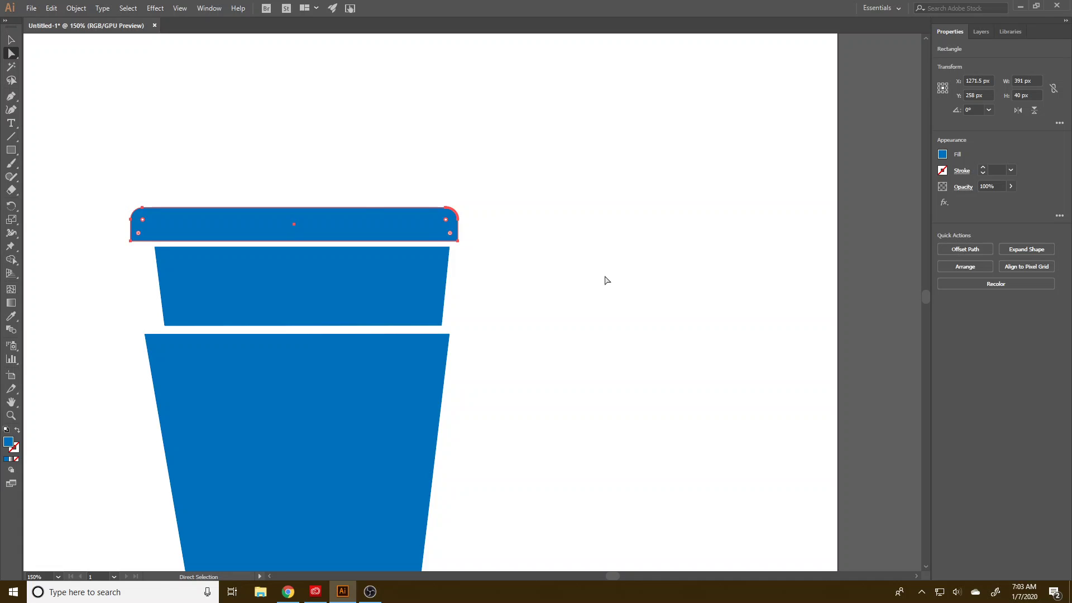
Duplicate the lid rim above itself and resize the copy to about 321 x 67 px as the lid's raised top
{"action": "left_click_drag", "start_coordinate": [350, 225], "coordinate": [350, 175]}
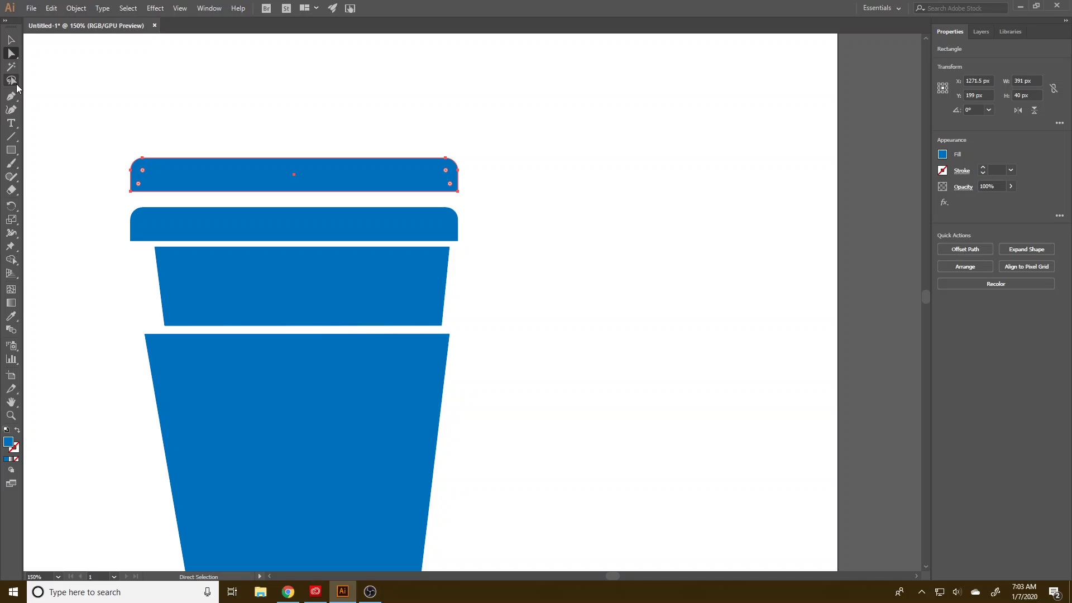
{"action": "left_click", "coordinate": [11, 40]}
{"action": "left_click_drag", "start_coordinate": [129, 175], "coordinate": [165, 174]}
{"action": "left_click_drag", "start_coordinate": [456, 177], "coordinate": [434, 175]}
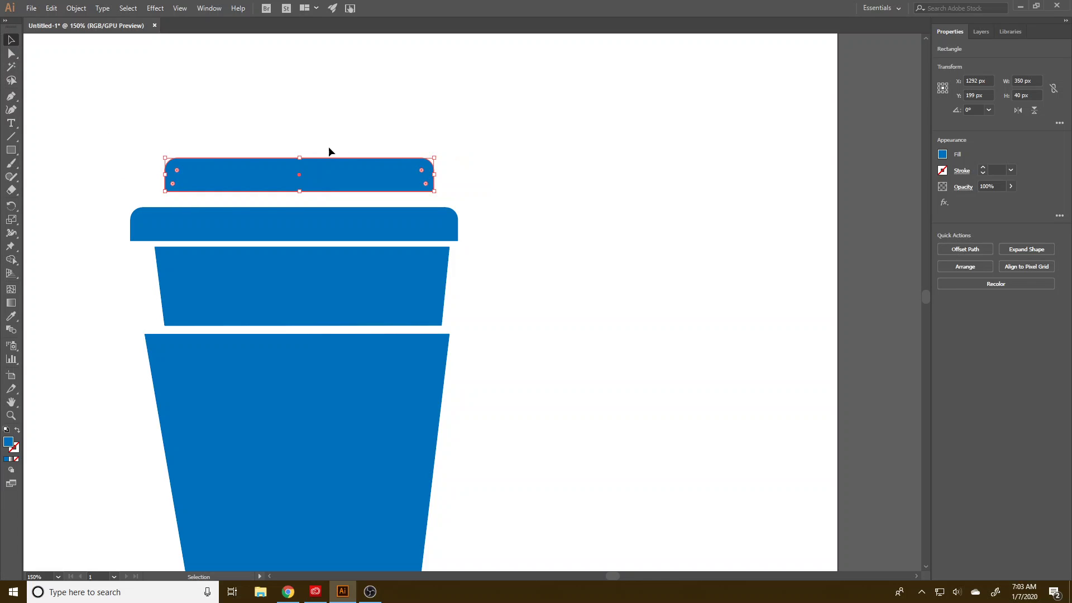
{"action": "left_click_drag", "start_coordinate": [297, 158], "coordinate": [328, 179]}
{"action": "left_click", "coordinate": [517, 217]}
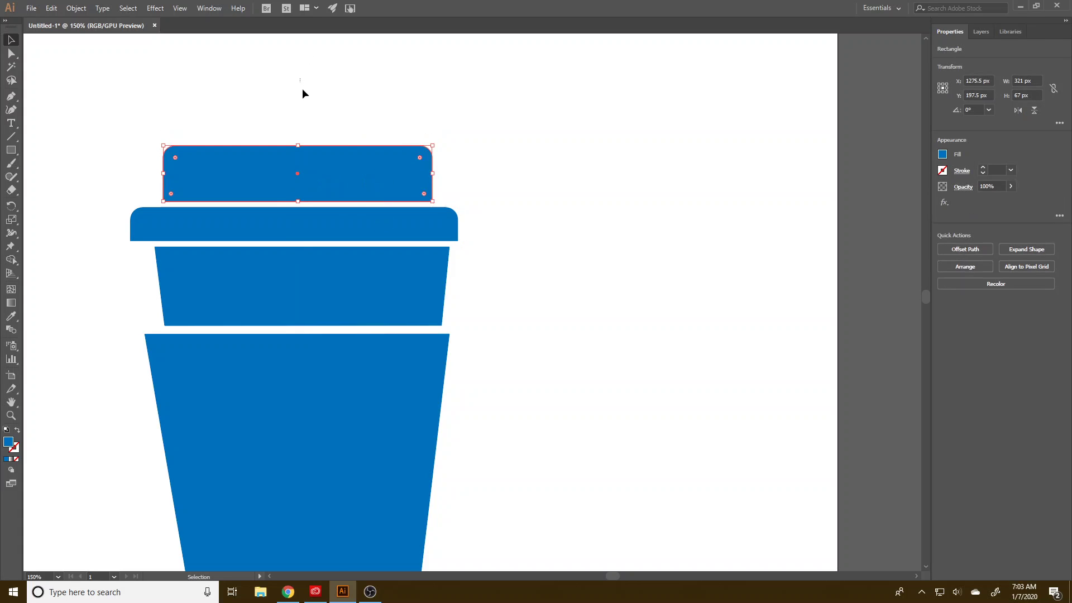
Select all the cup and lid pieces and align them by their horizontal centers
{"action": "left_click_drag", "start_coordinate": [302, 89], "coordinate": [334, 566]}
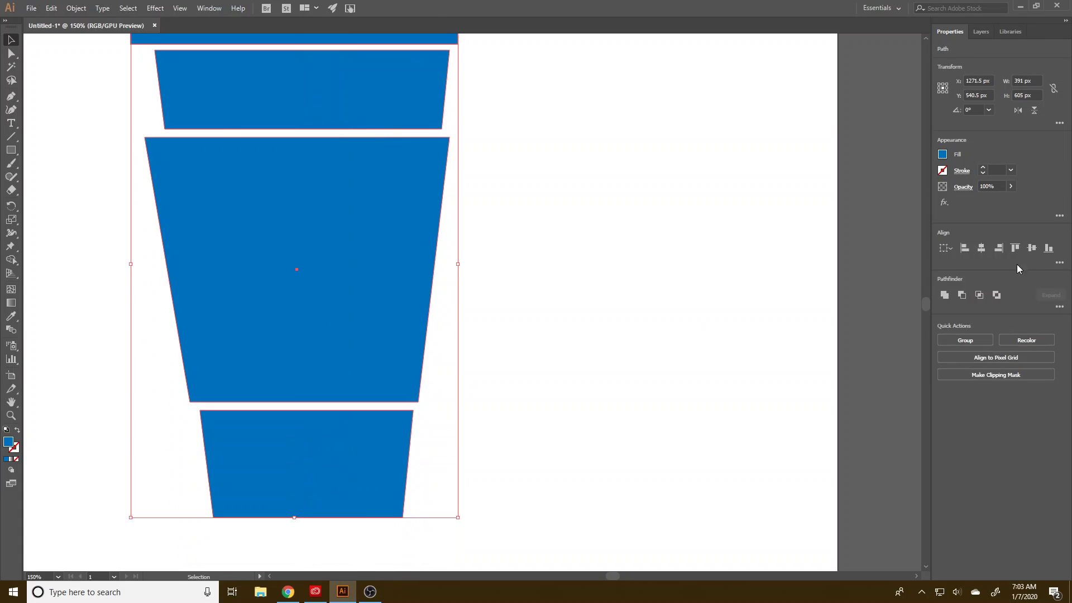
{"action": "left_click", "coordinate": [981, 247]}
{"action": "left_click", "coordinate": [639, 306]}
{"action": "key", "text": "ctrl+minus"}
{"action": "key", "text": "ctrl+minus"}
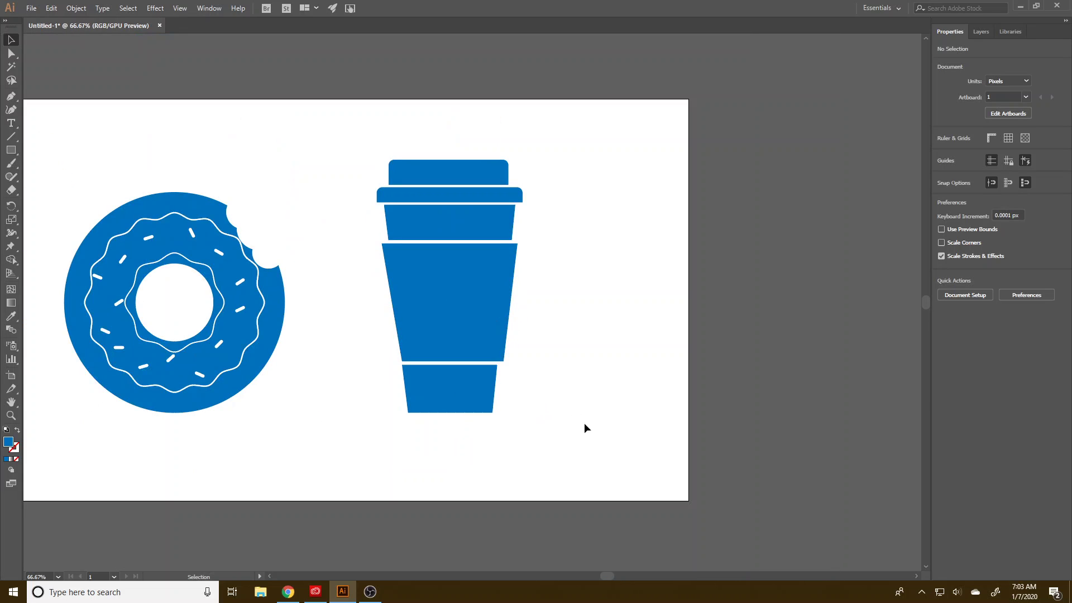
Start an Export for Screens and rename the artboard "coffee and donut"
{"action": "left_click", "coordinate": [27, 12]}
{"action": "mouse_move", "coordinate": [84, 205]}
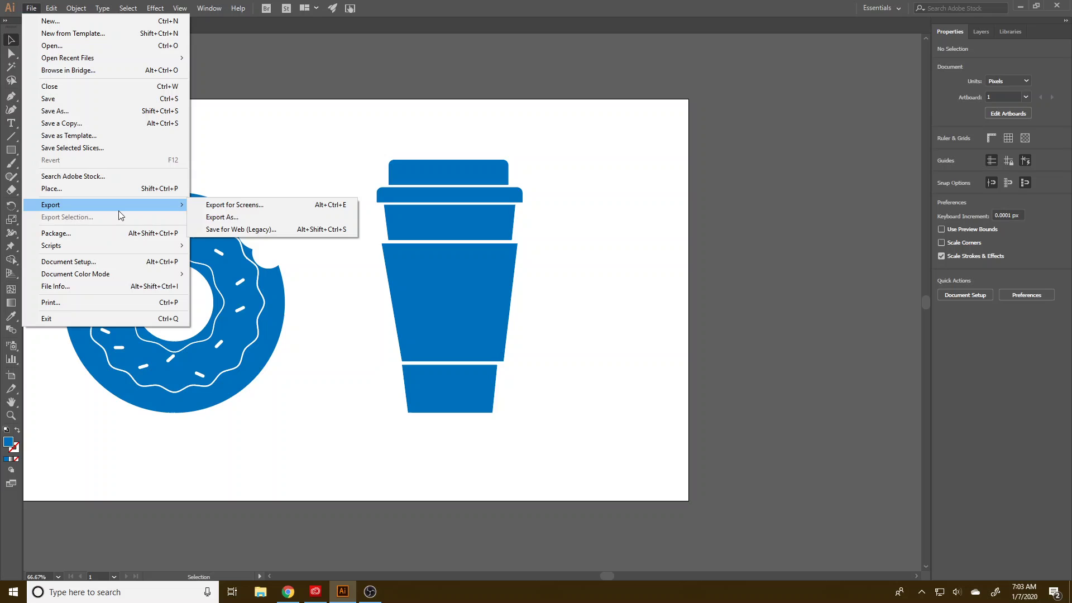
{"action": "left_click", "coordinate": [264, 205]}
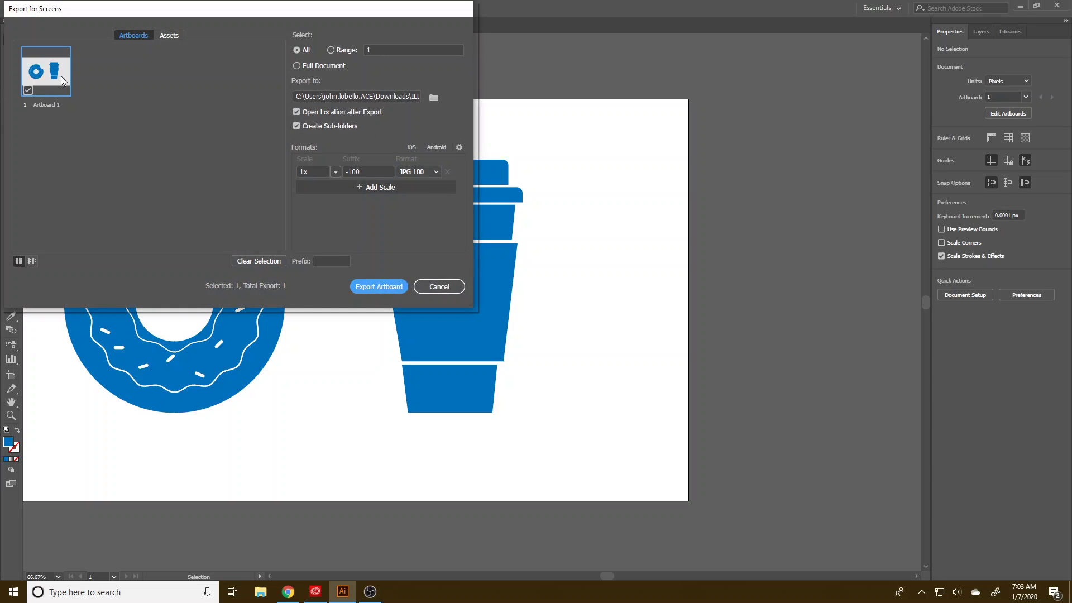
{"action": "left_click", "coordinate": [50, 105]}
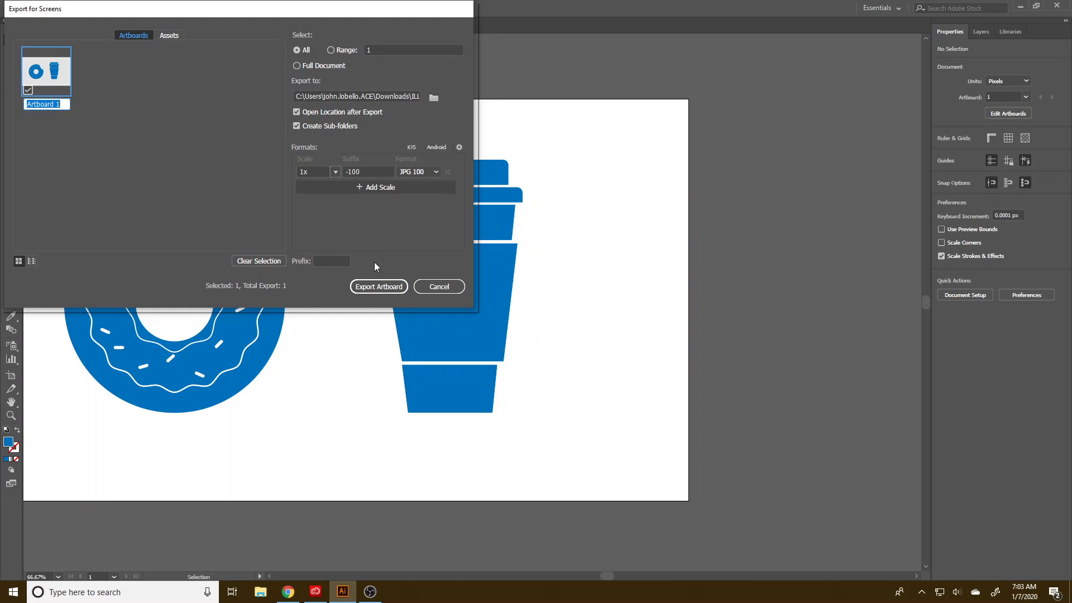
{"action": "type", "text": "co"}
Export the artboard as a 1x JPG 100 to the Downloads > ILLUSTRATOR folder, then open the exported image from the 1x folder
{"action": "left_click", "coordinate": [434, 98]}
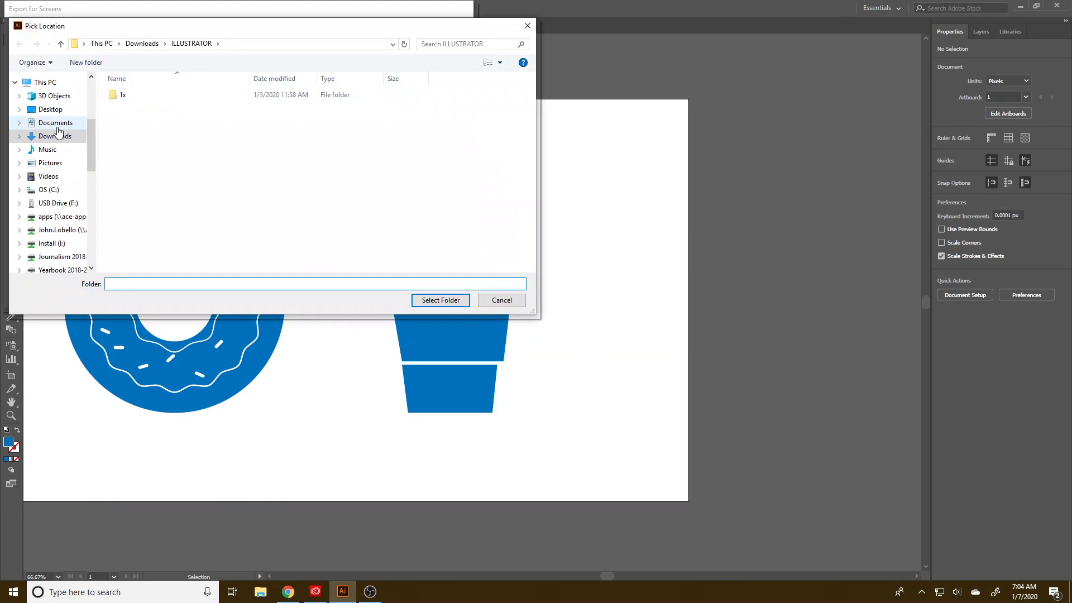
{"action": "left_click", "coordinate": [441, 300]}
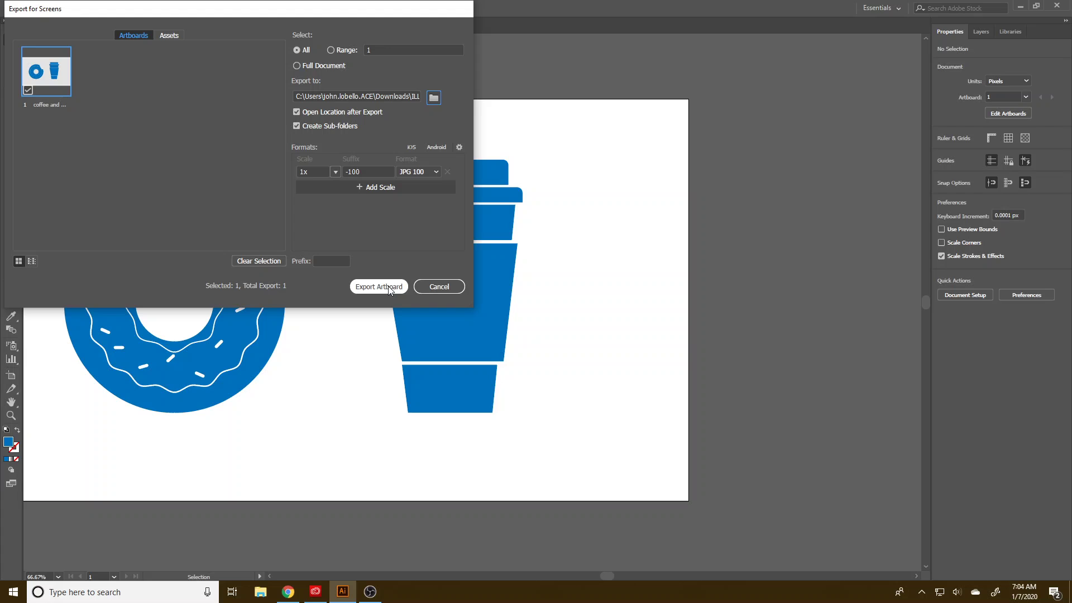
{"action": "left_click", "coordinate": [389, 287]}
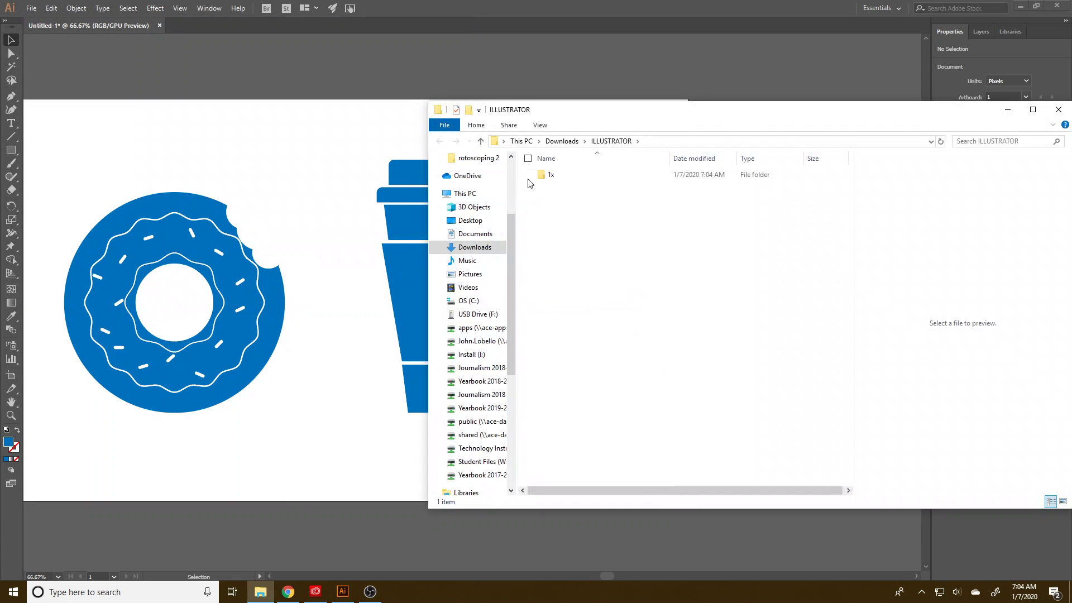
{"action": "double_click", "coordinate": [536, 175]}
{"action": "left_click", "coordinate": [555, 178]}
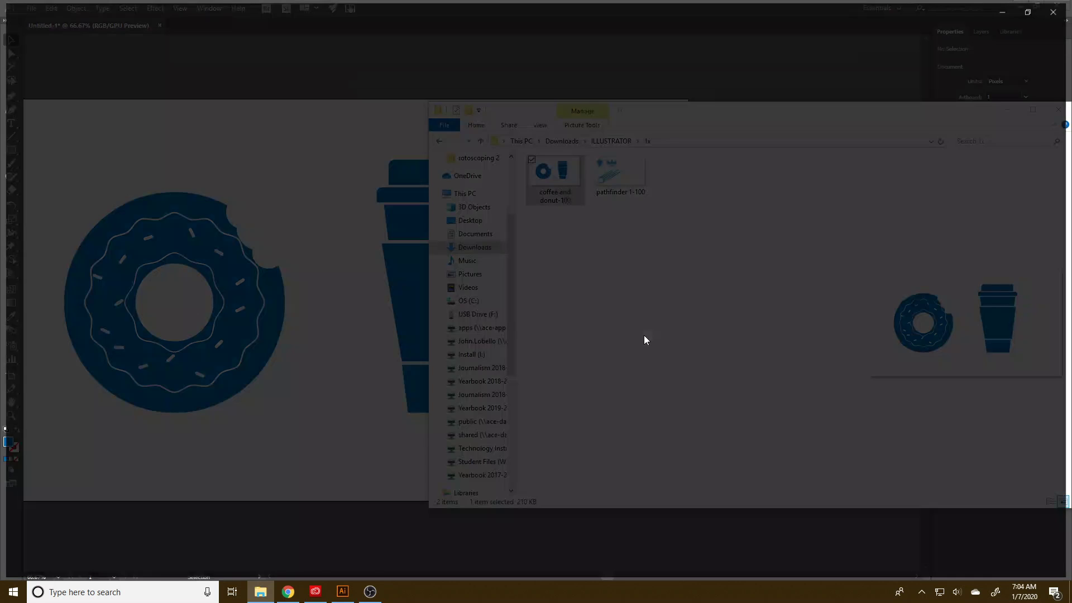